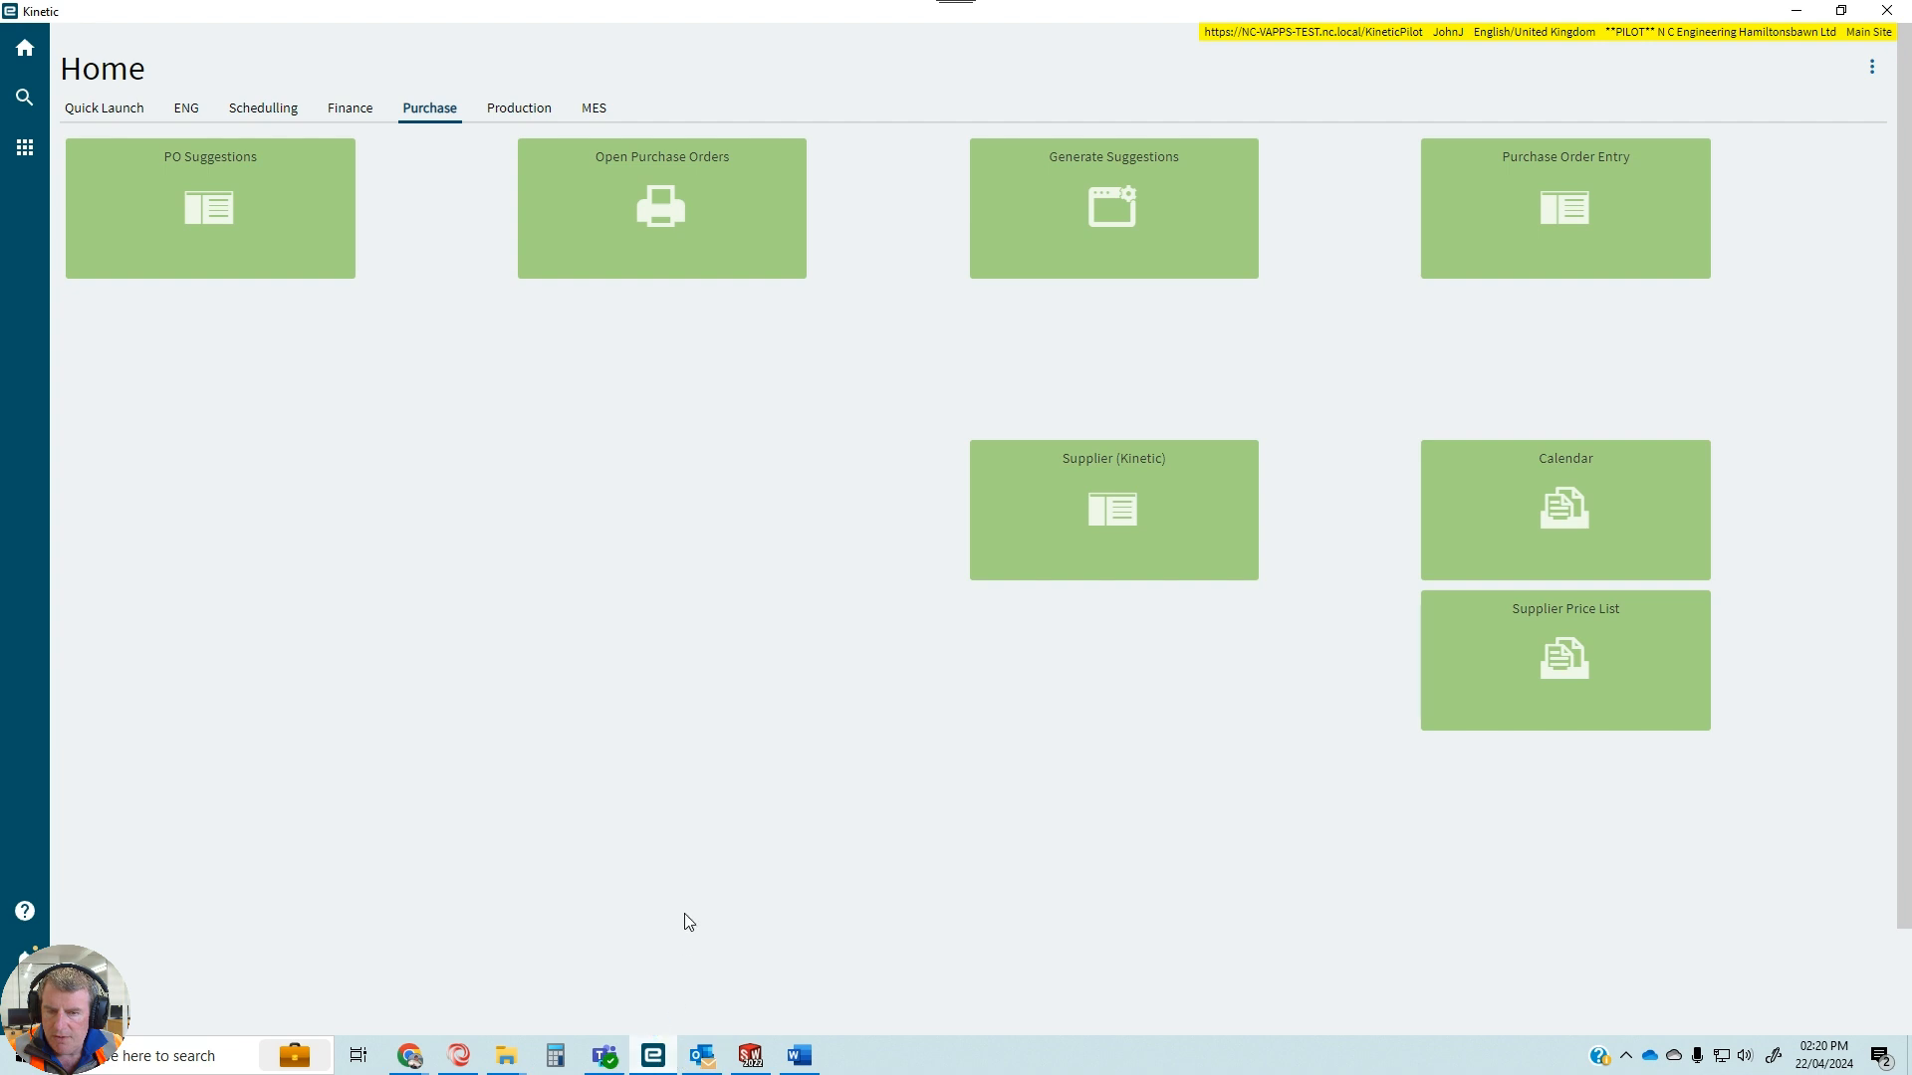
Open the Eagle production calendar in a maximised window and show its hours per day.
left_click(1568, 498)
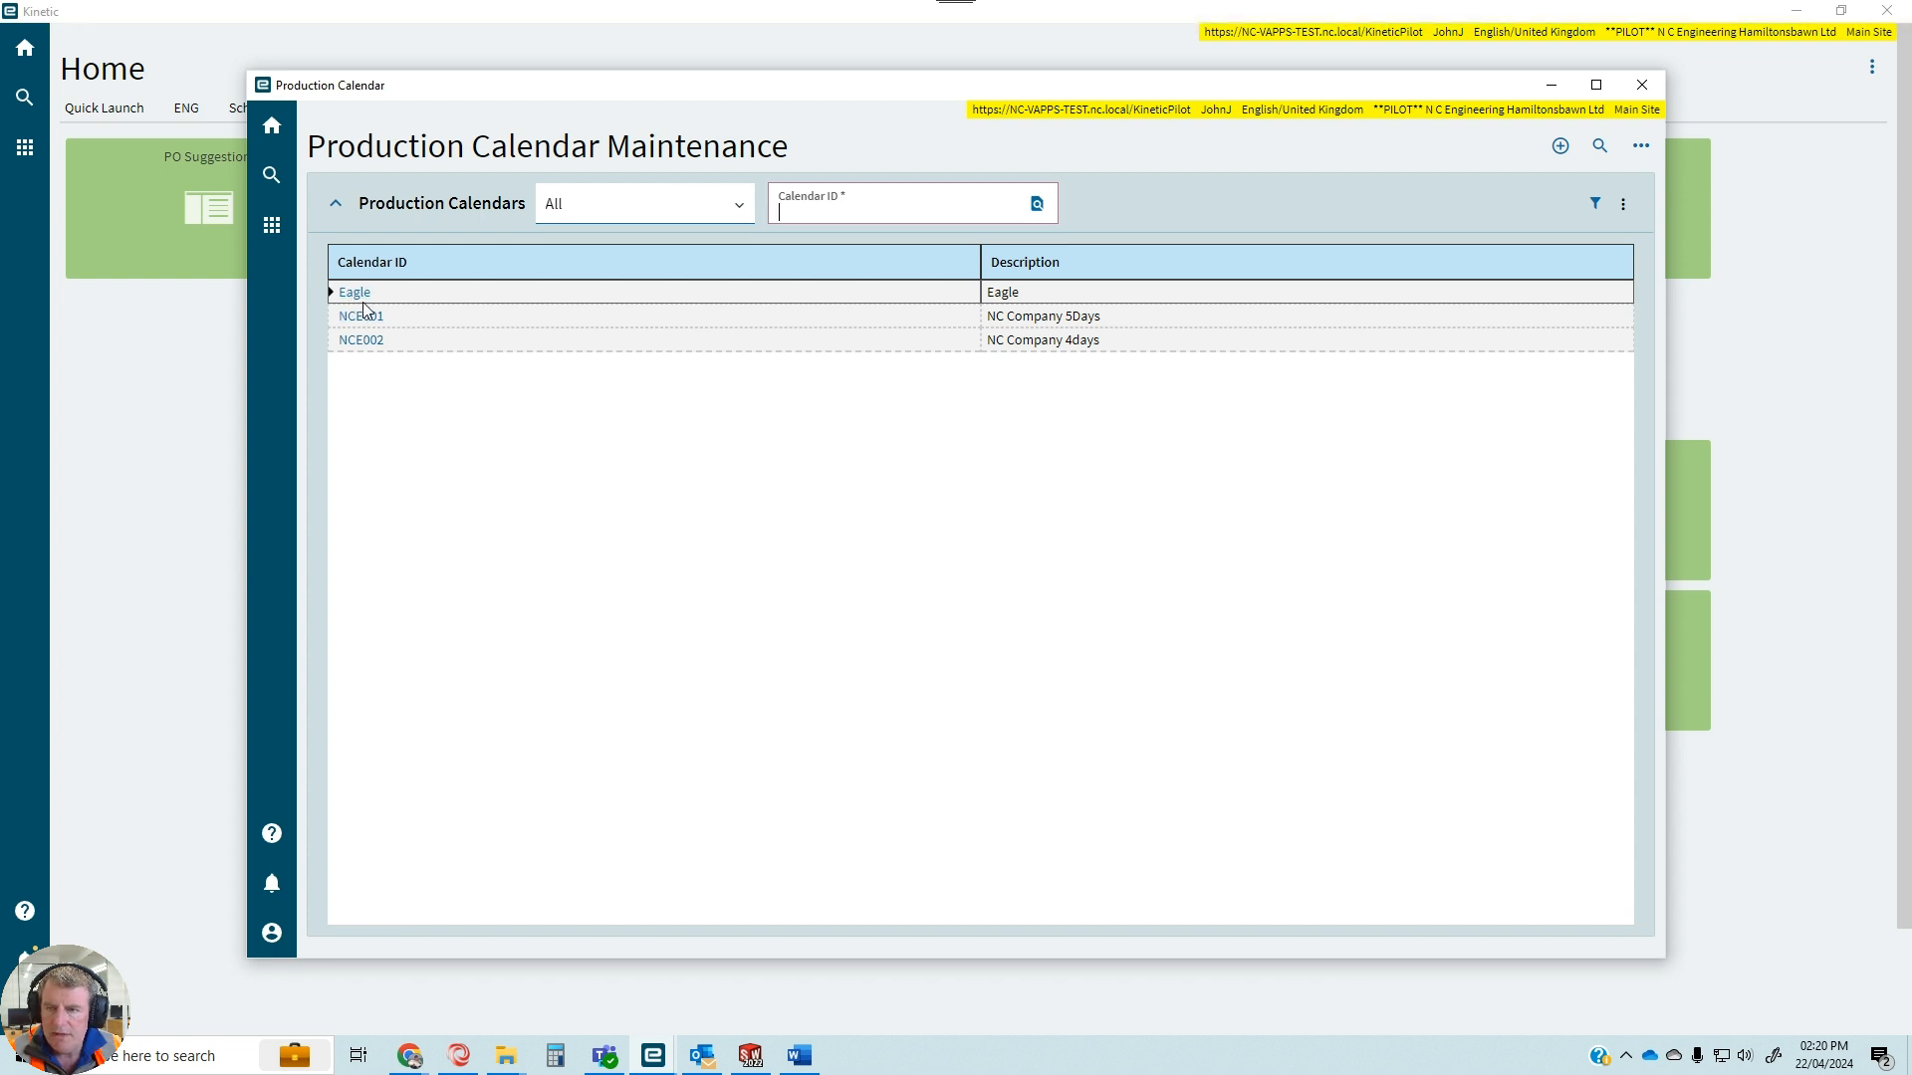
left_click(360, 295)
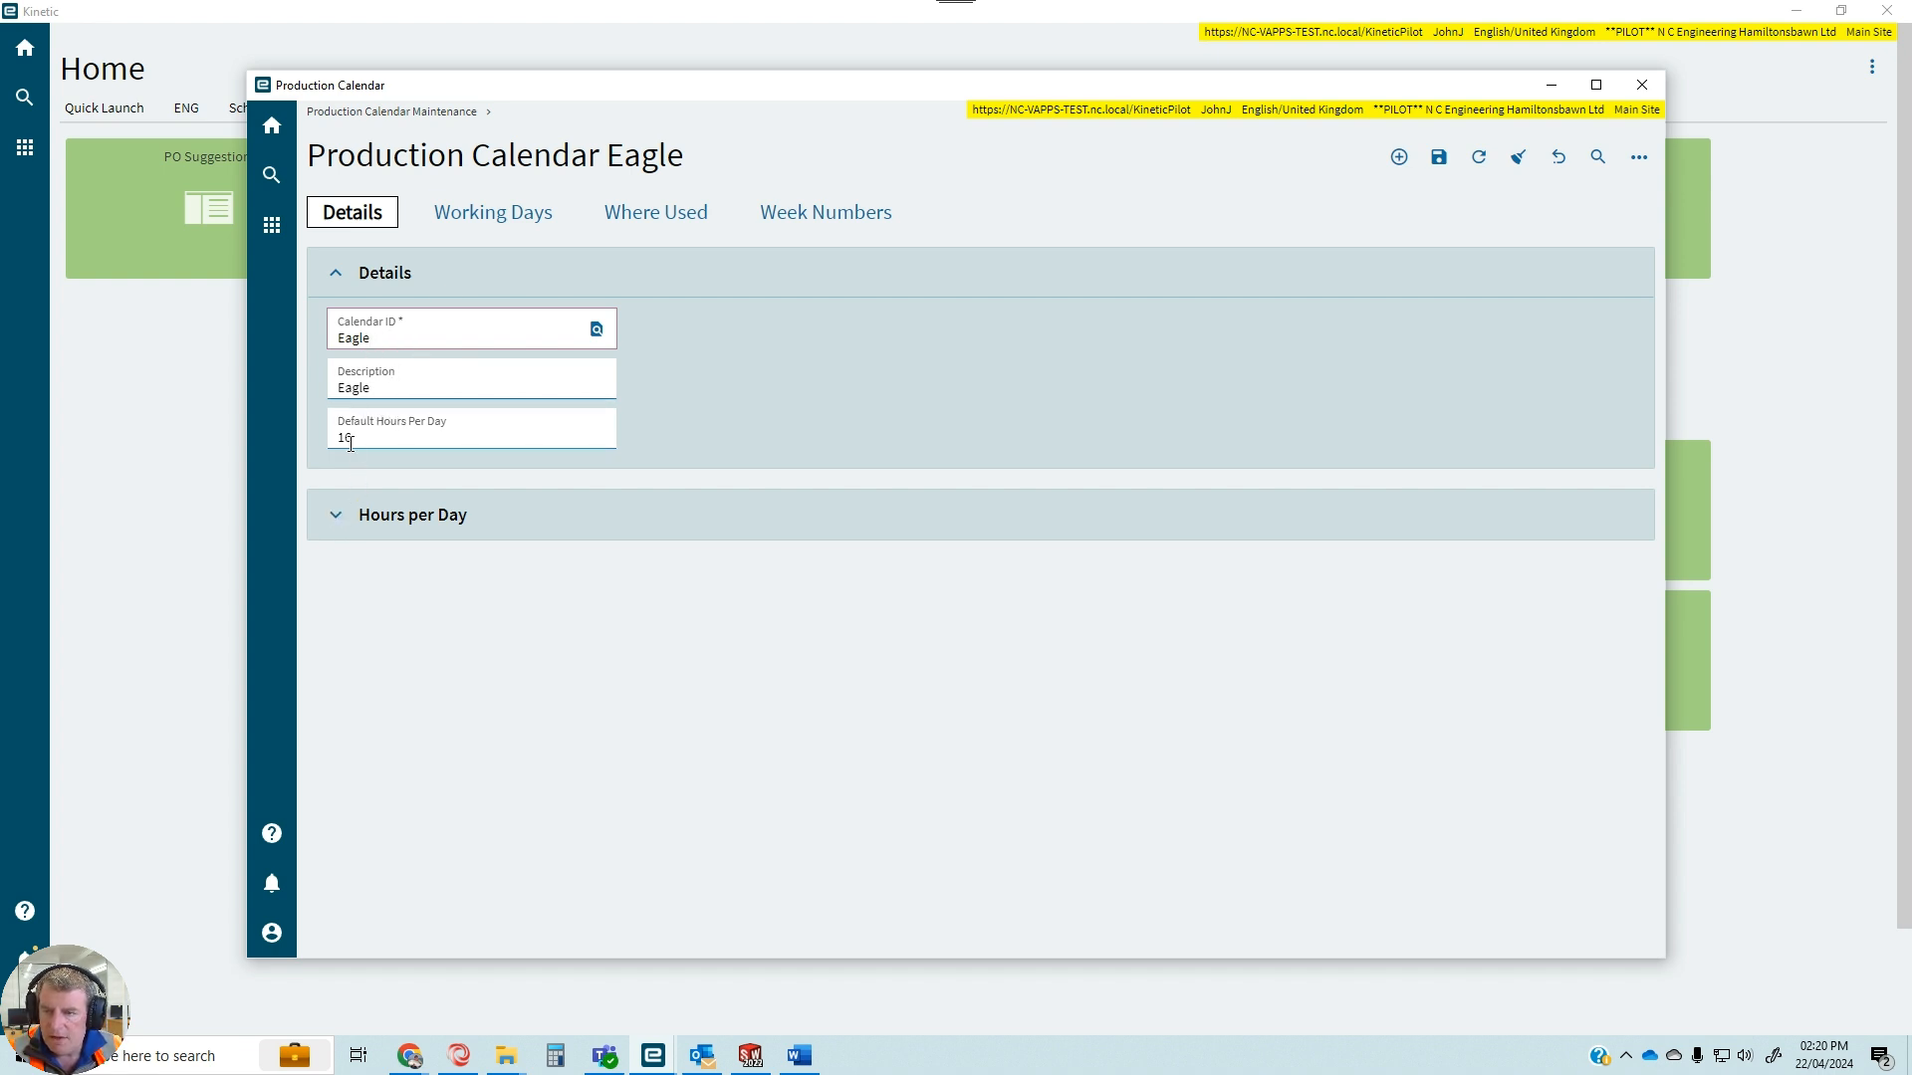
left_click(334, 518)
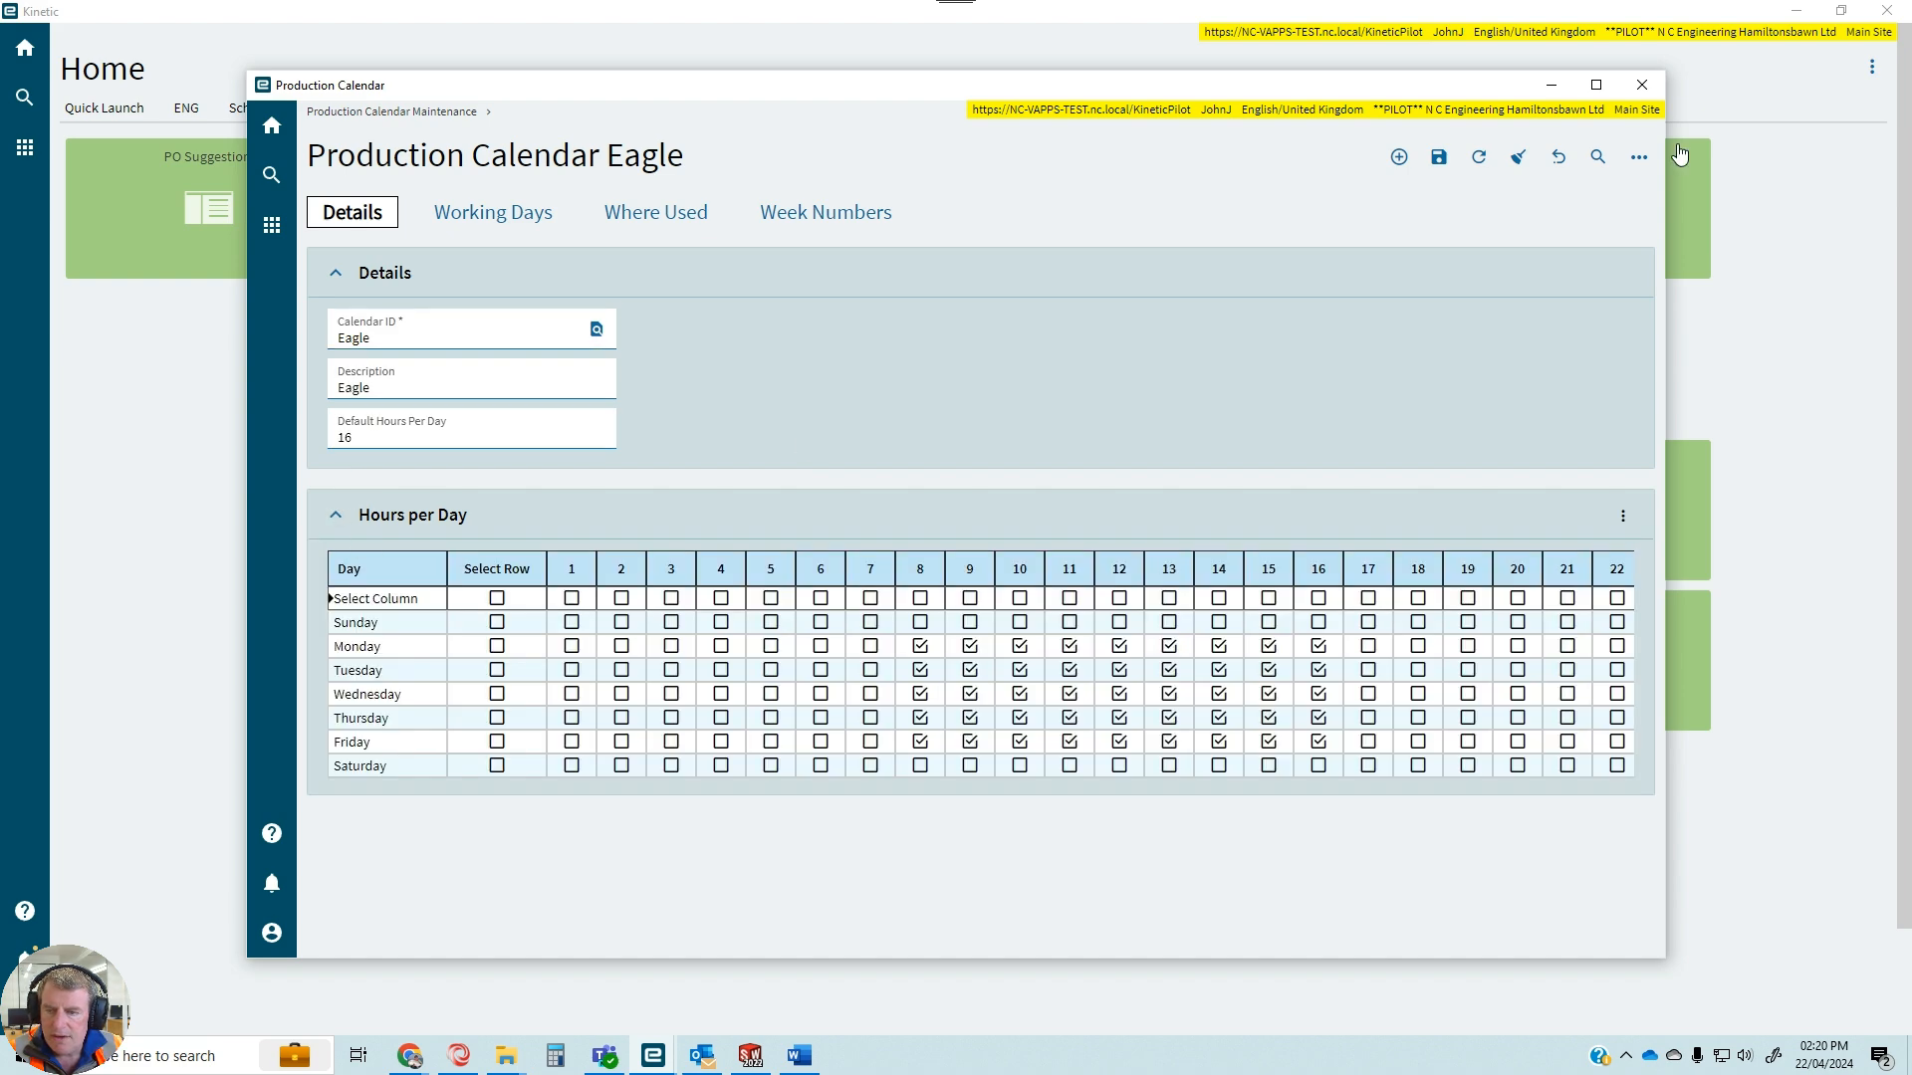
left_click(1595, 86)
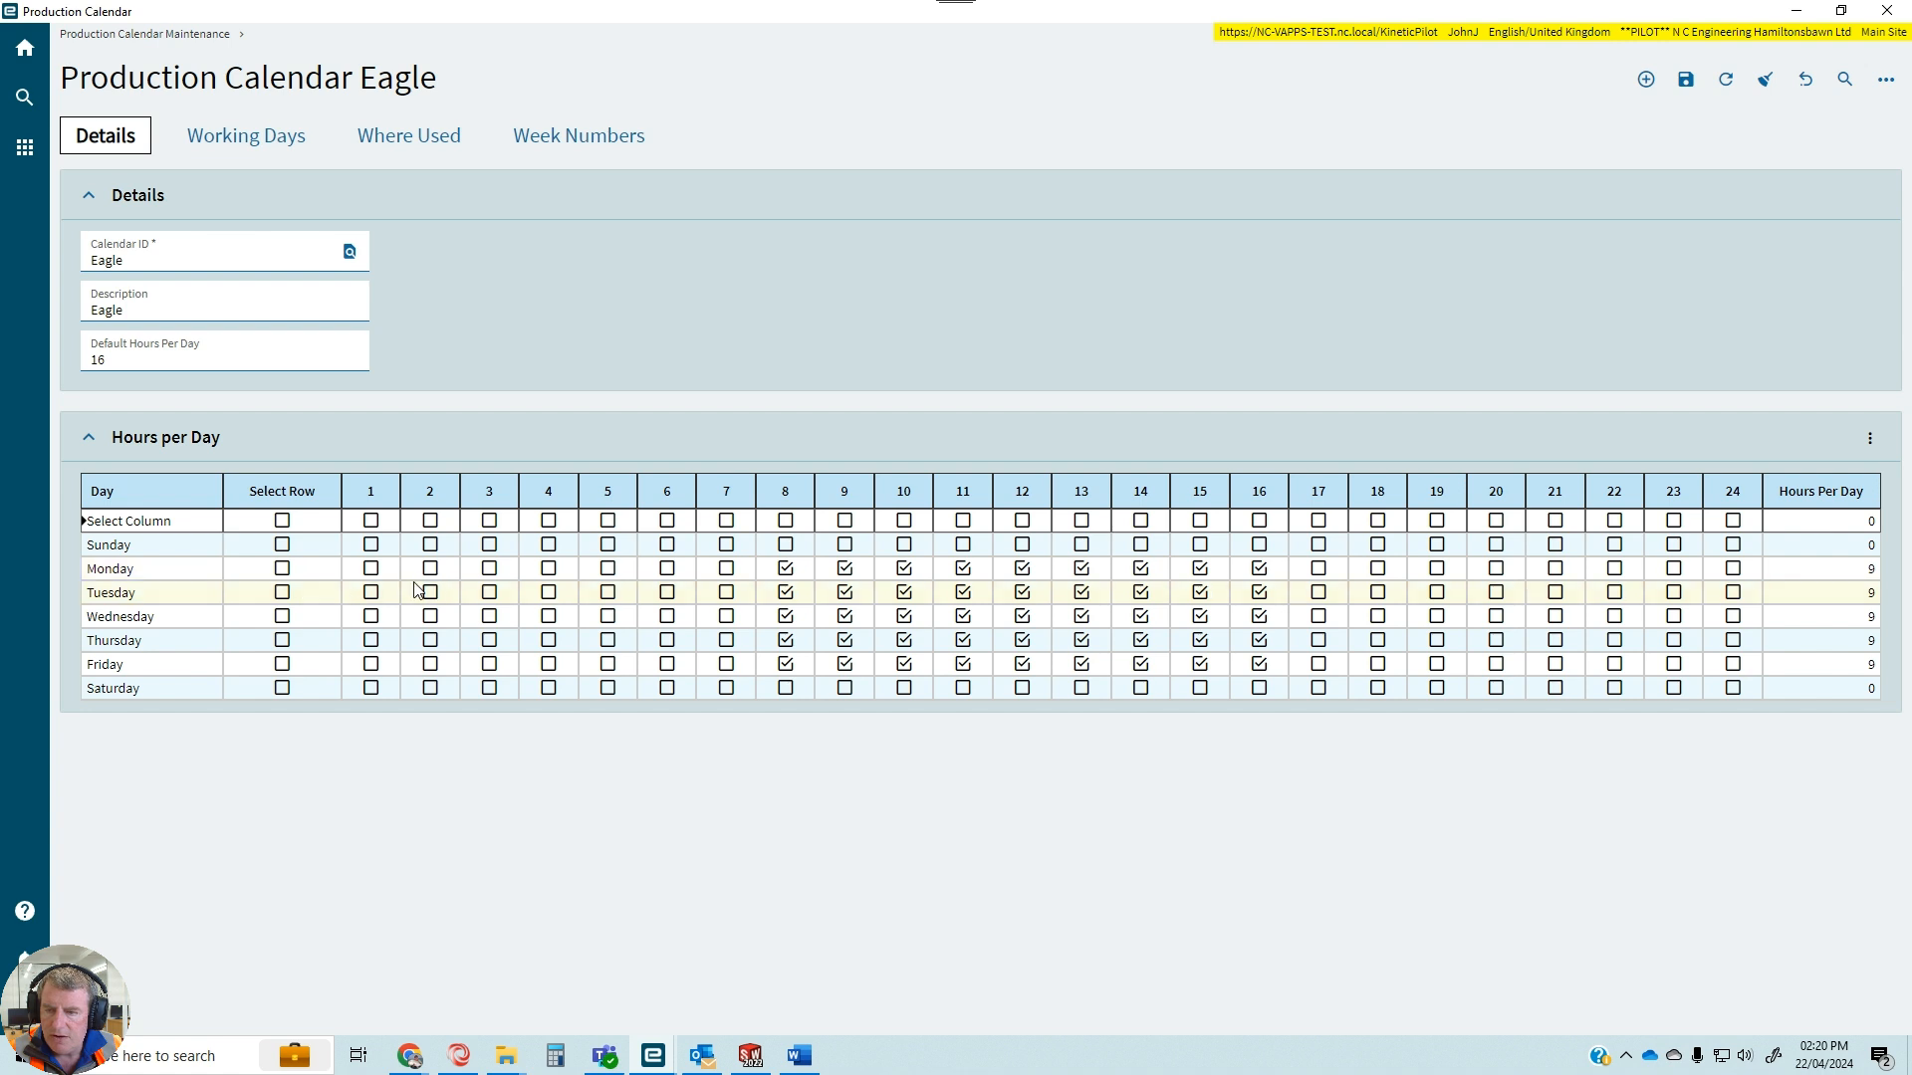
Select the whole Monday row of the Eagle calendar, clear hours 1 to 7, and save the calendar.
left_click(278, 570)
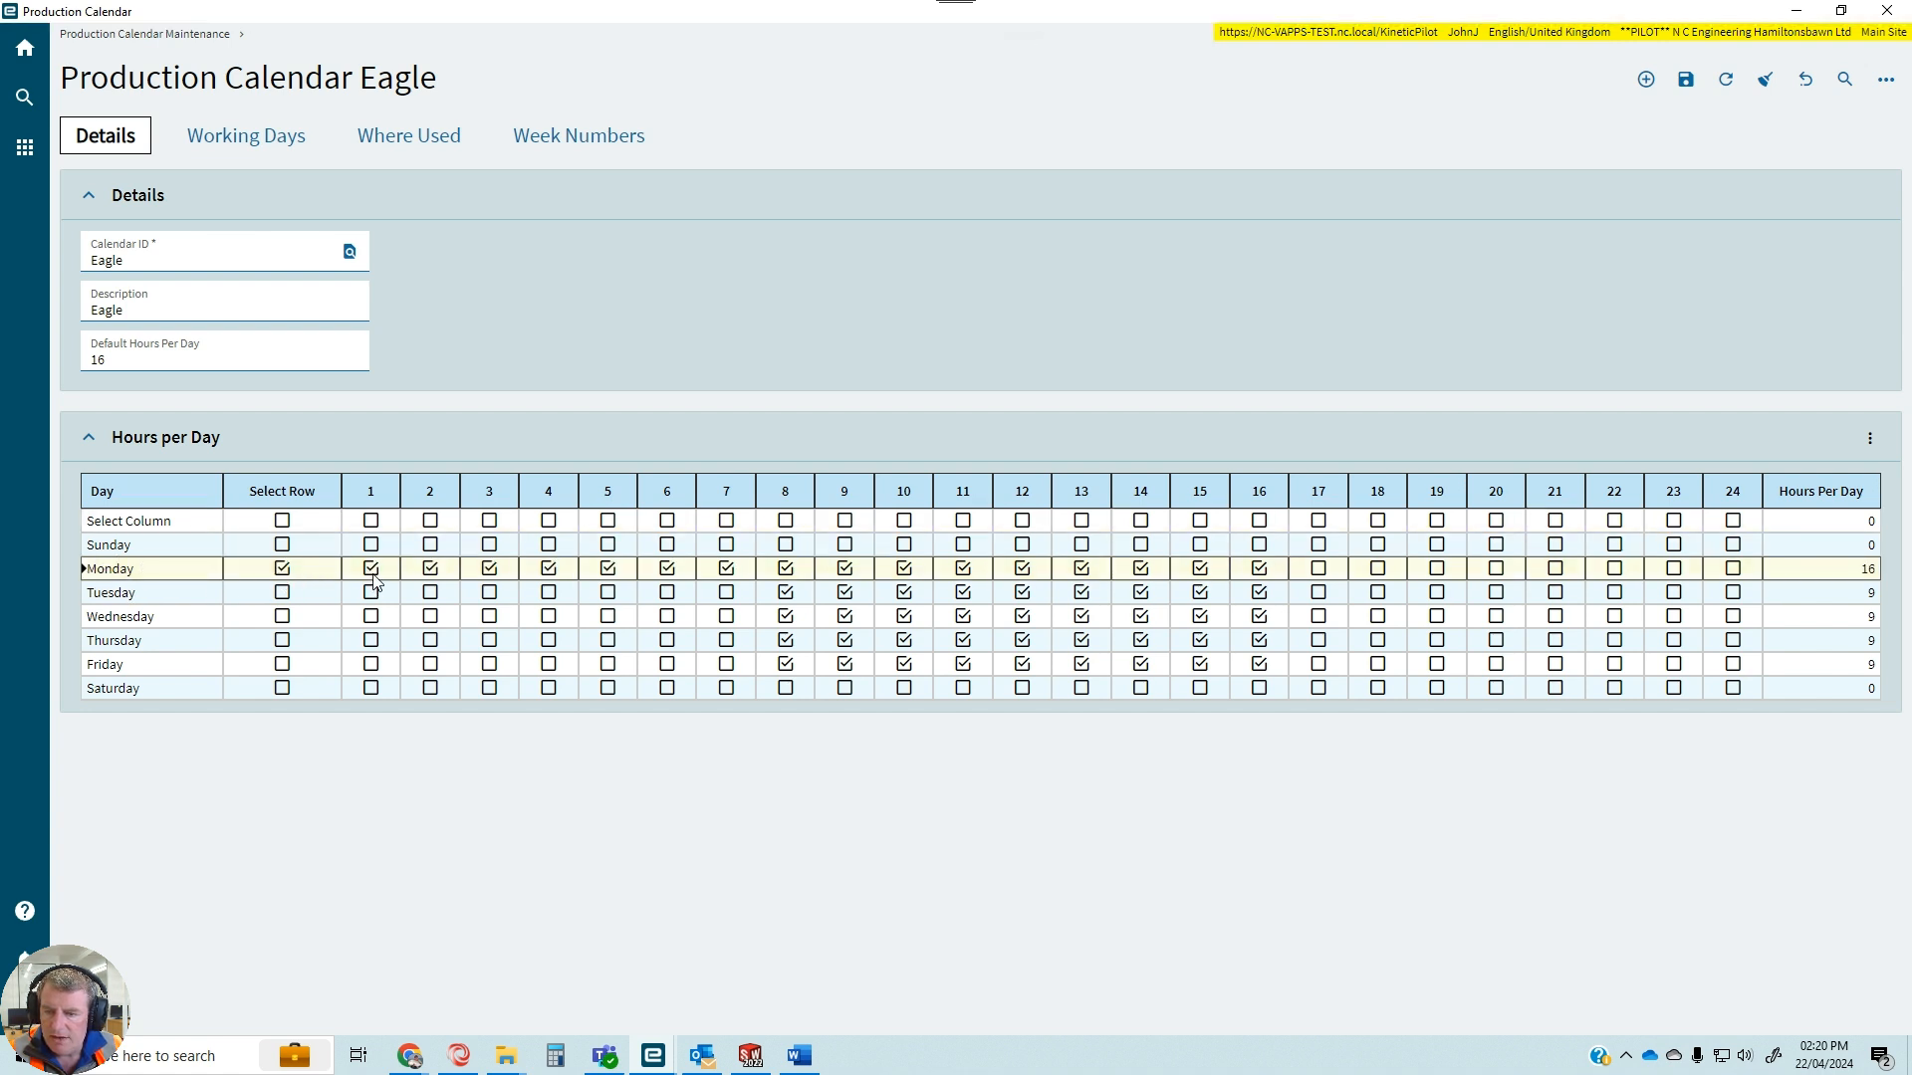
left_click(431, 568)
left_click(489, 569)
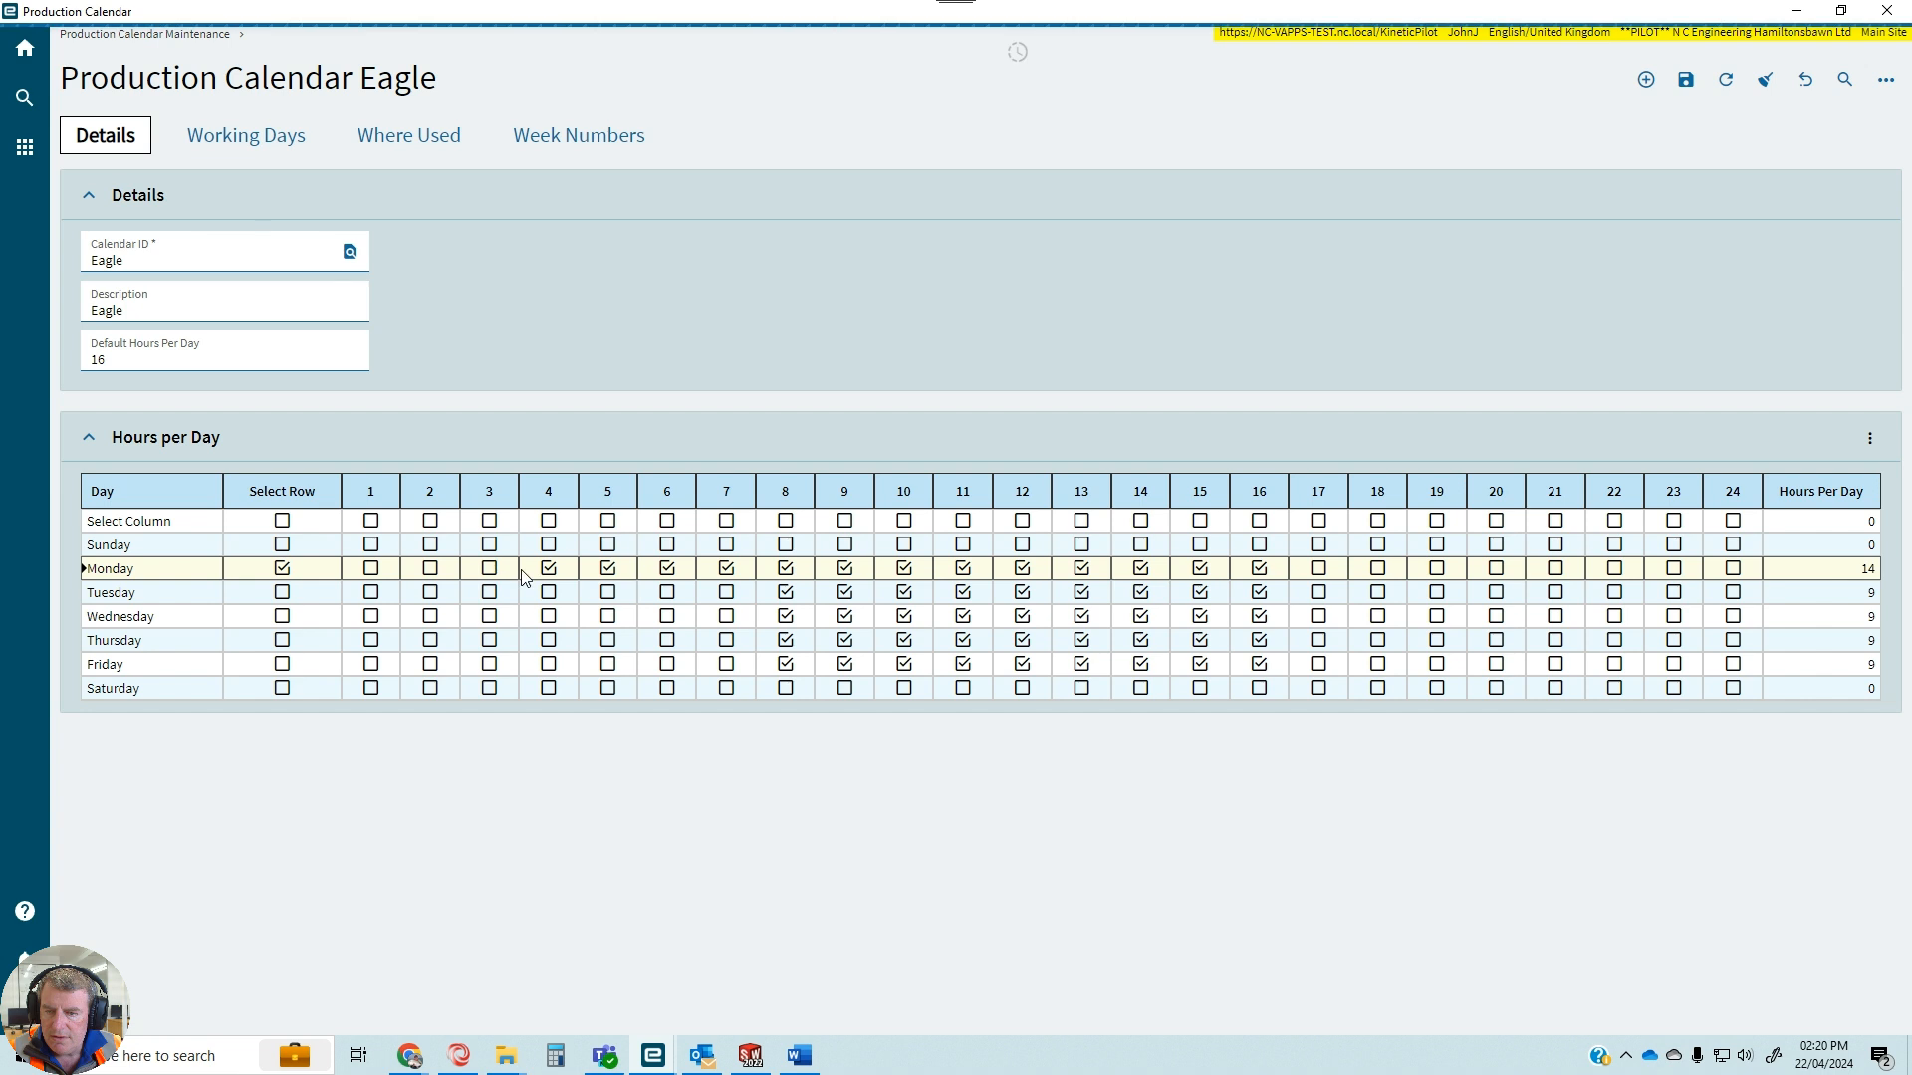
left_click(547, 572)
left_click(608, 572)
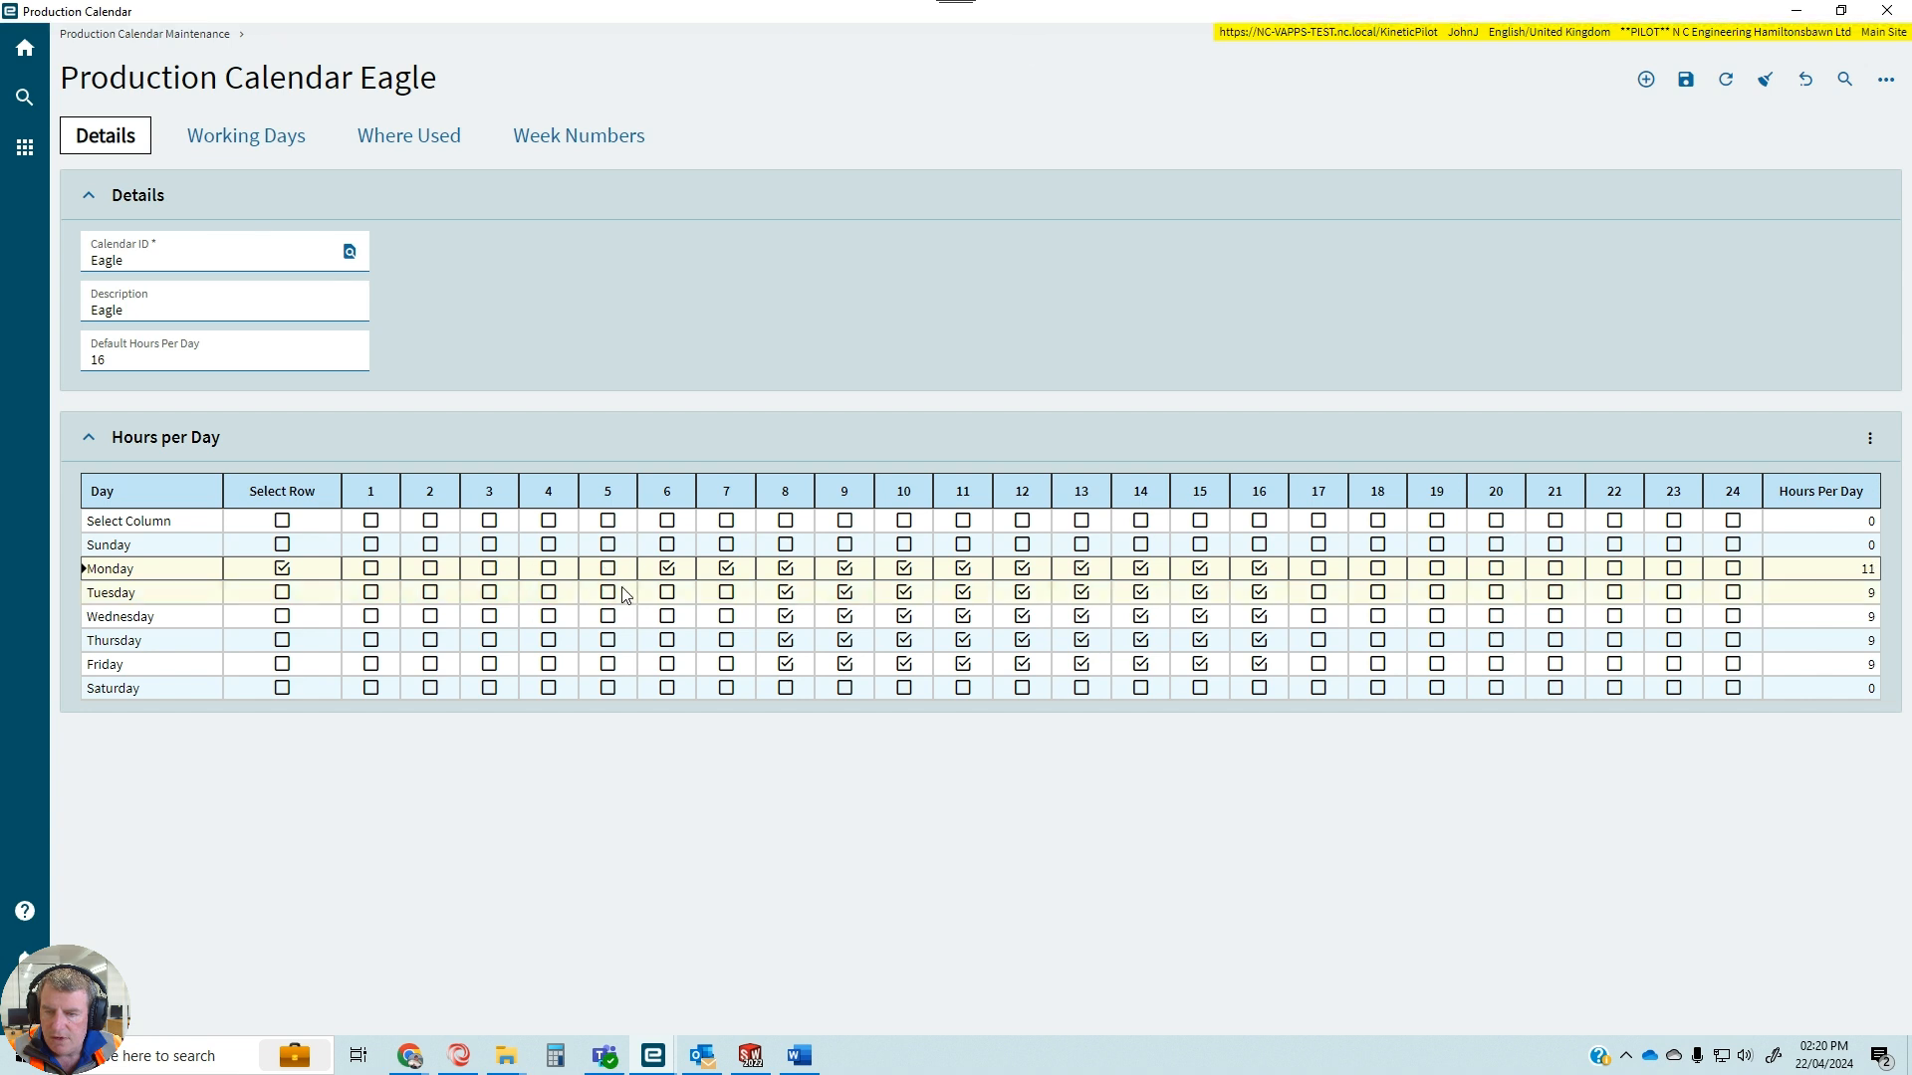
left_click(681, 575)
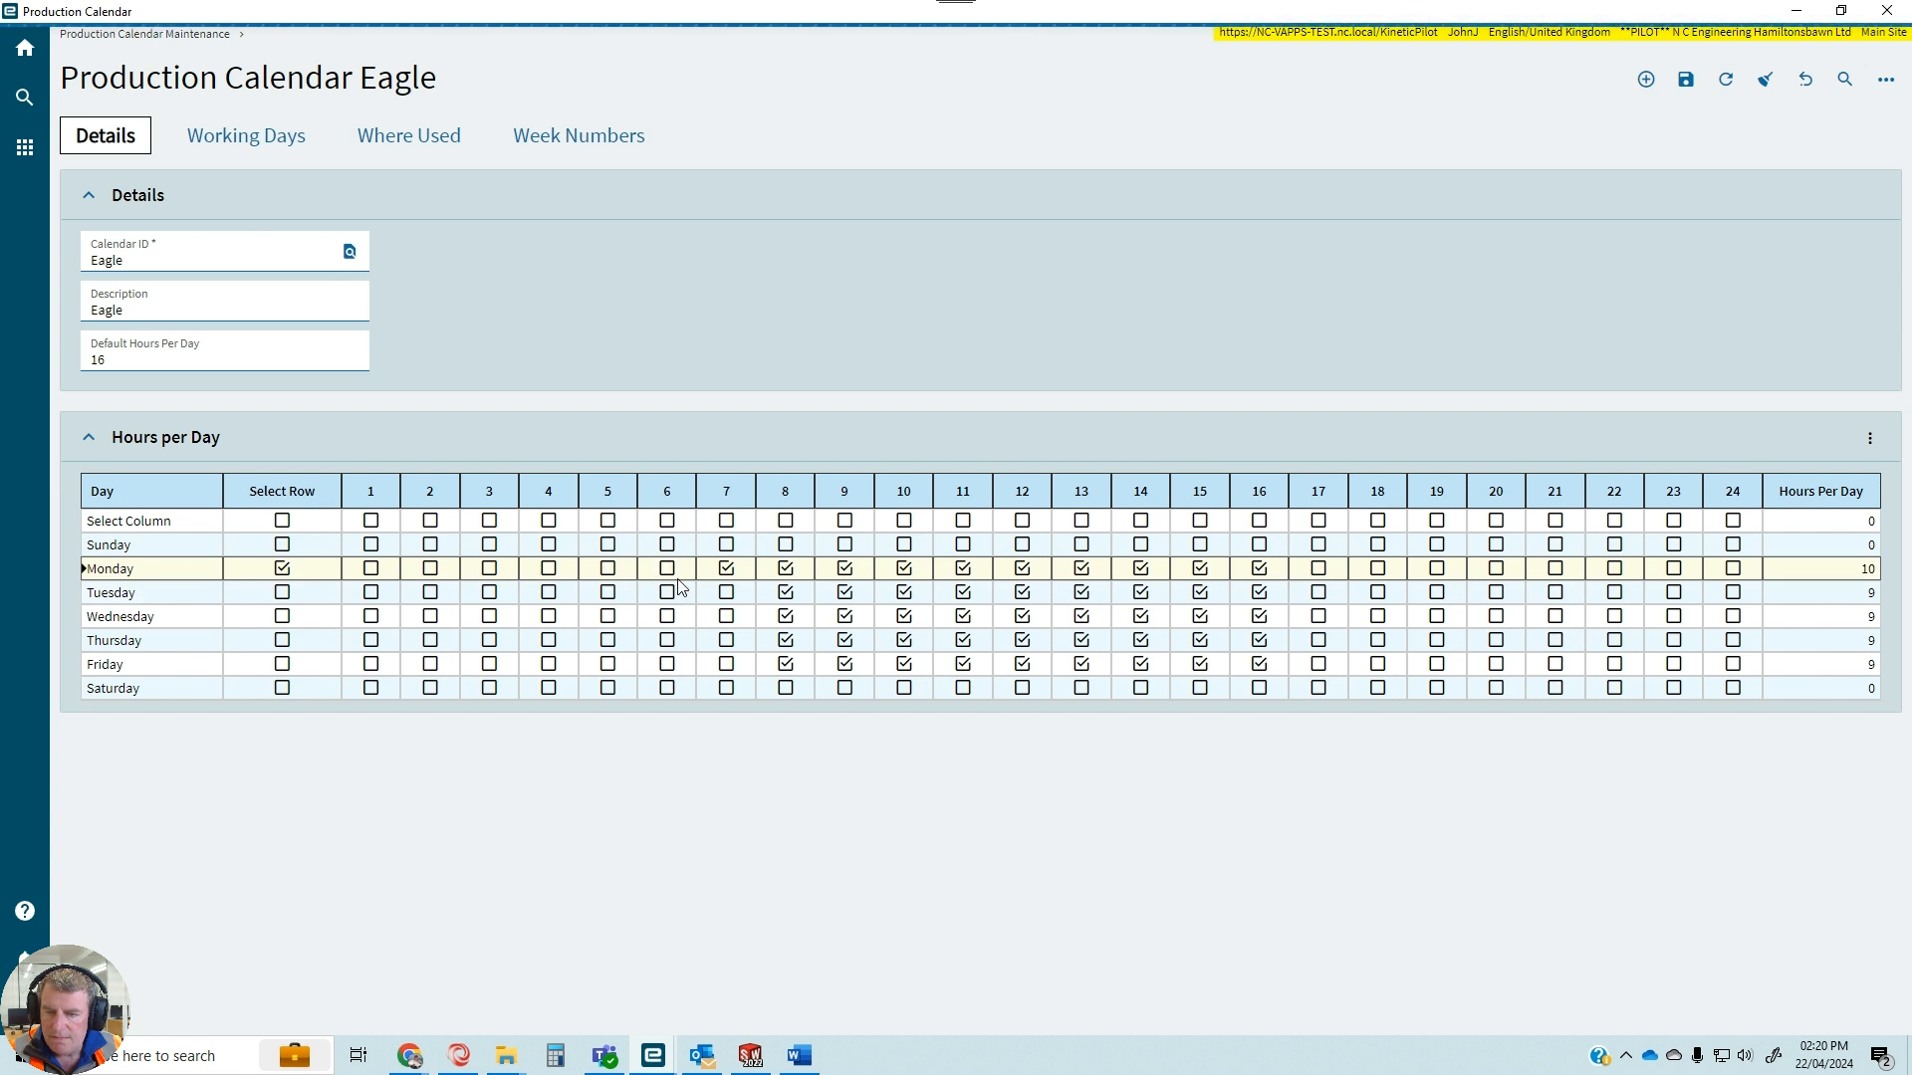
left_click(727, 573)
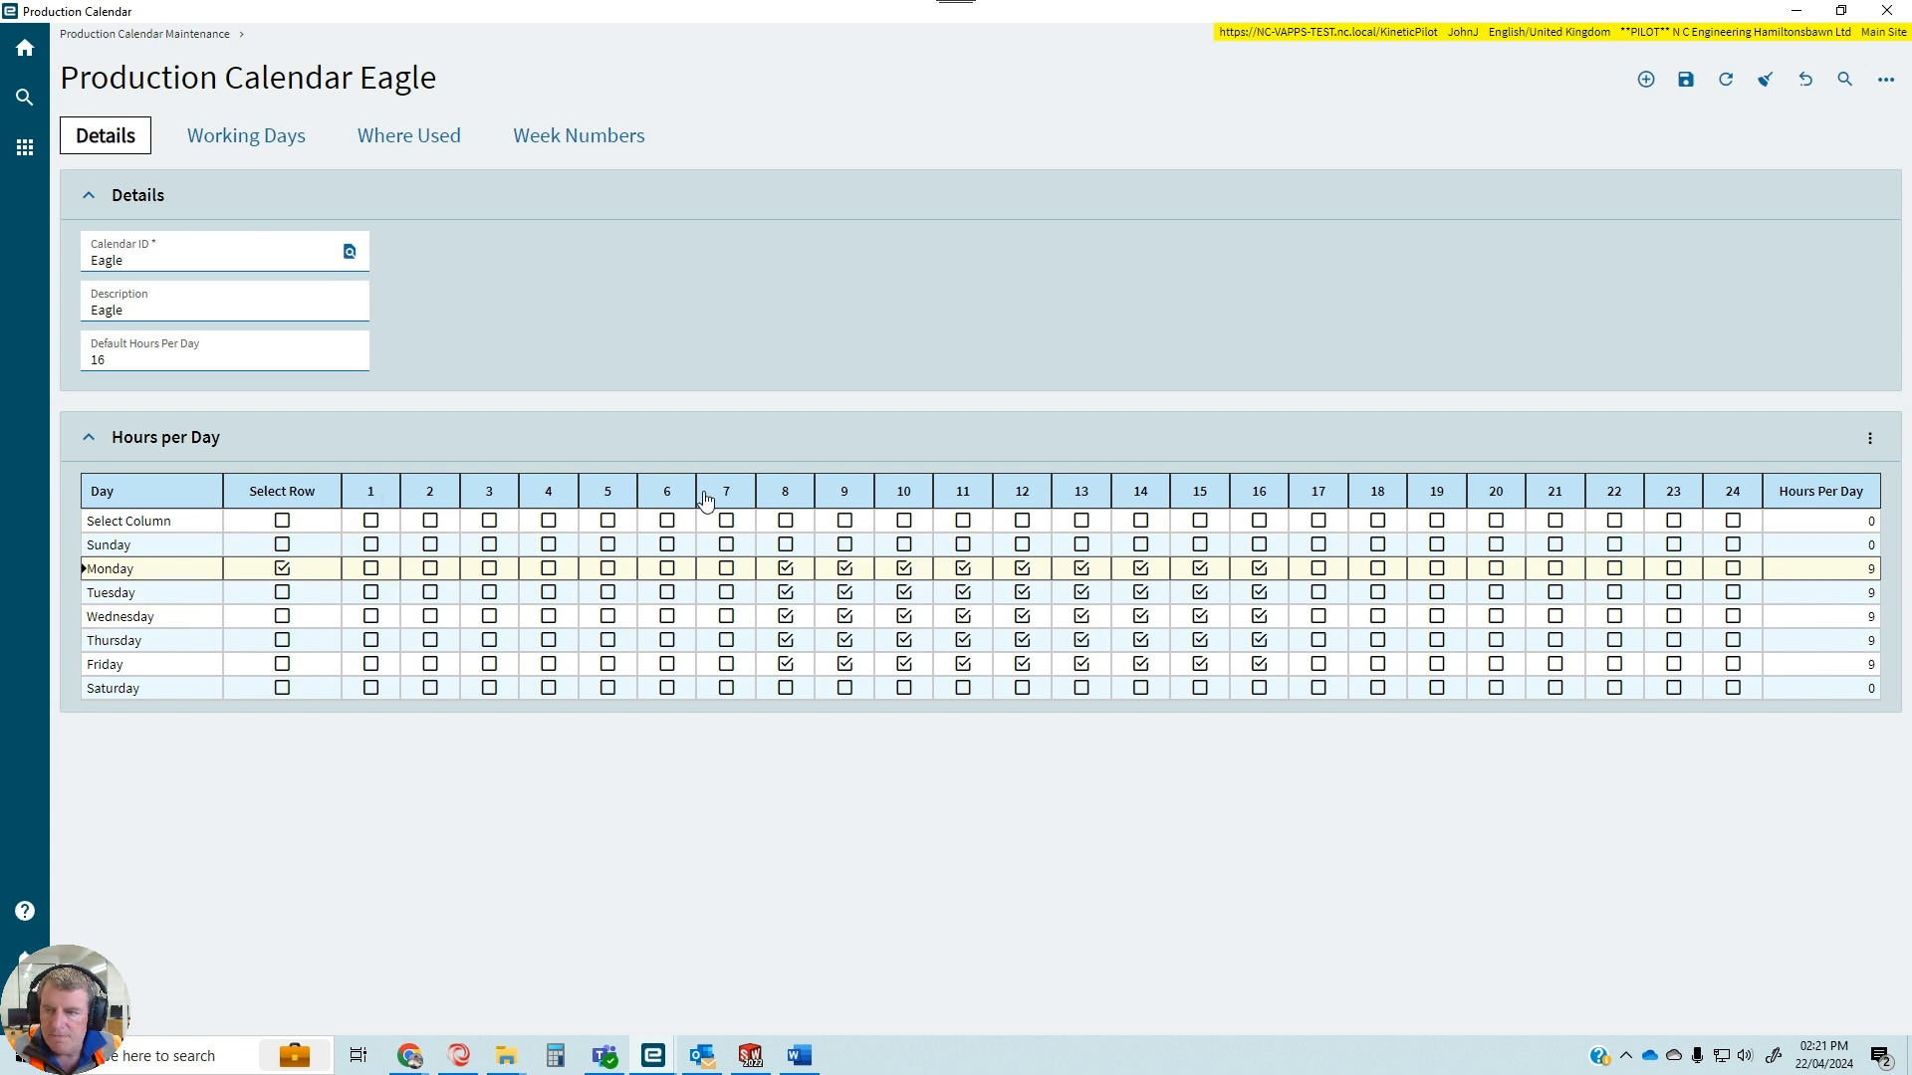
left_click(1688, 88)
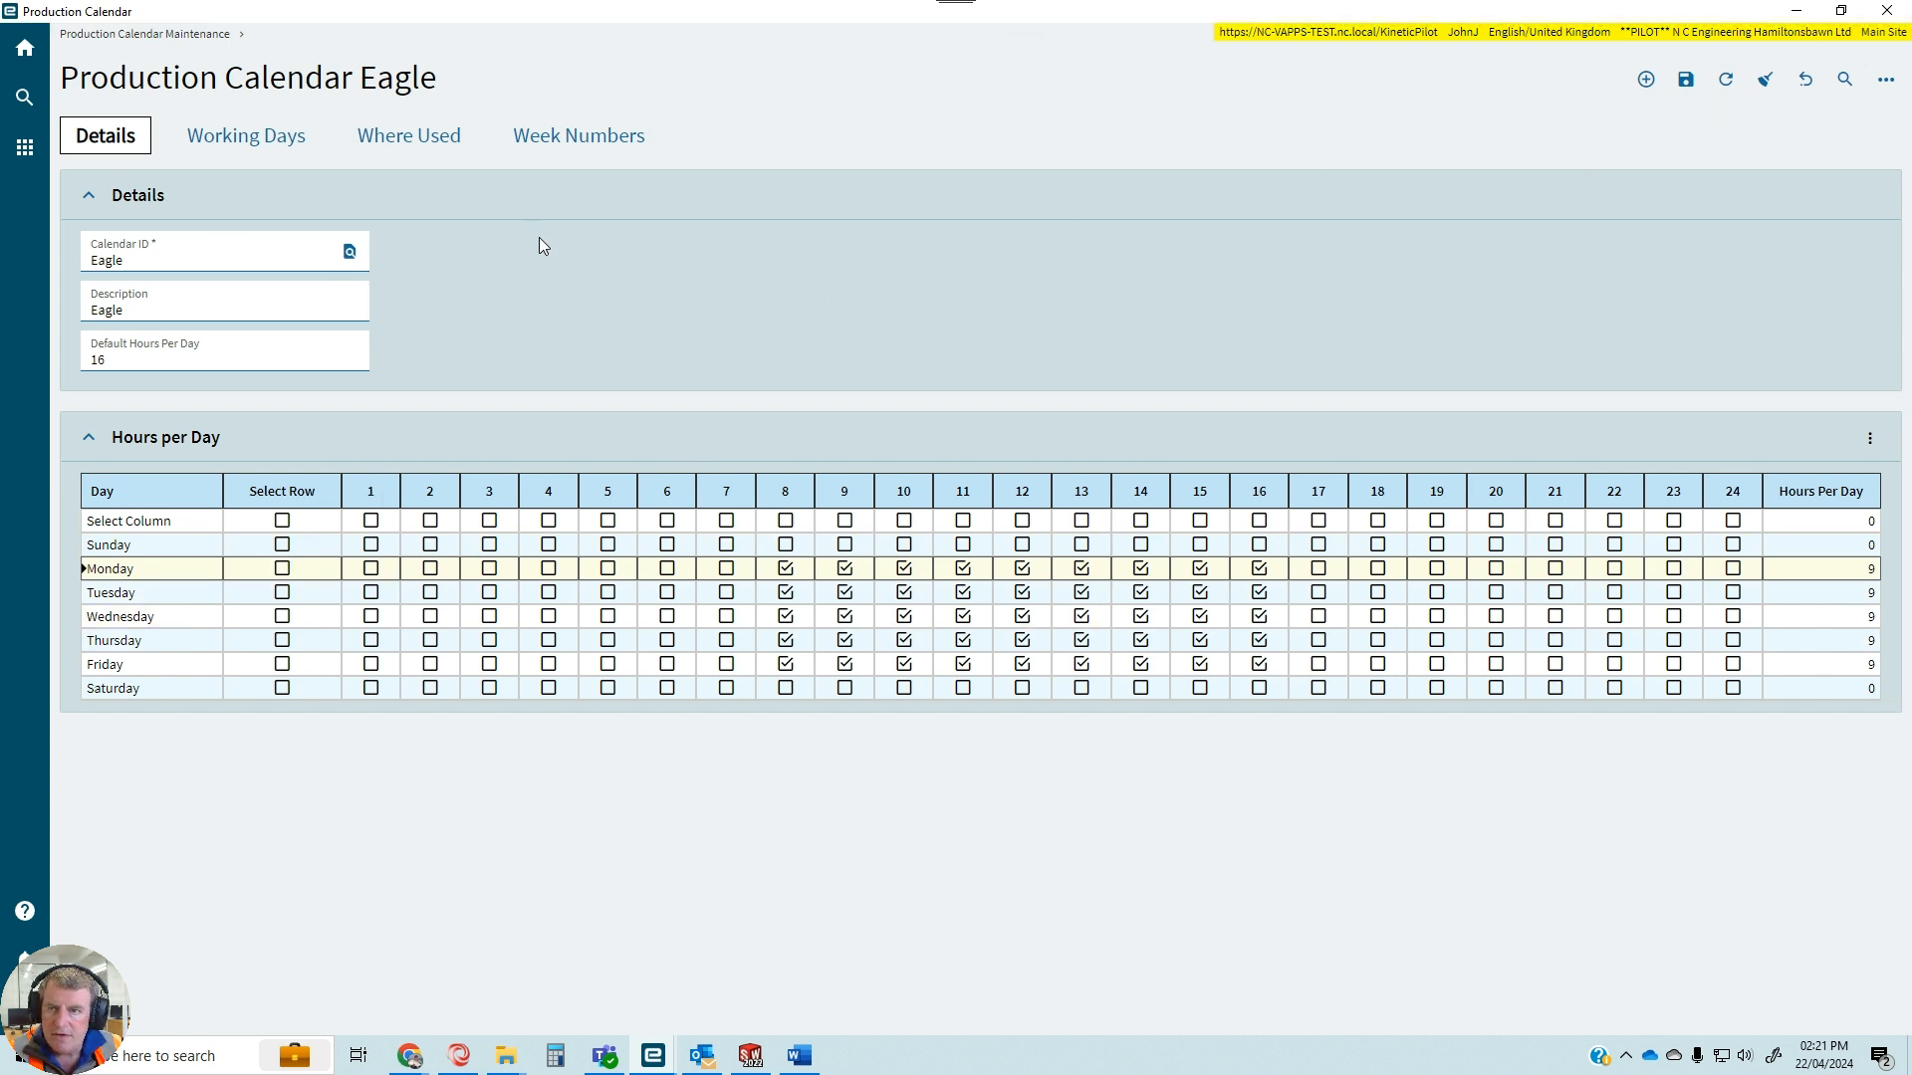
Review the Eagle calendar's non-work days month by month from April 2024 to January 2025, return to December 2024, and save.
left_click(294, 147)
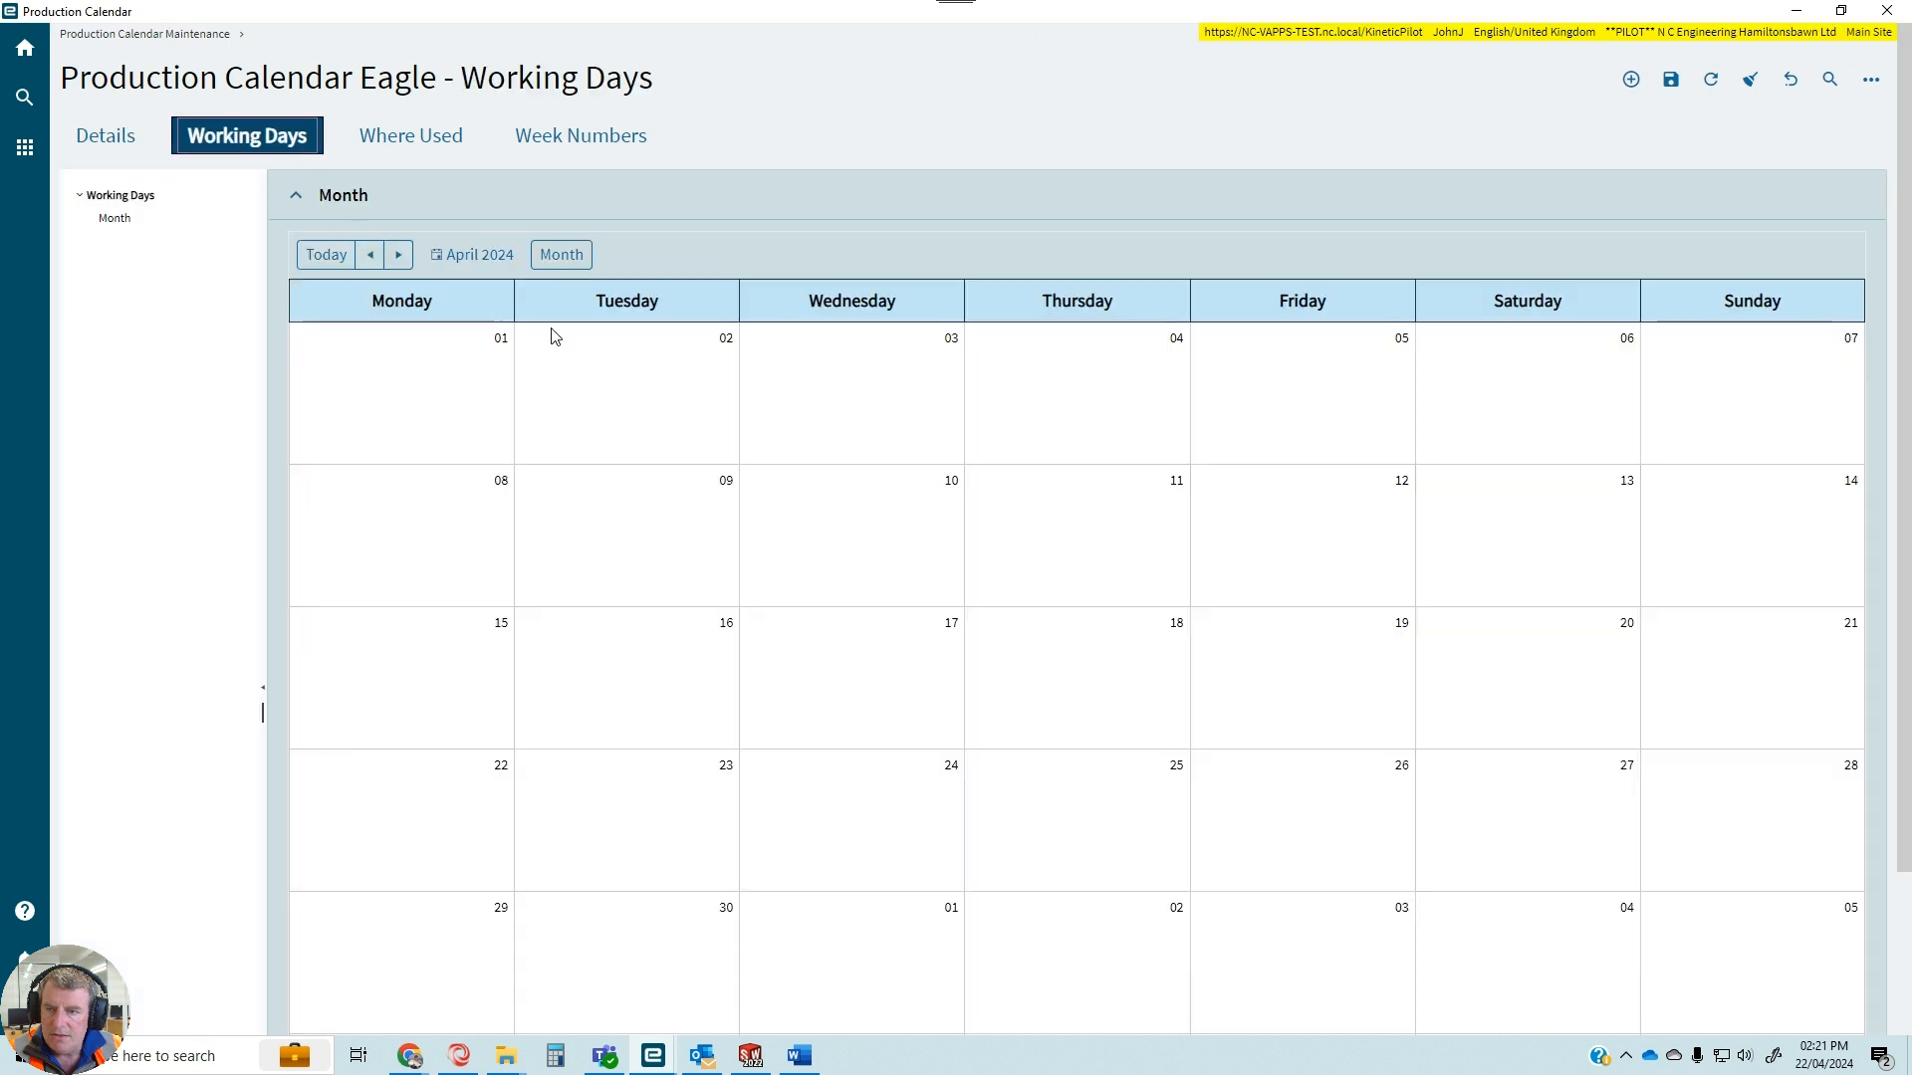
left_click(399, 254)
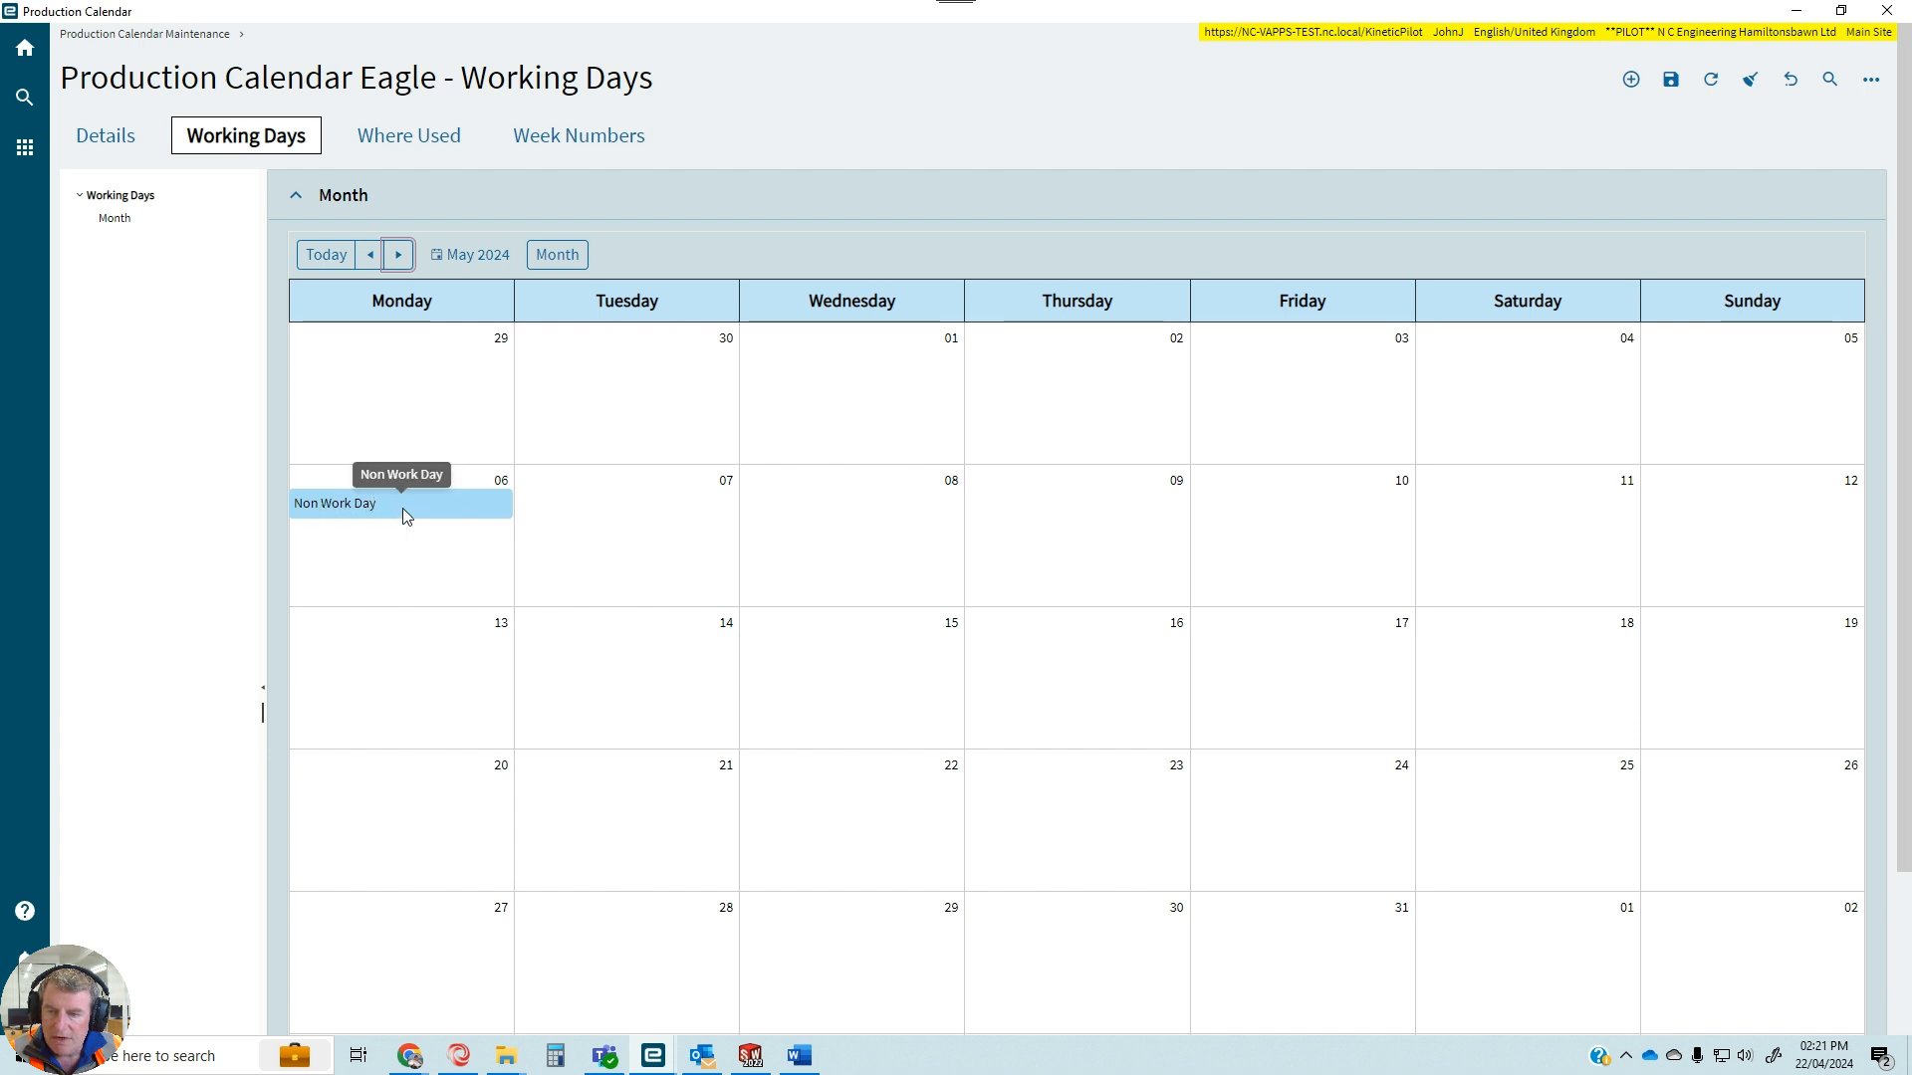
left_click(397, 256)
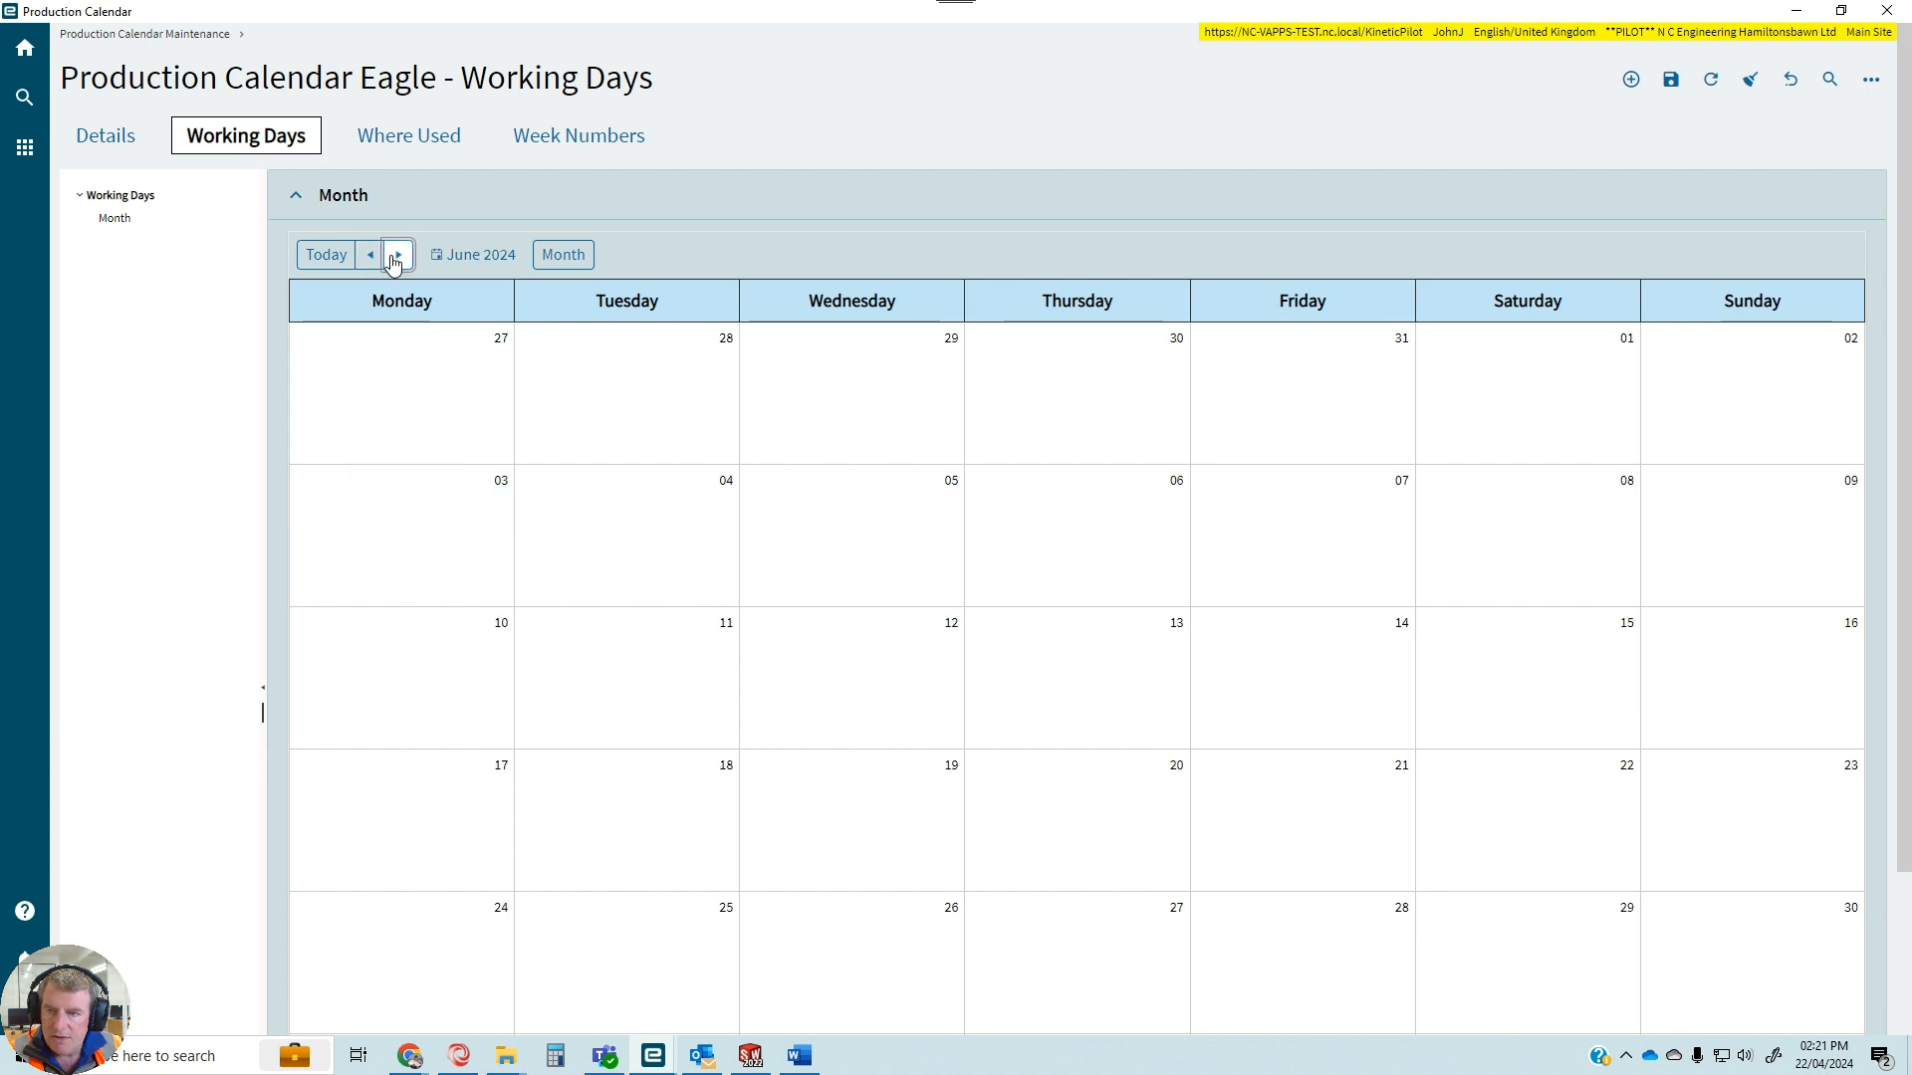
left_click(397, 256)
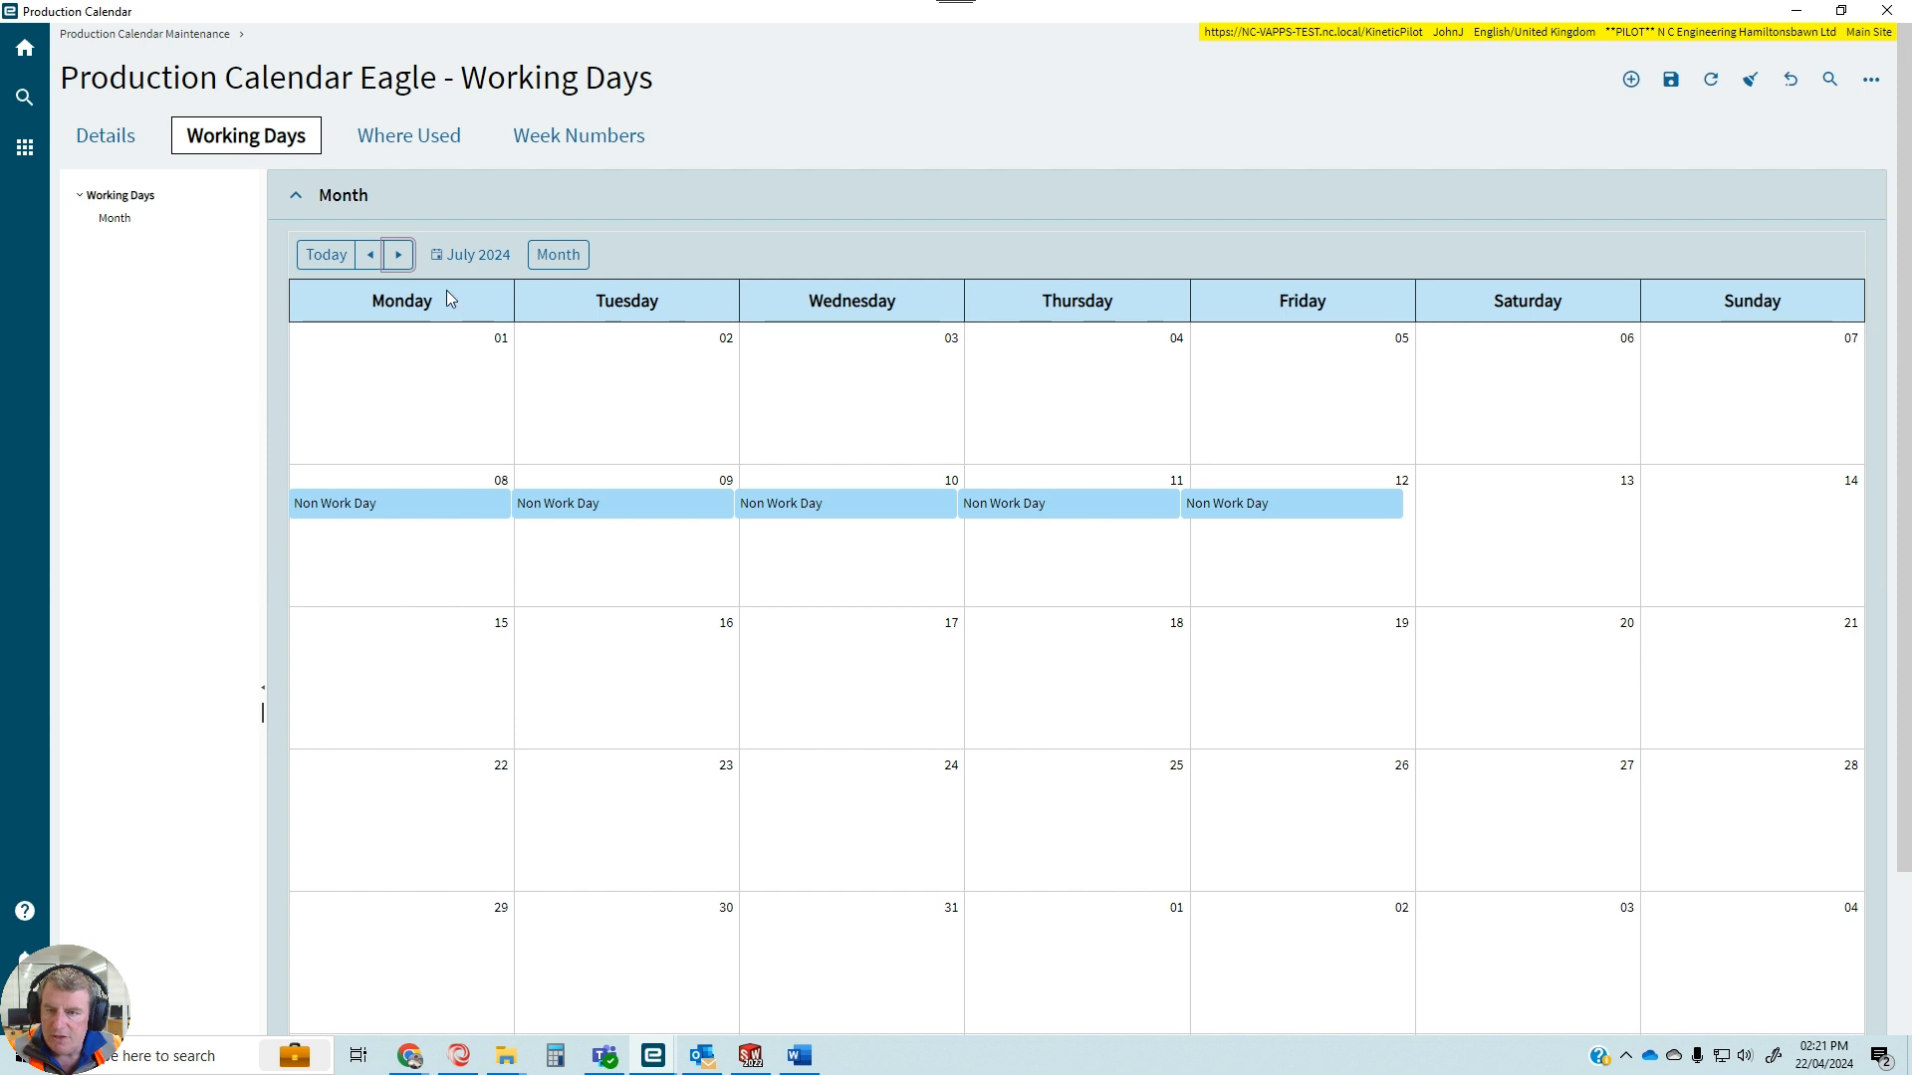
left_click(397, 256)
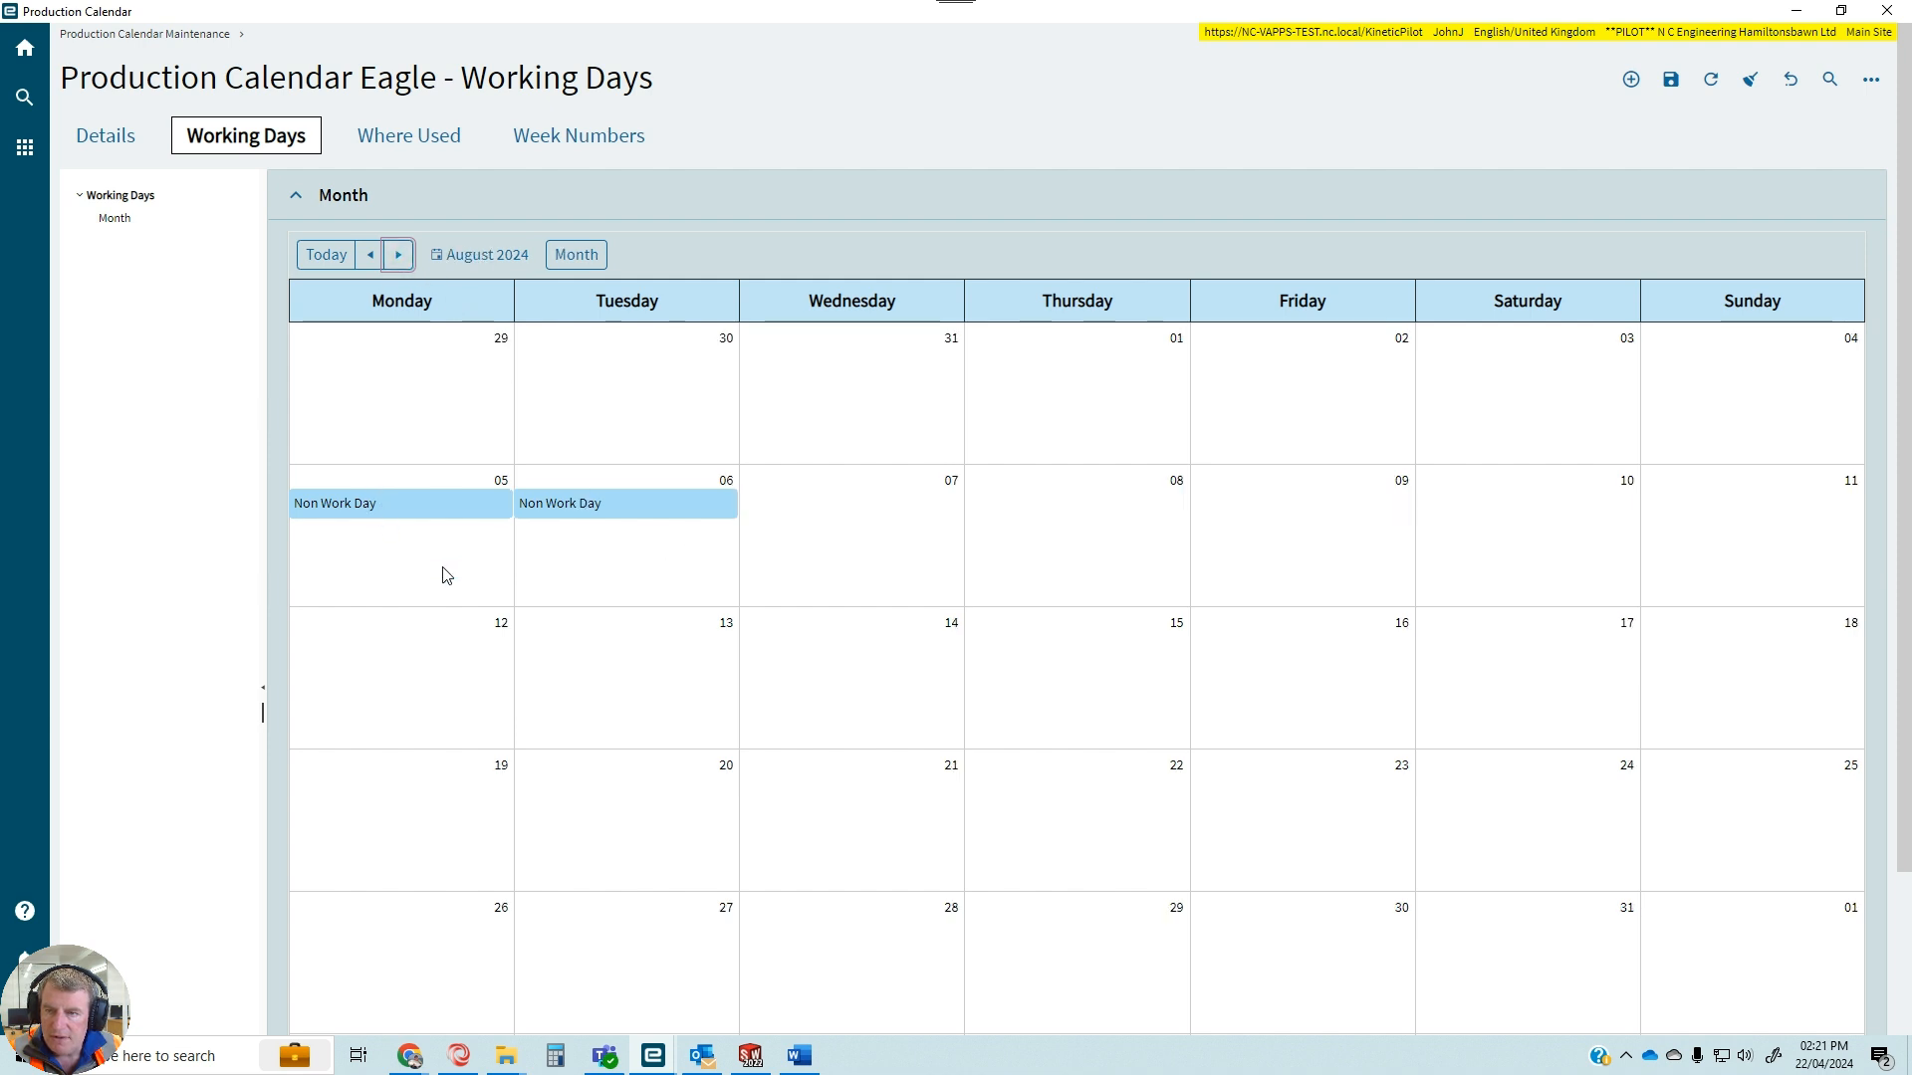
left_click(399, 256)
left_click(399, 256)
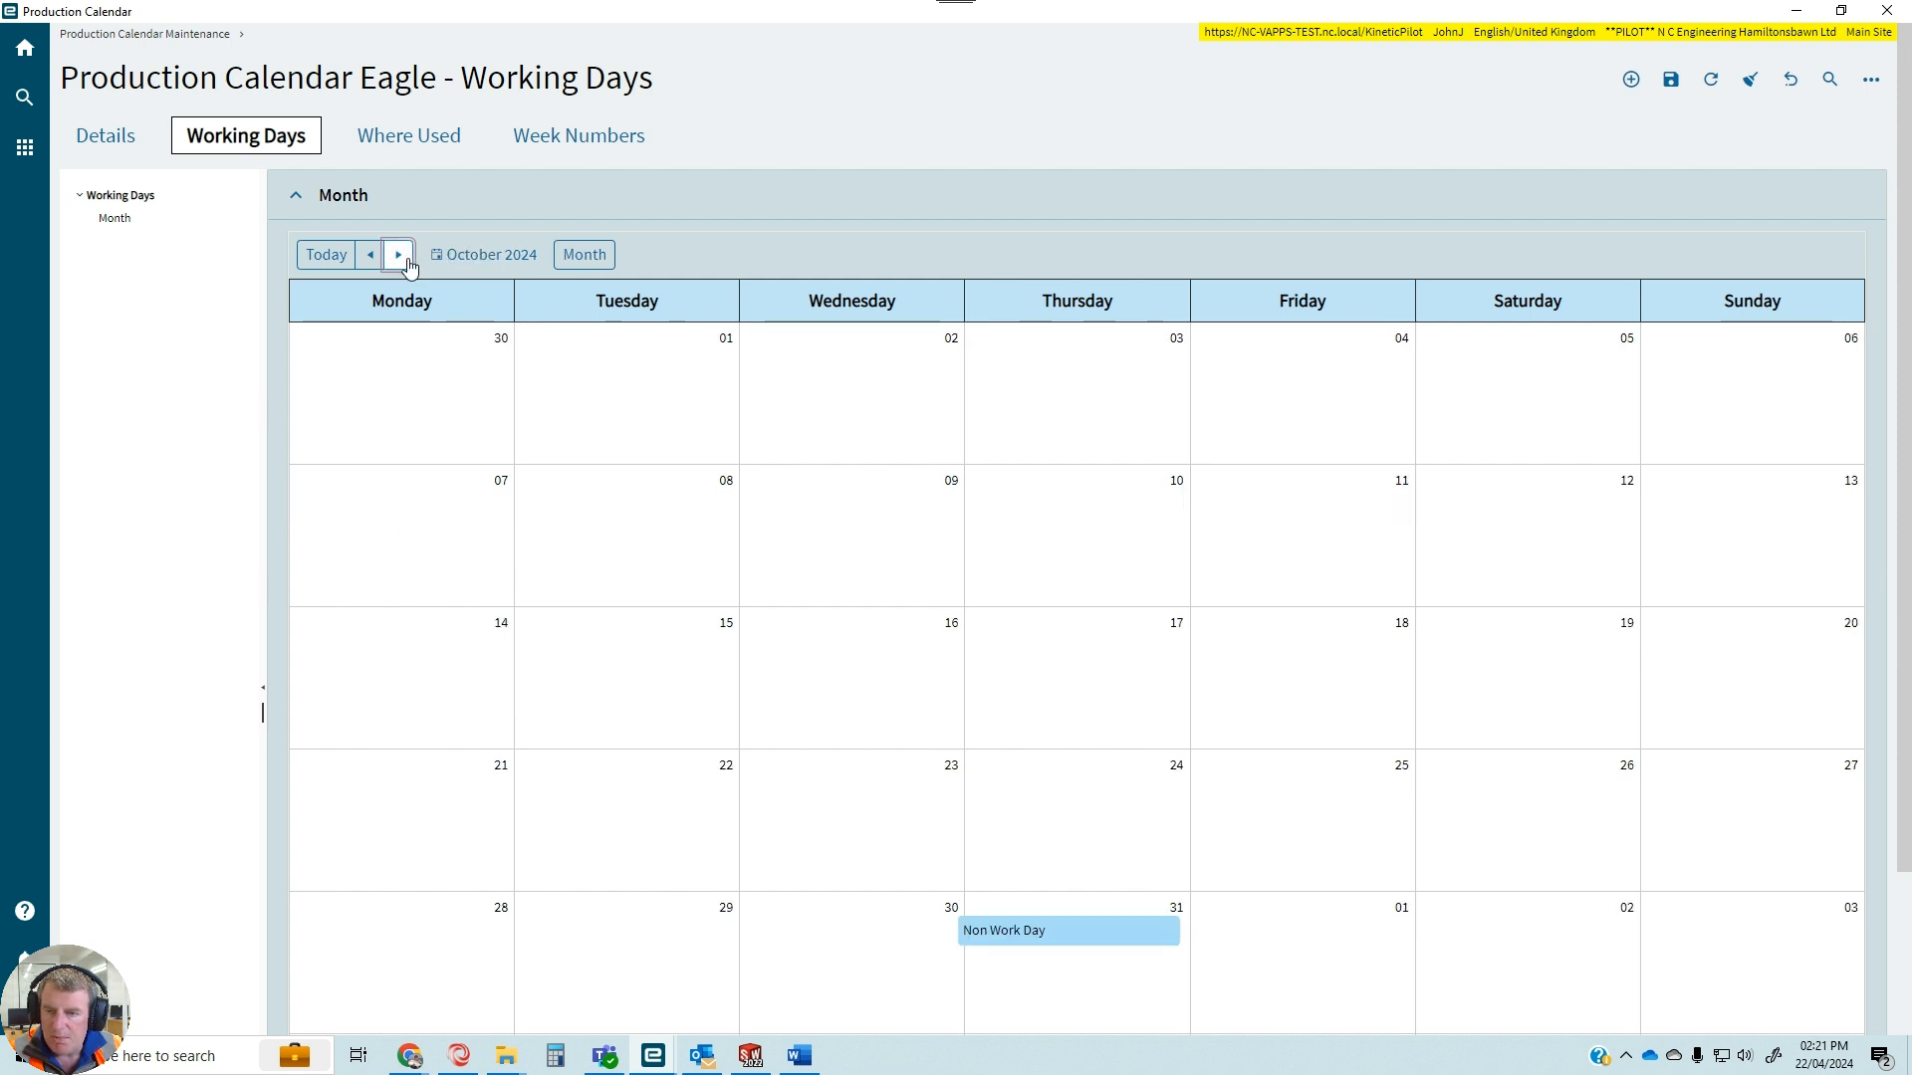
left_click(408, 257)
left_click(399, 255)
left_click(400, 256)
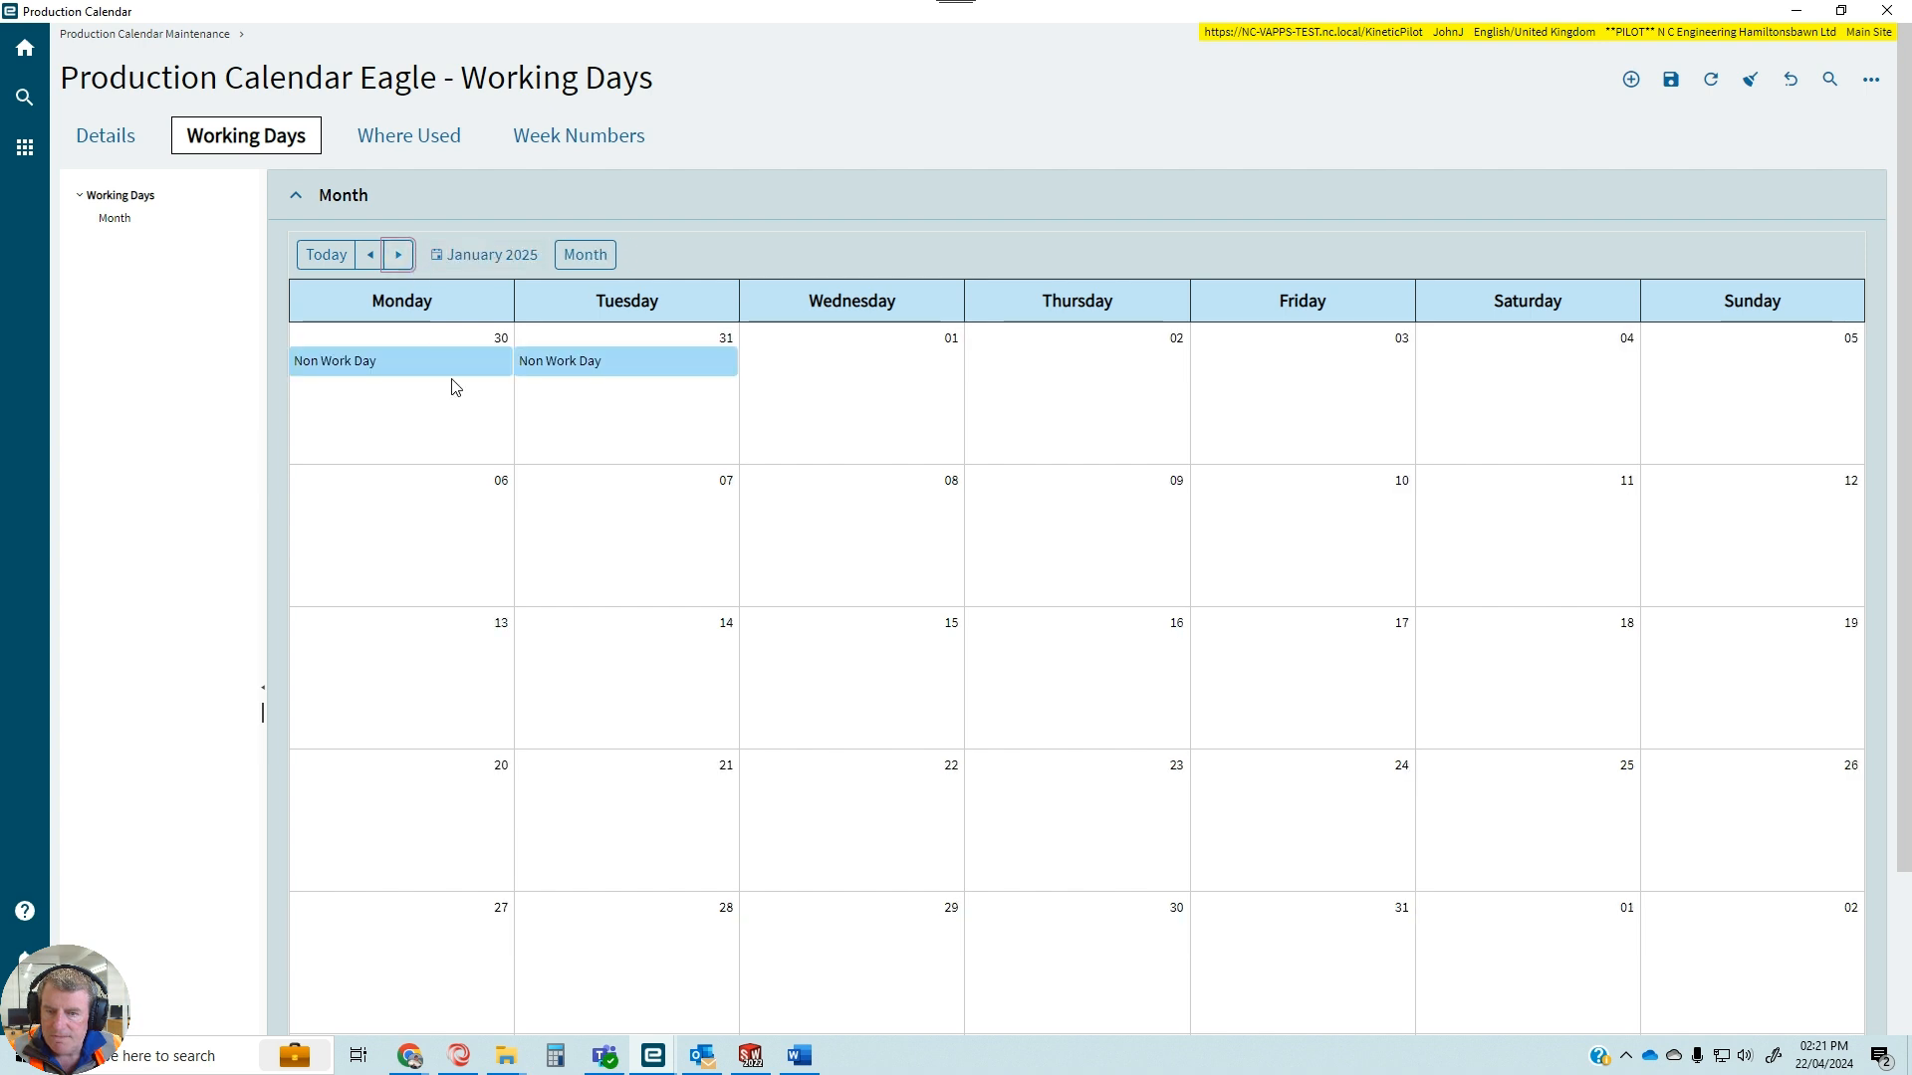
left_click(370, 255)
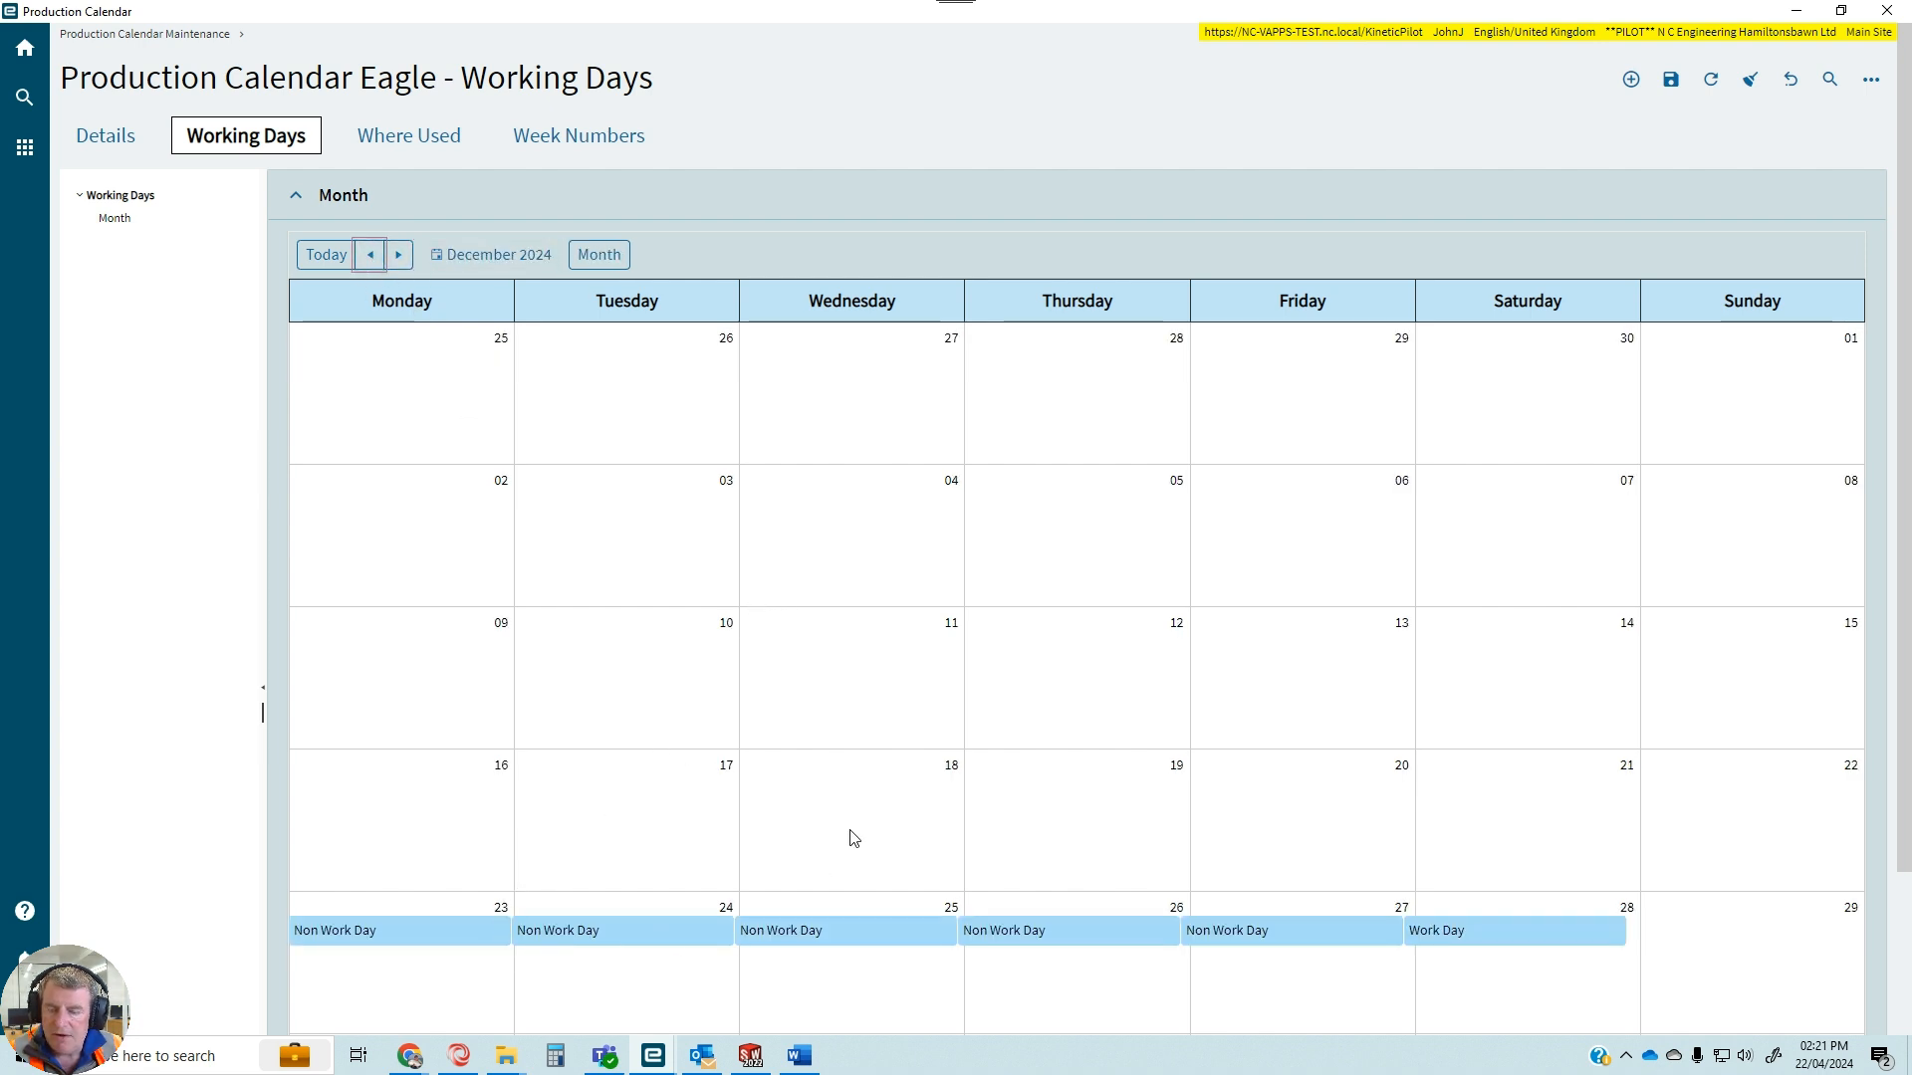
left_click(1671, 93)
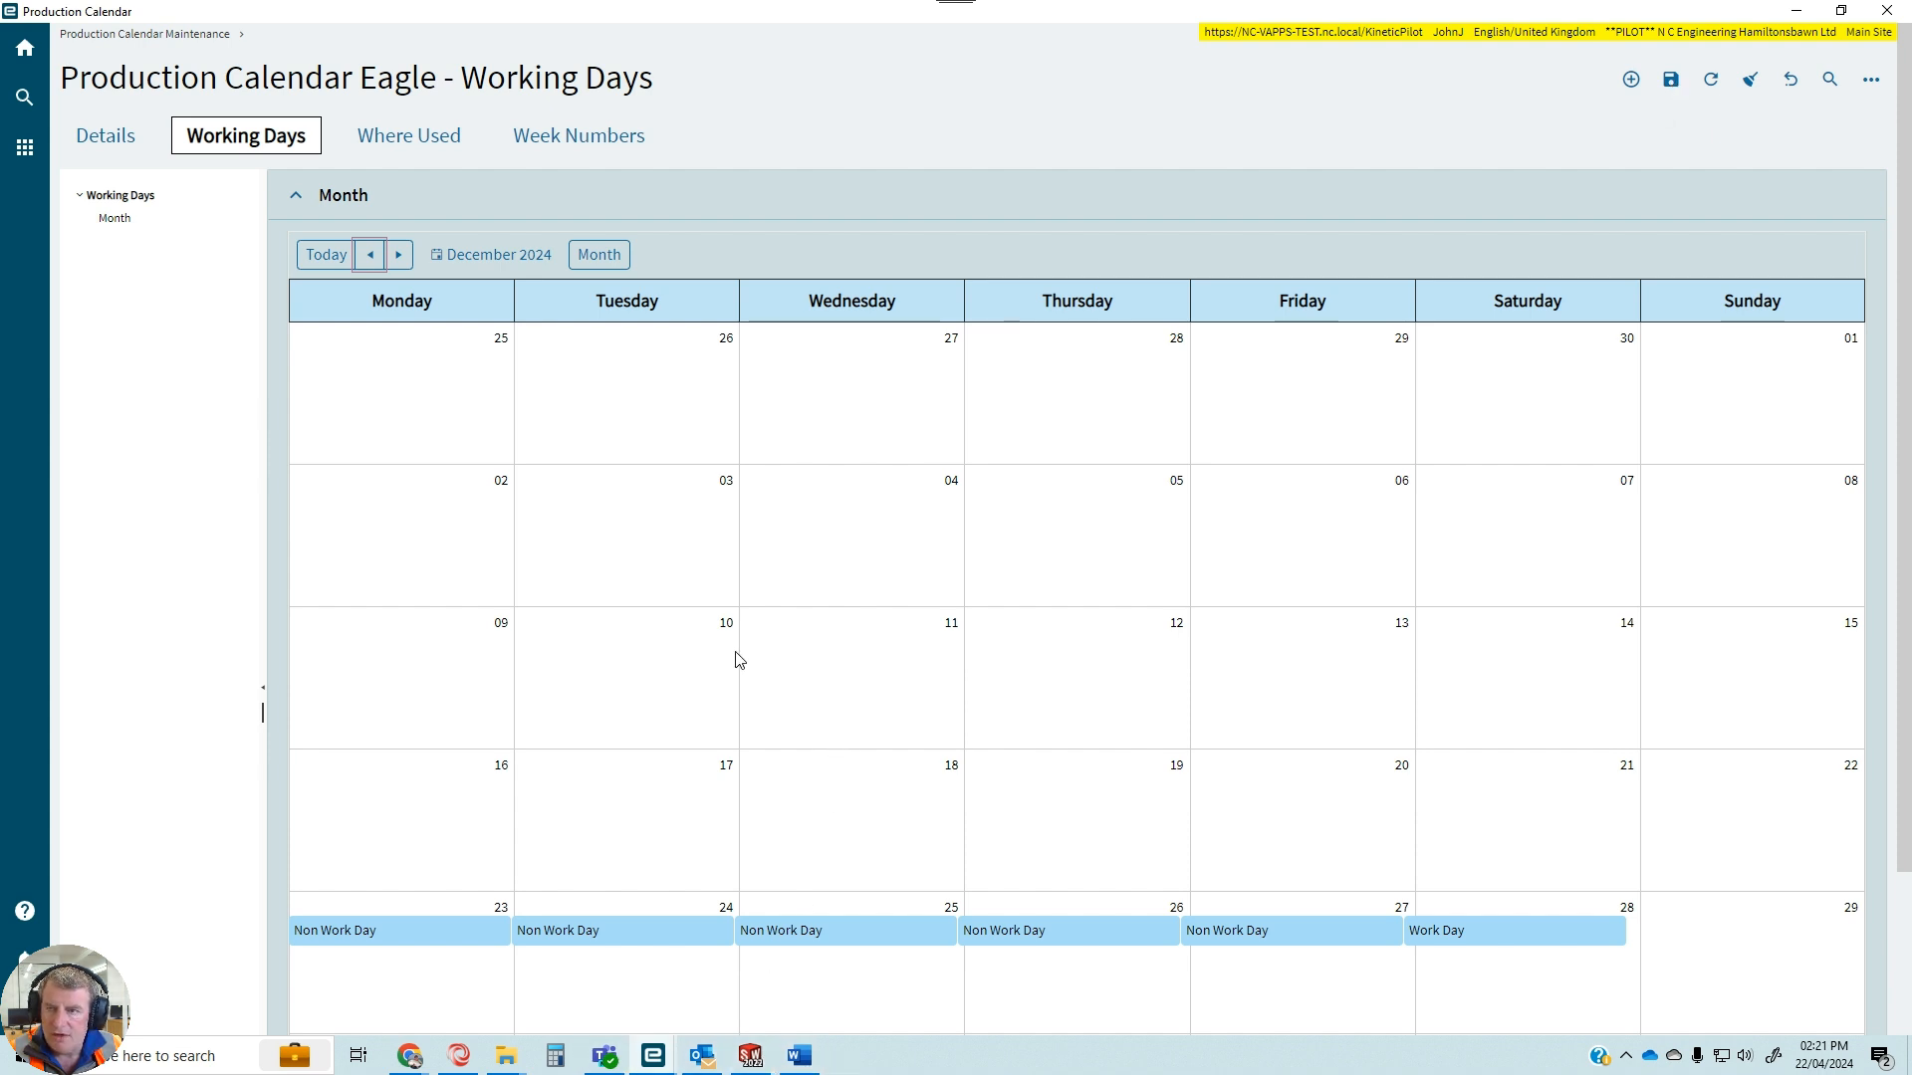
Create a new production calendar with ID NK, description NK Coatings and 16 default hours per day.
left_click(185, 36)
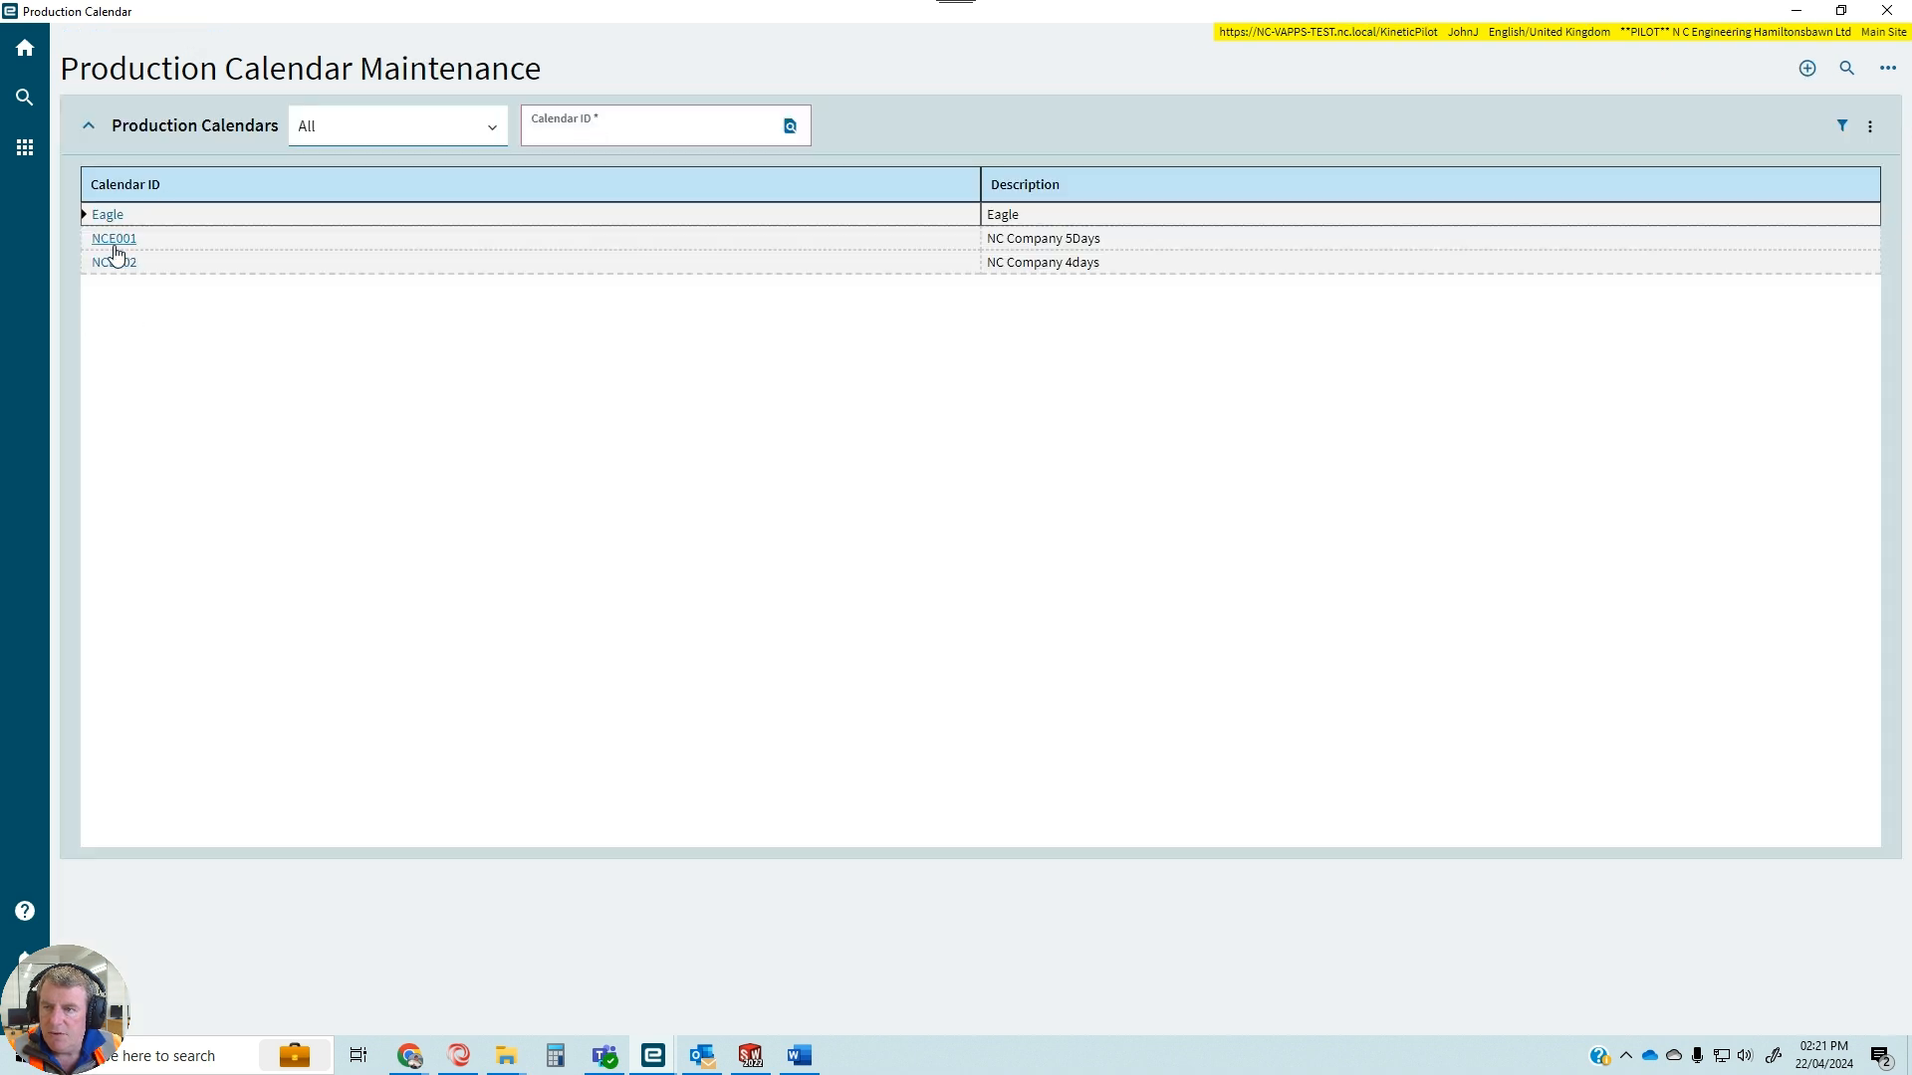
left_click(1807, 68)
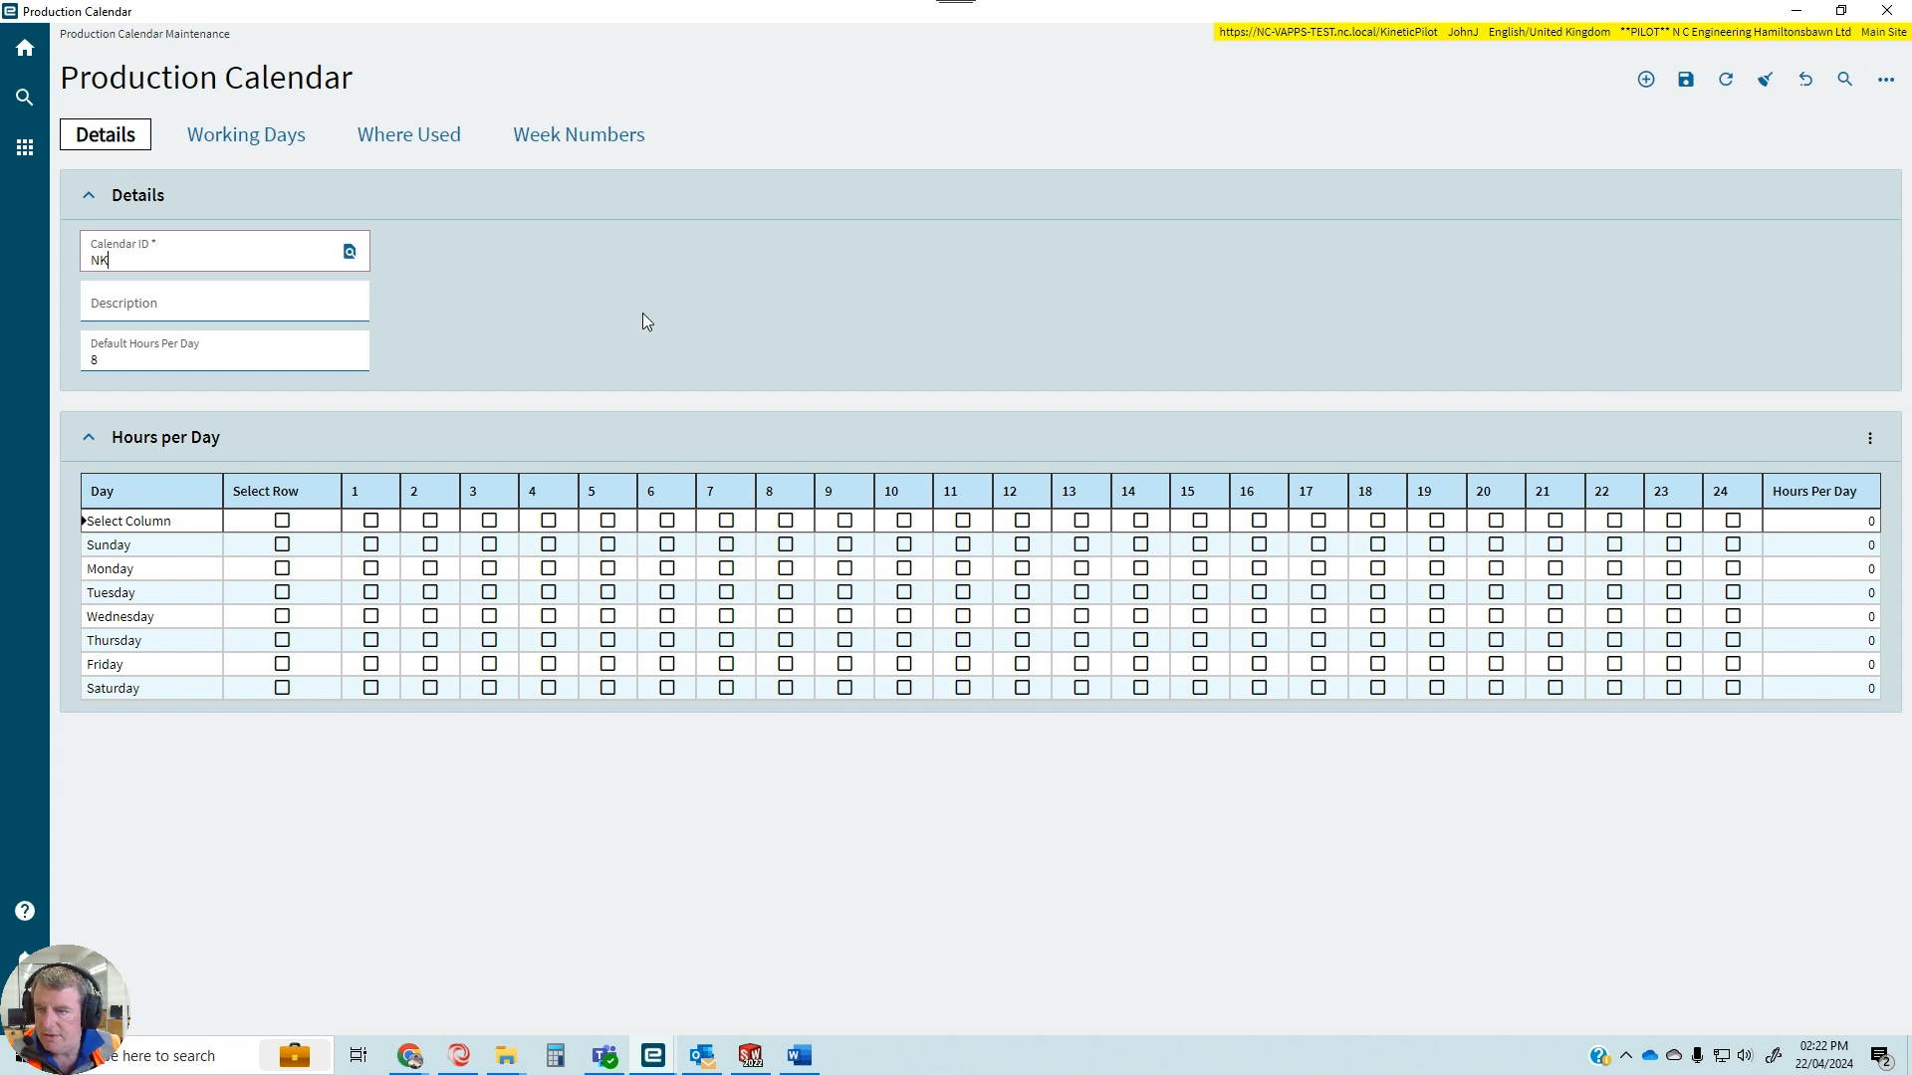
left_click(243, 311)
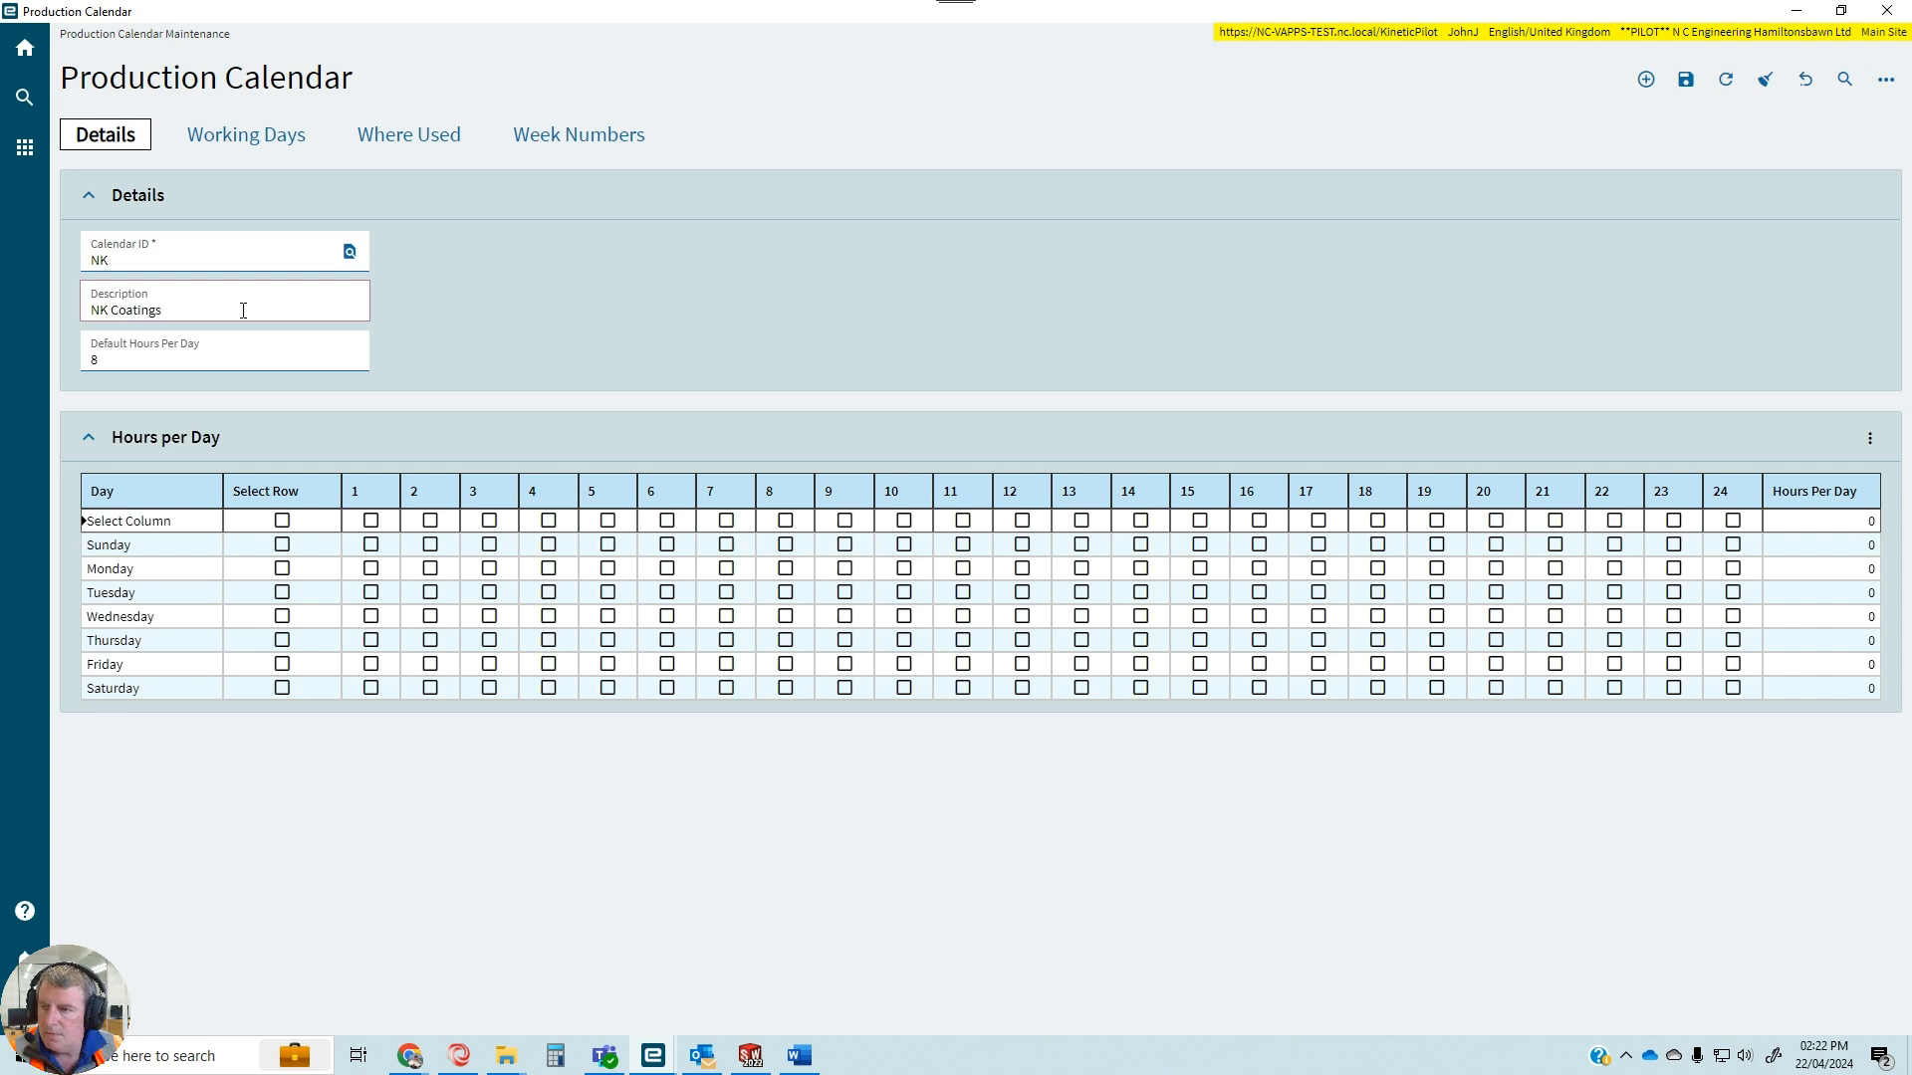
left_click(154, 364)
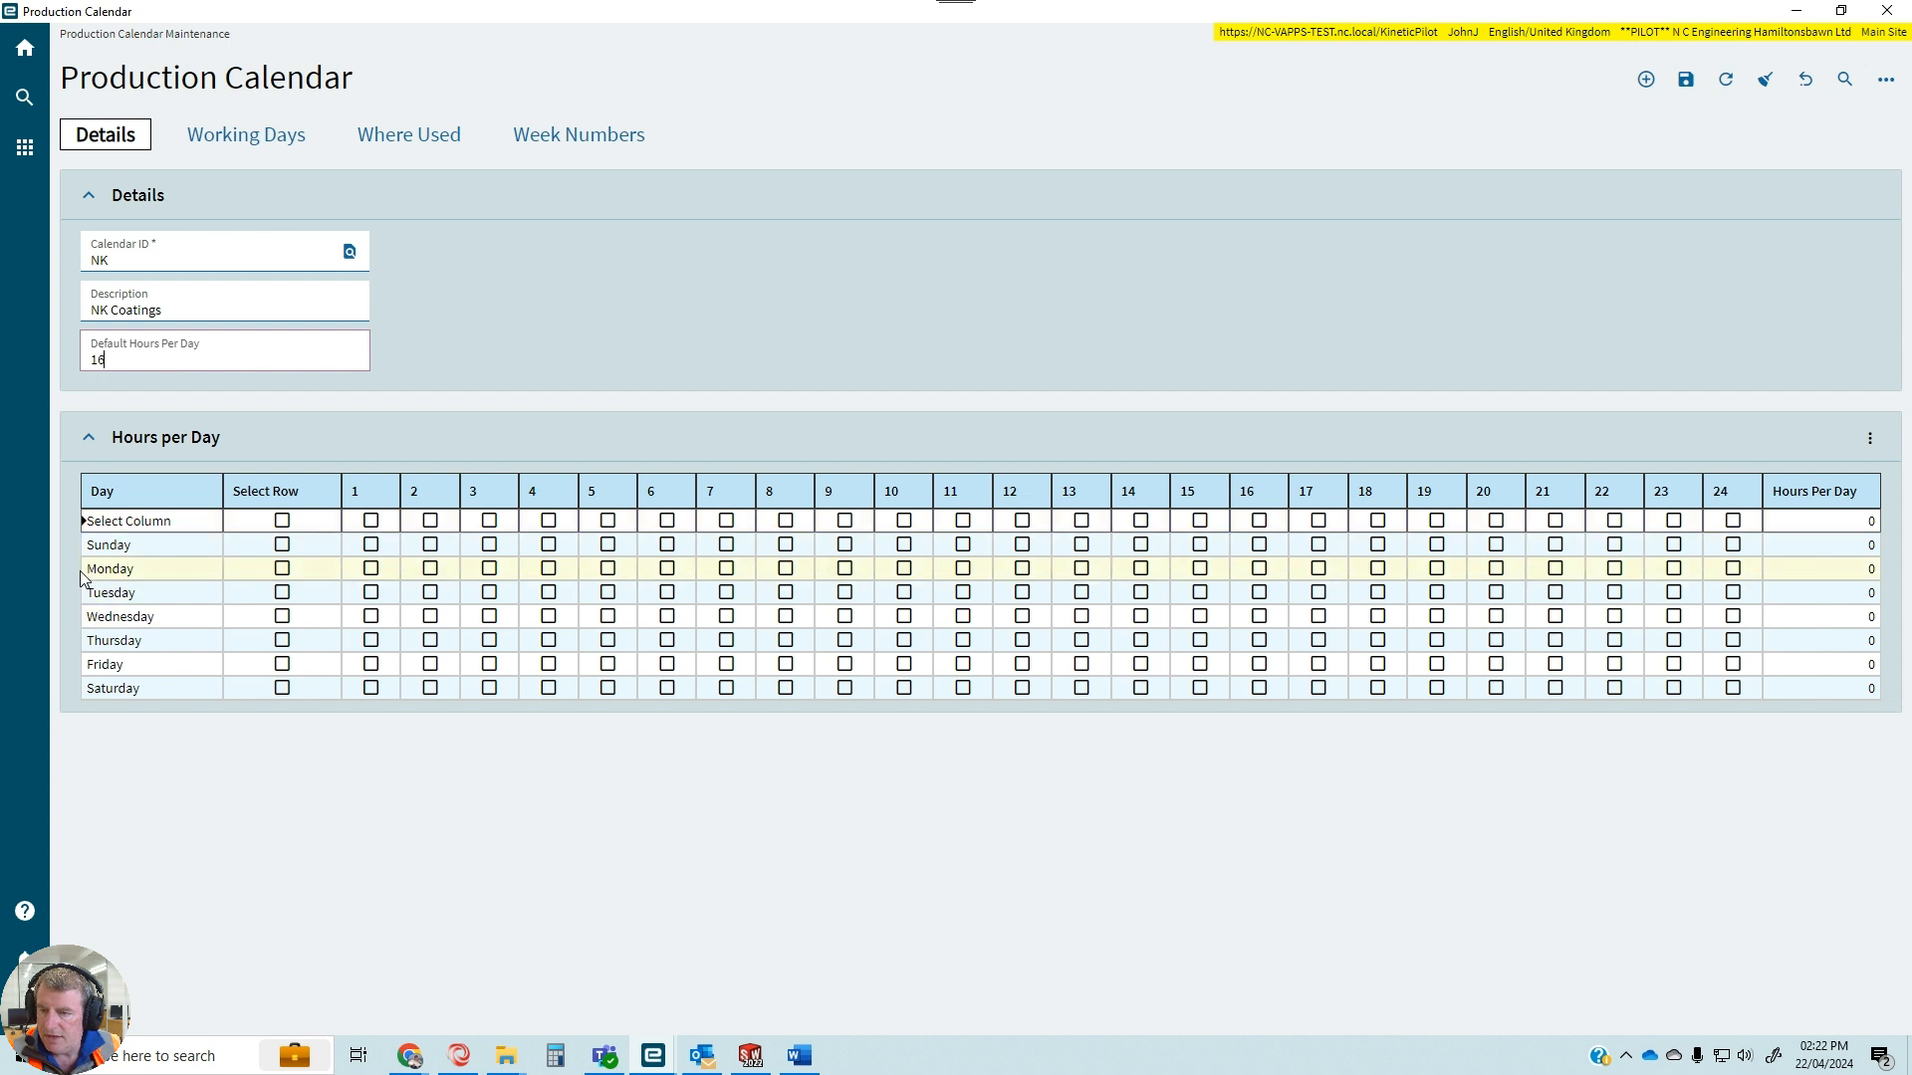
Set Monday's working hours in the NK calendar to hours 8 through 16.
left_click(283, 570)
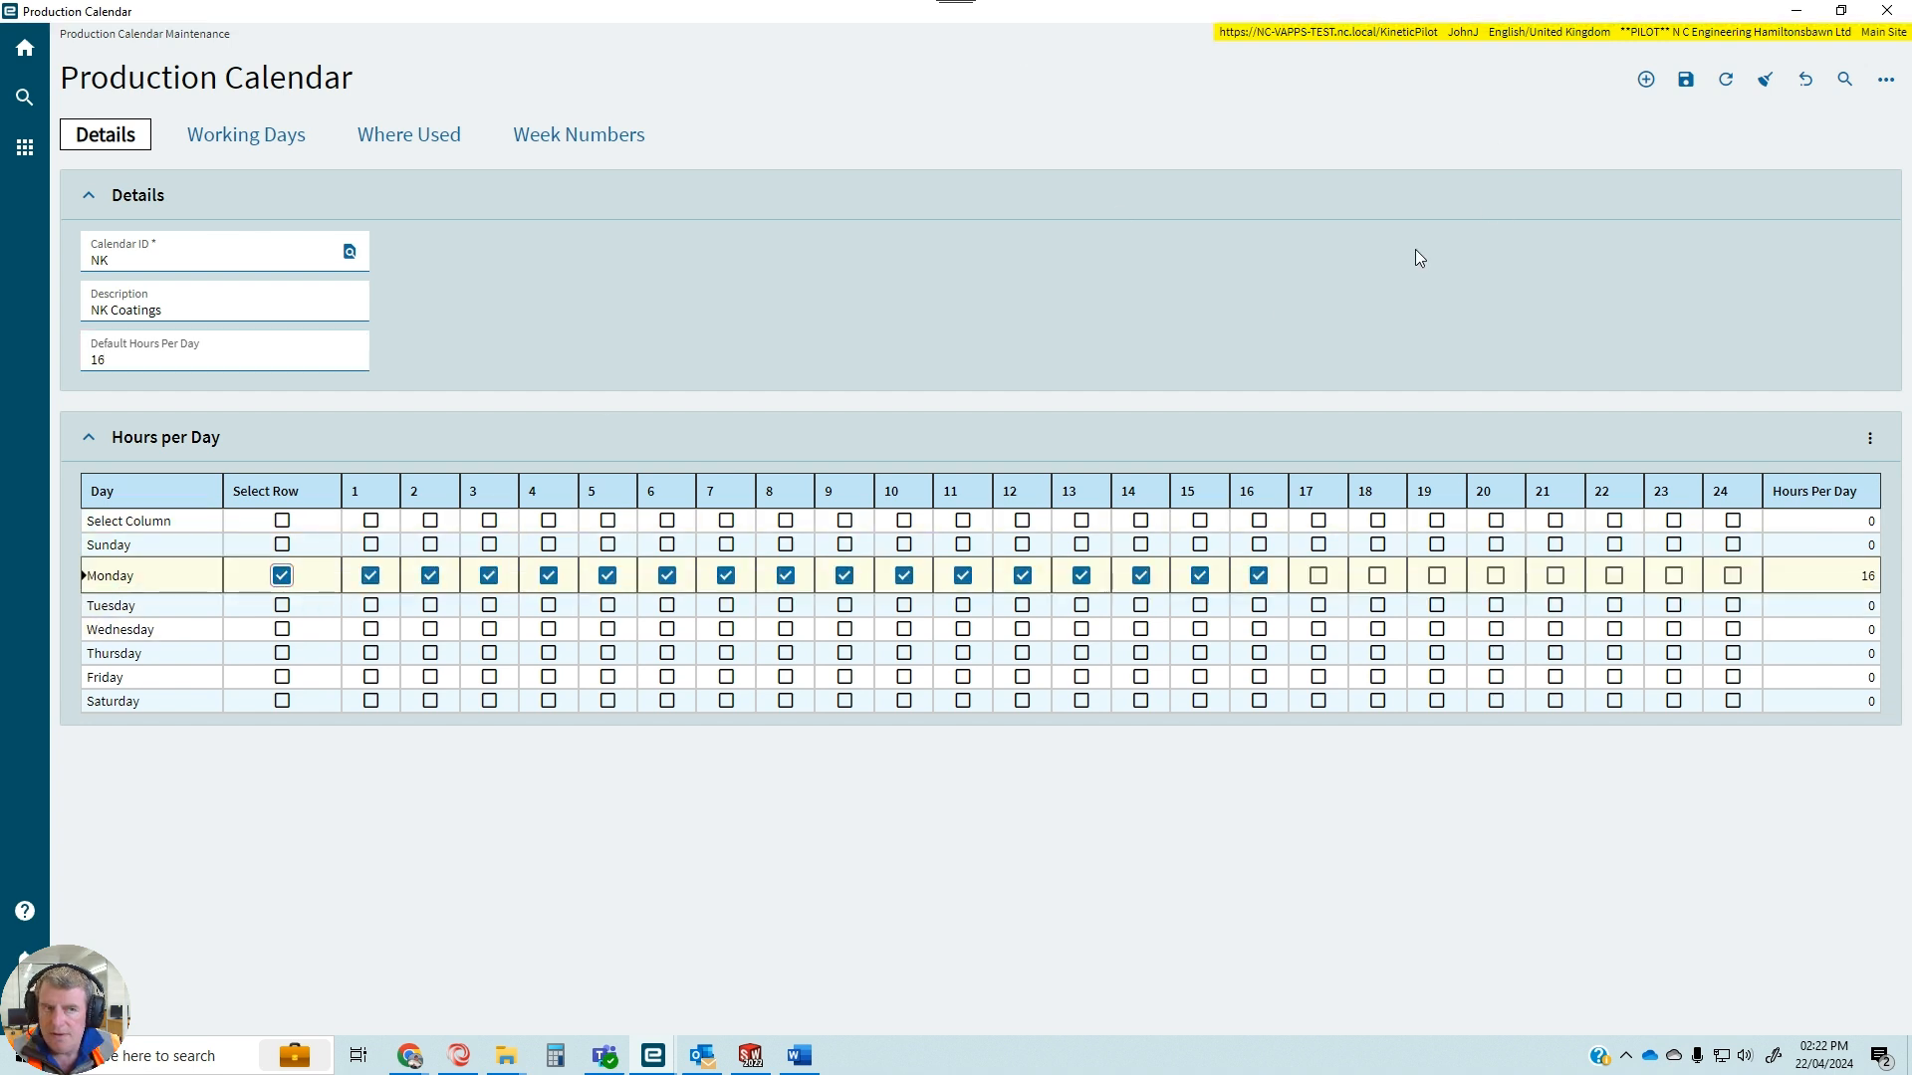
left_click(370, 576)
left_click(430, 576)
left_click(489, 575)
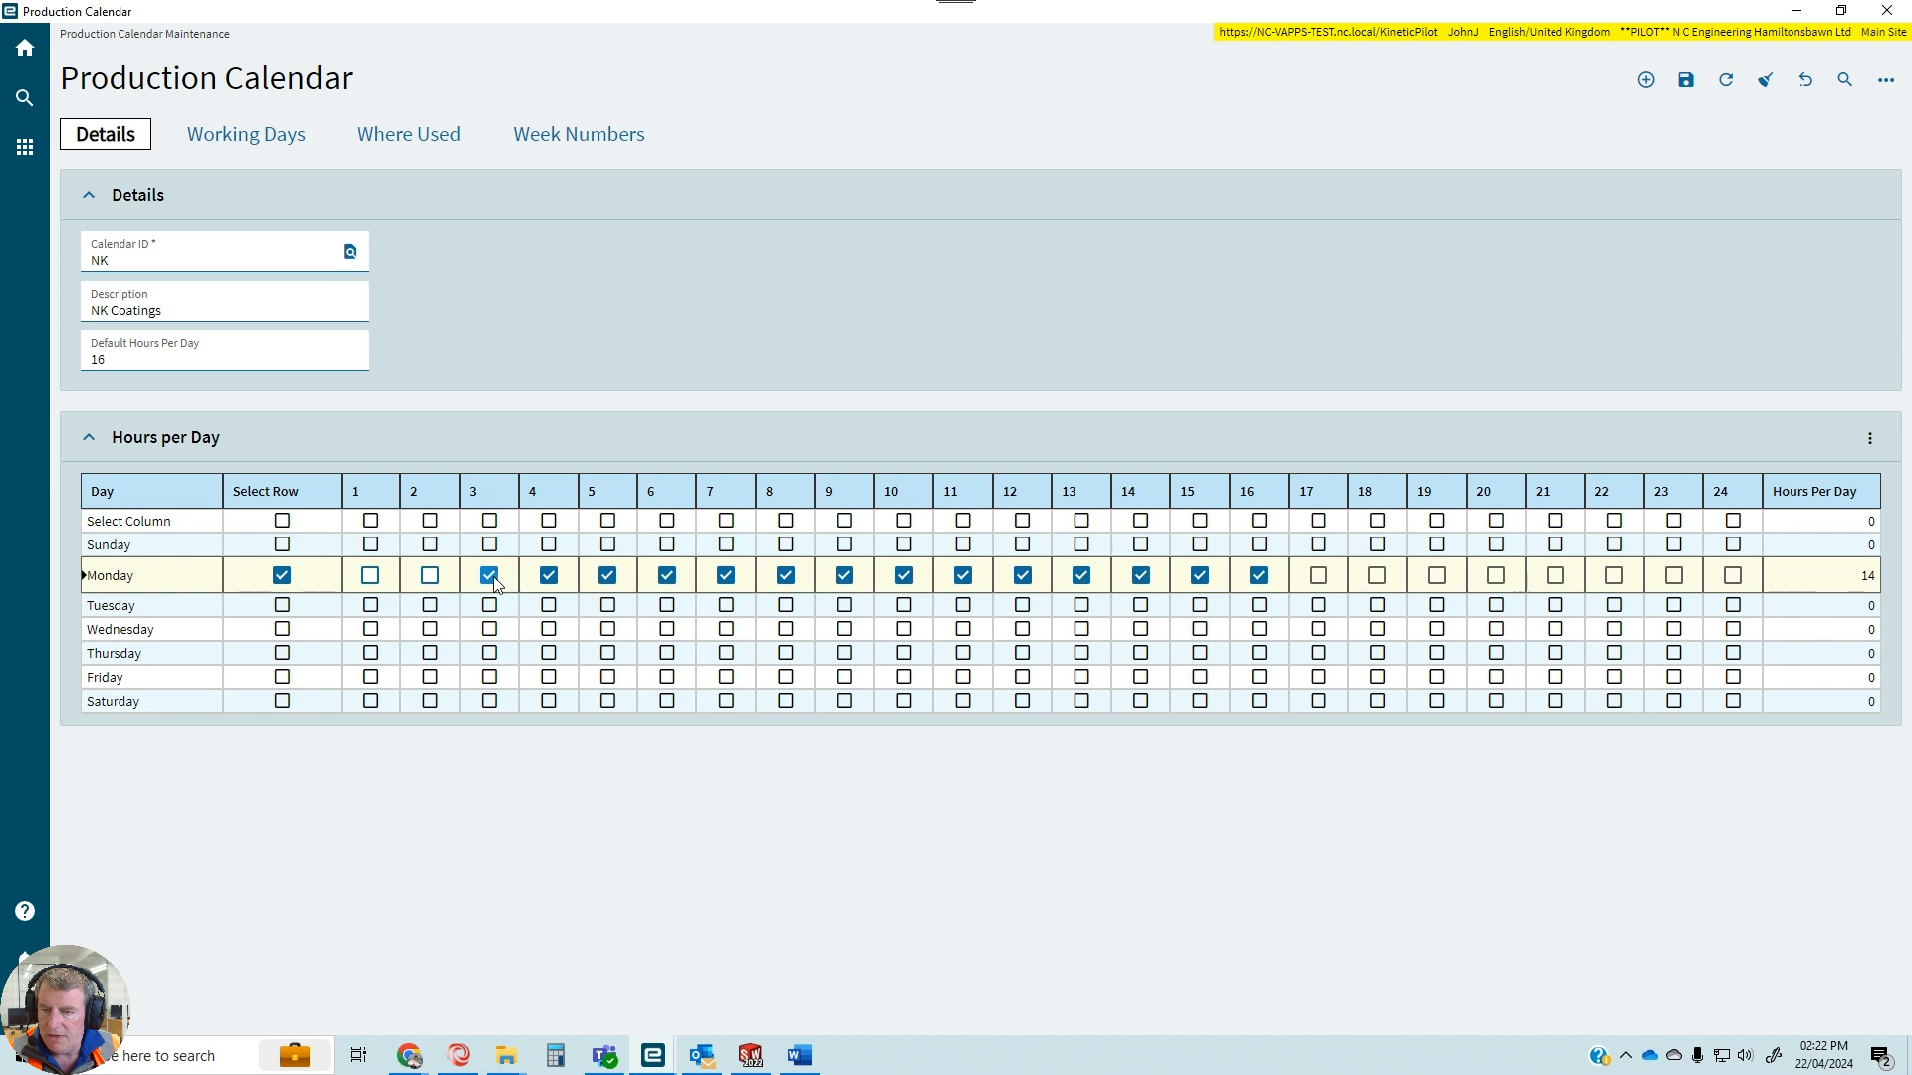
left_click(549, 576)
left_click(607, 576)
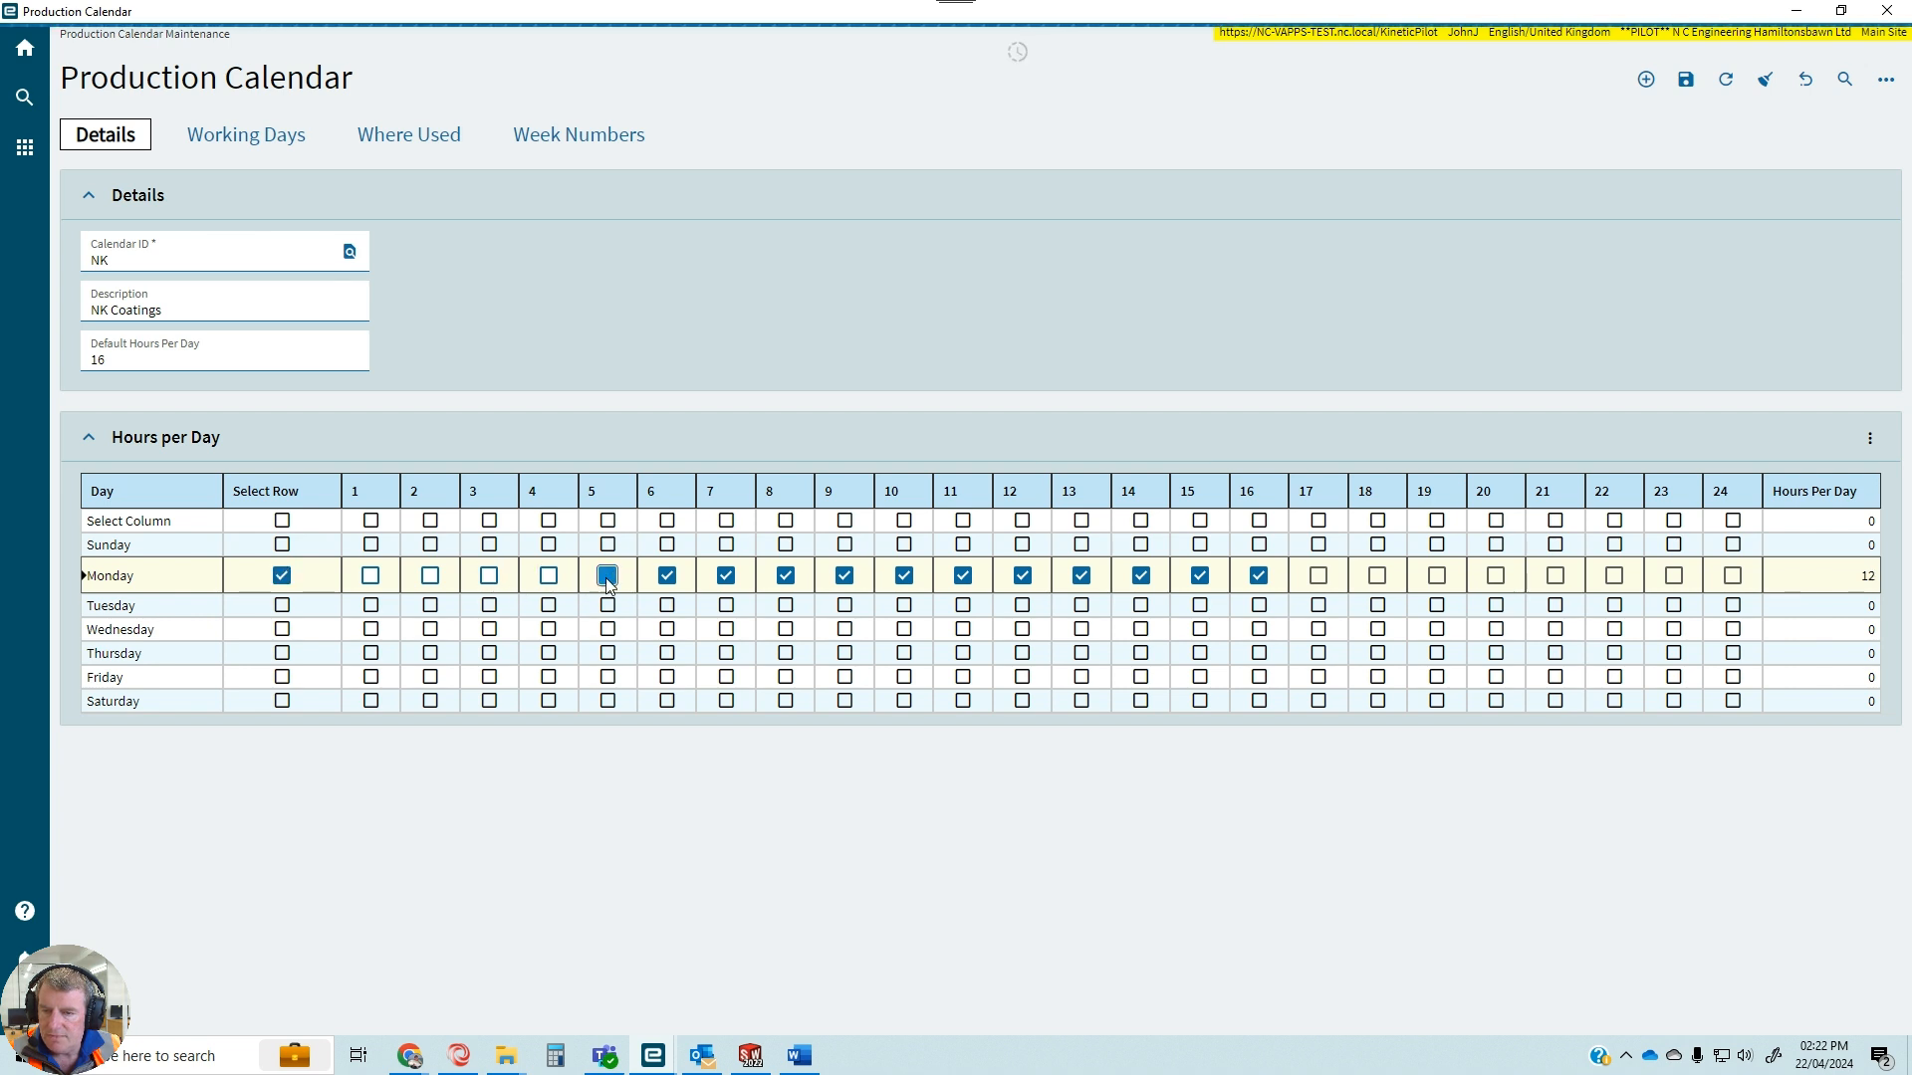
left_click(667, 576)
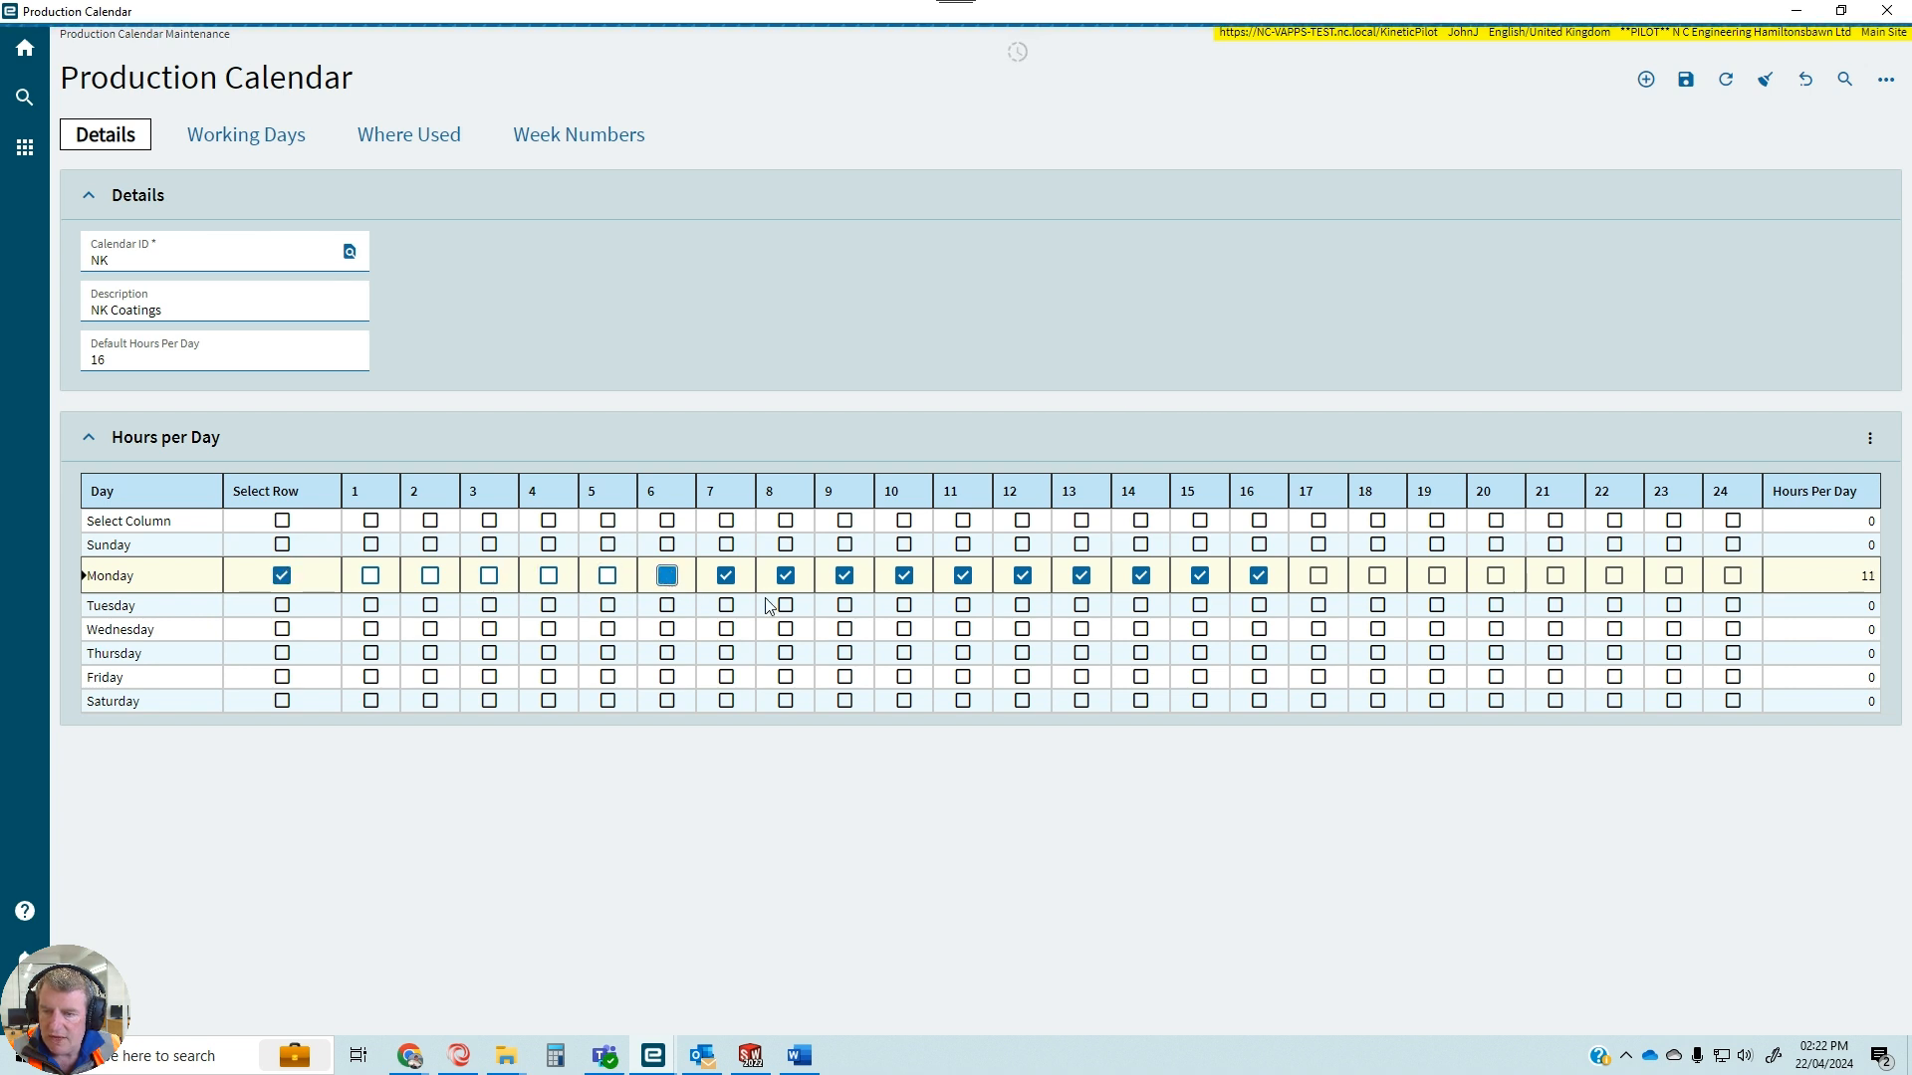
left_click(727, 576)
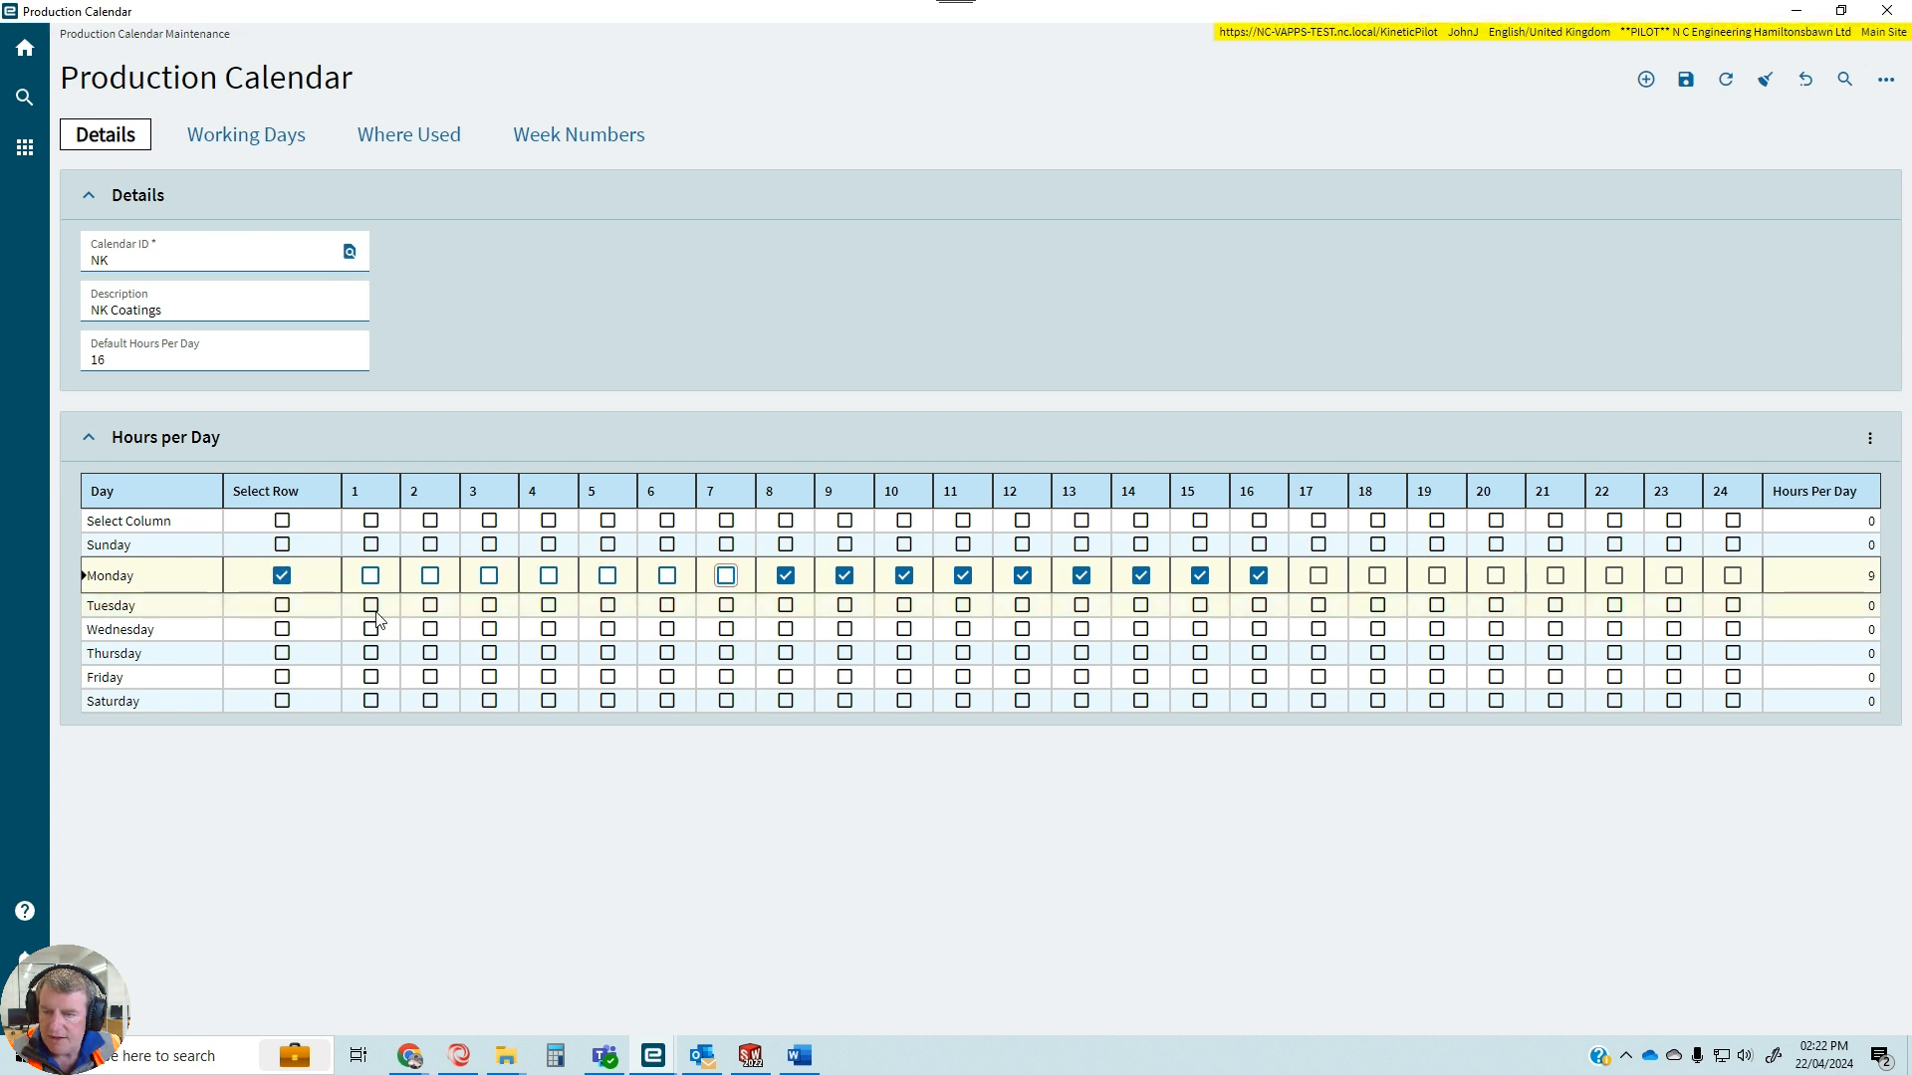
Set Tuesday's working hours in the NK calendar to hours 8 through 16.
left_click(316, 611)
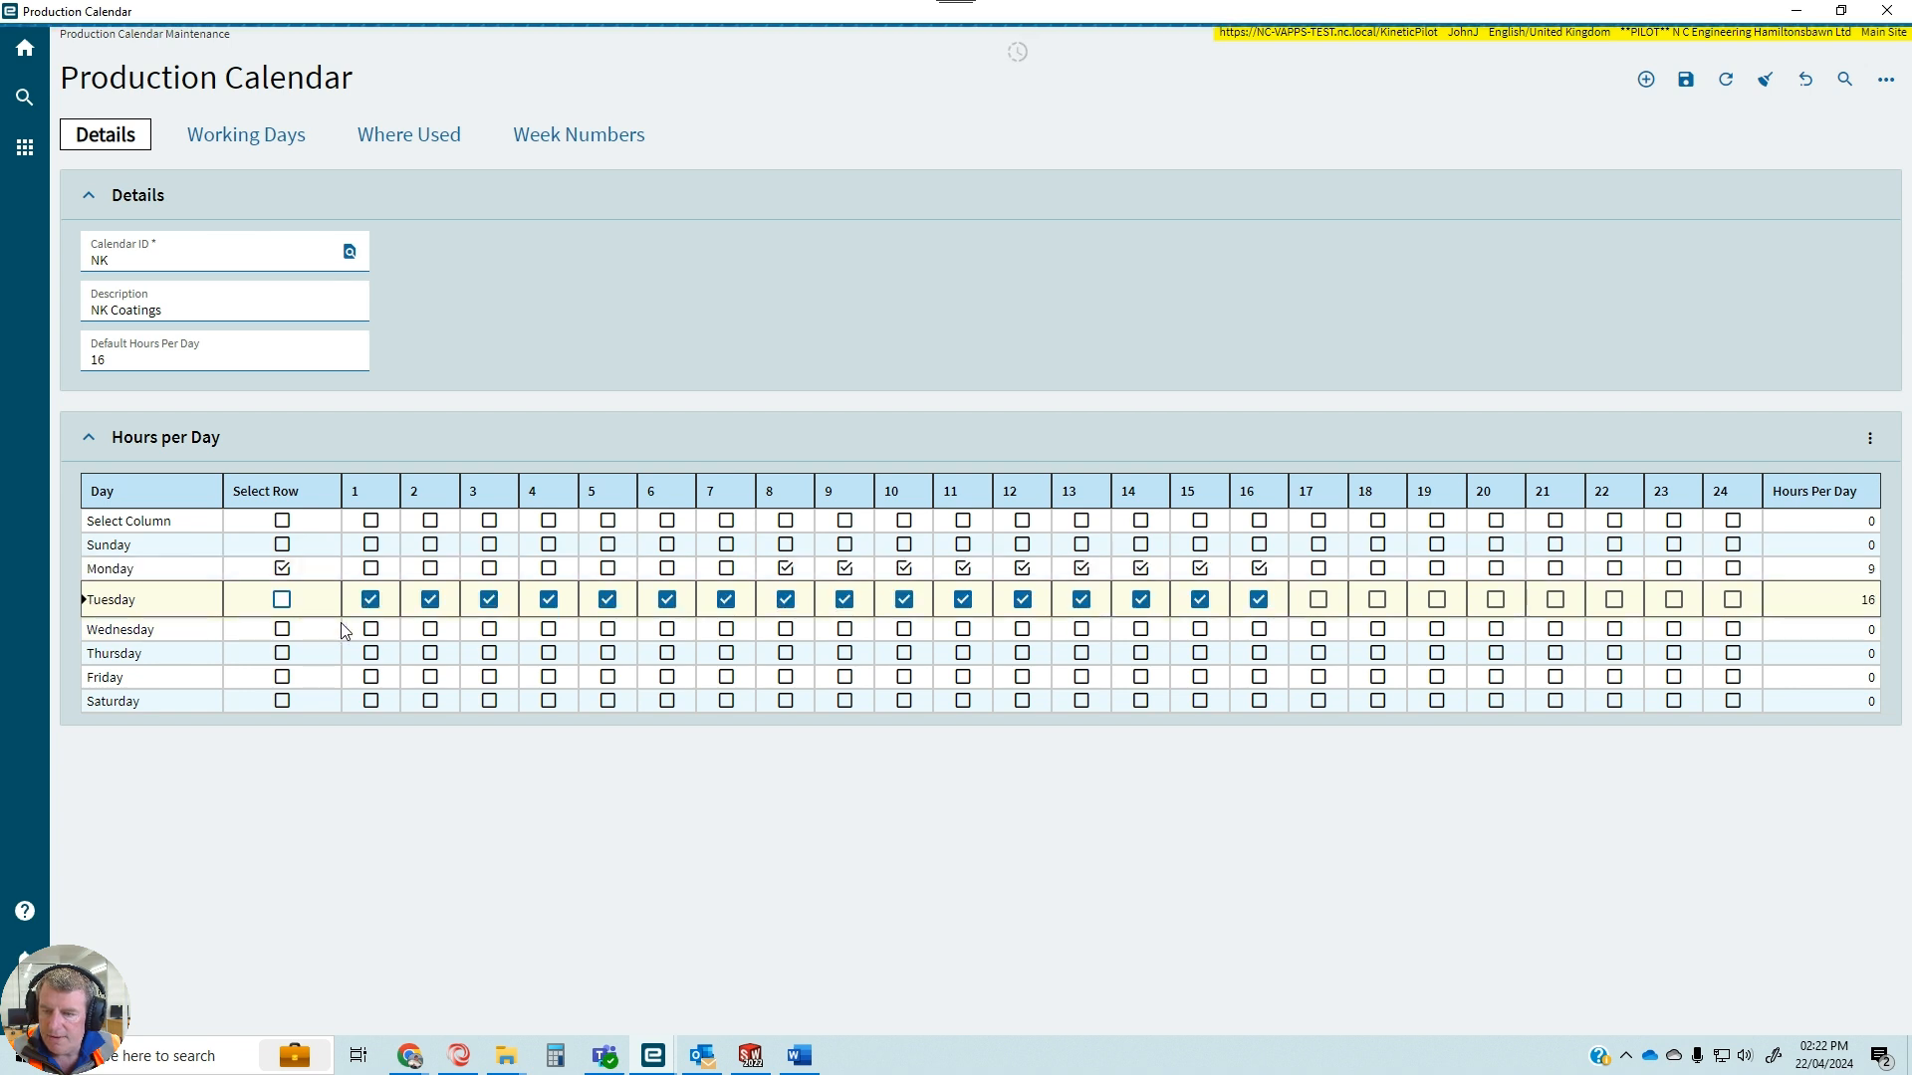
left_click(371, 599)
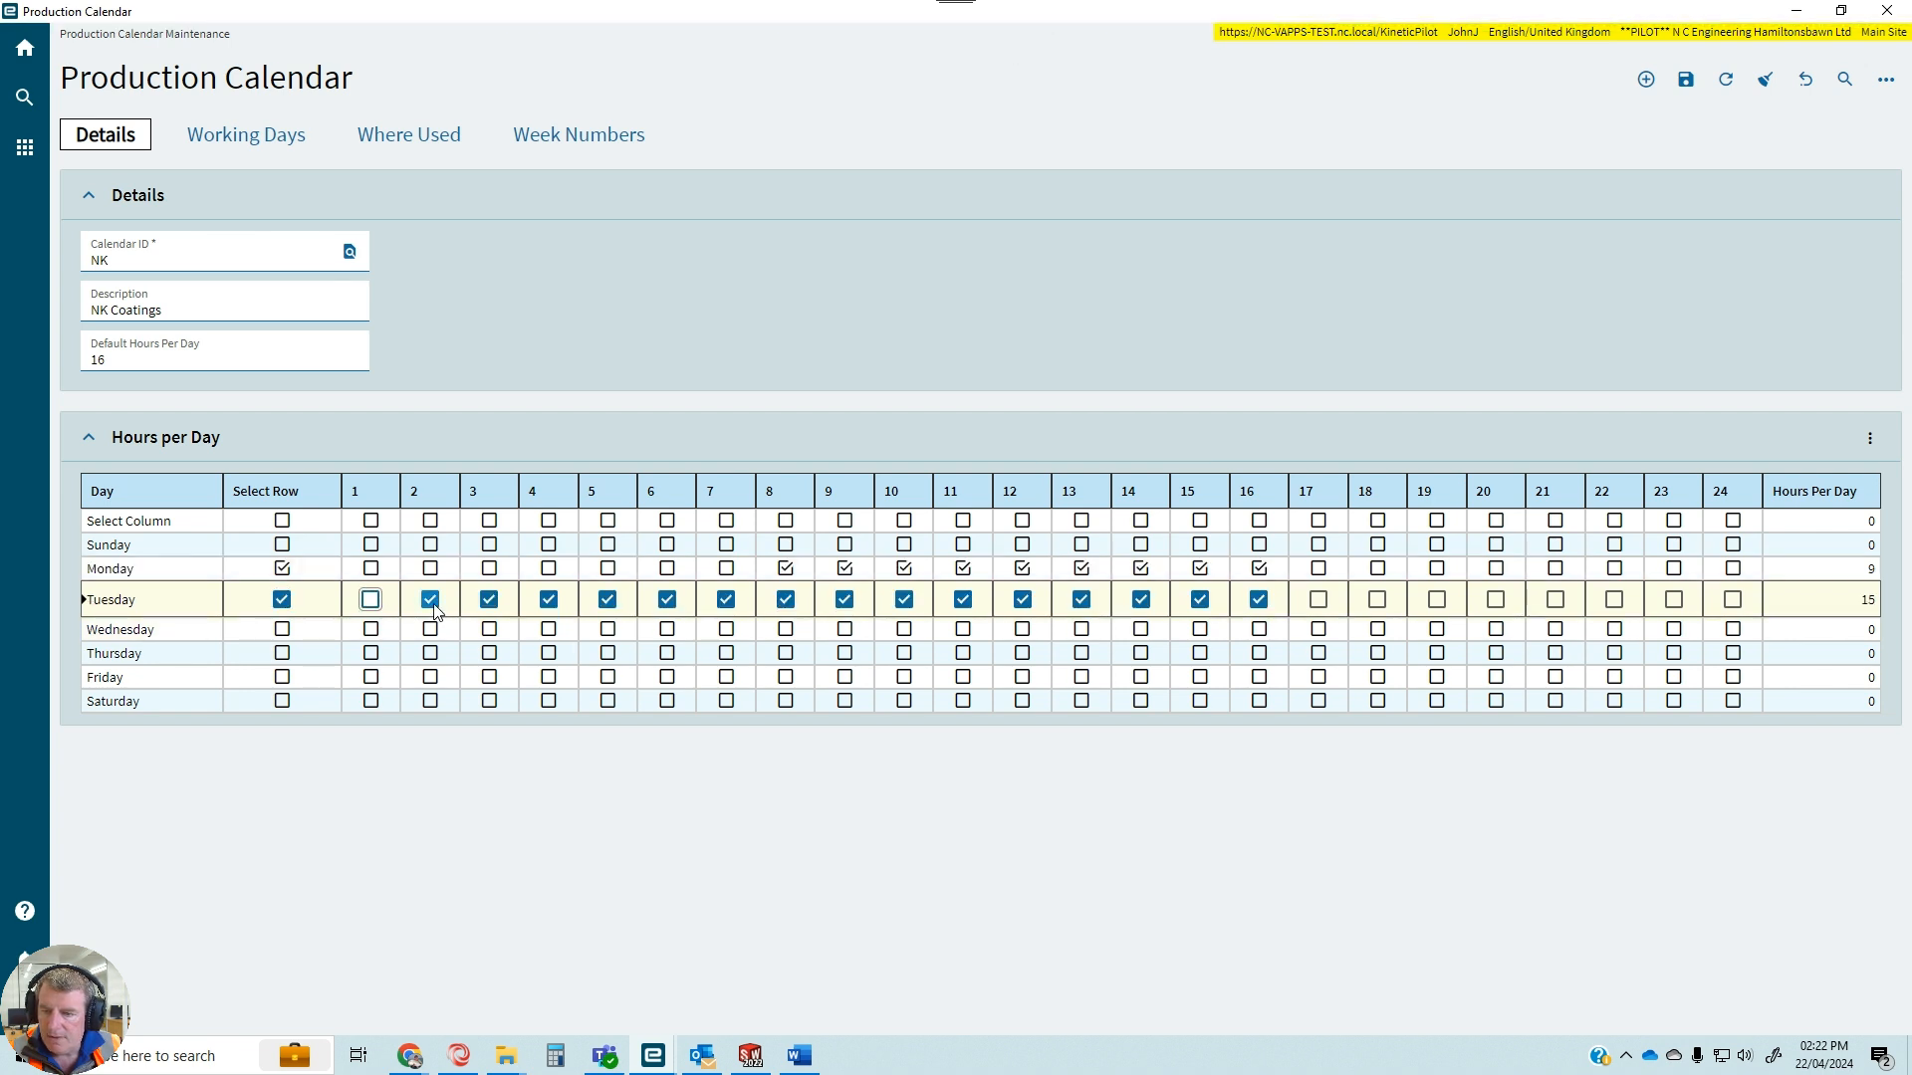
left_click(430, 599)
left_click(488, 599)
left_click(548, 600)
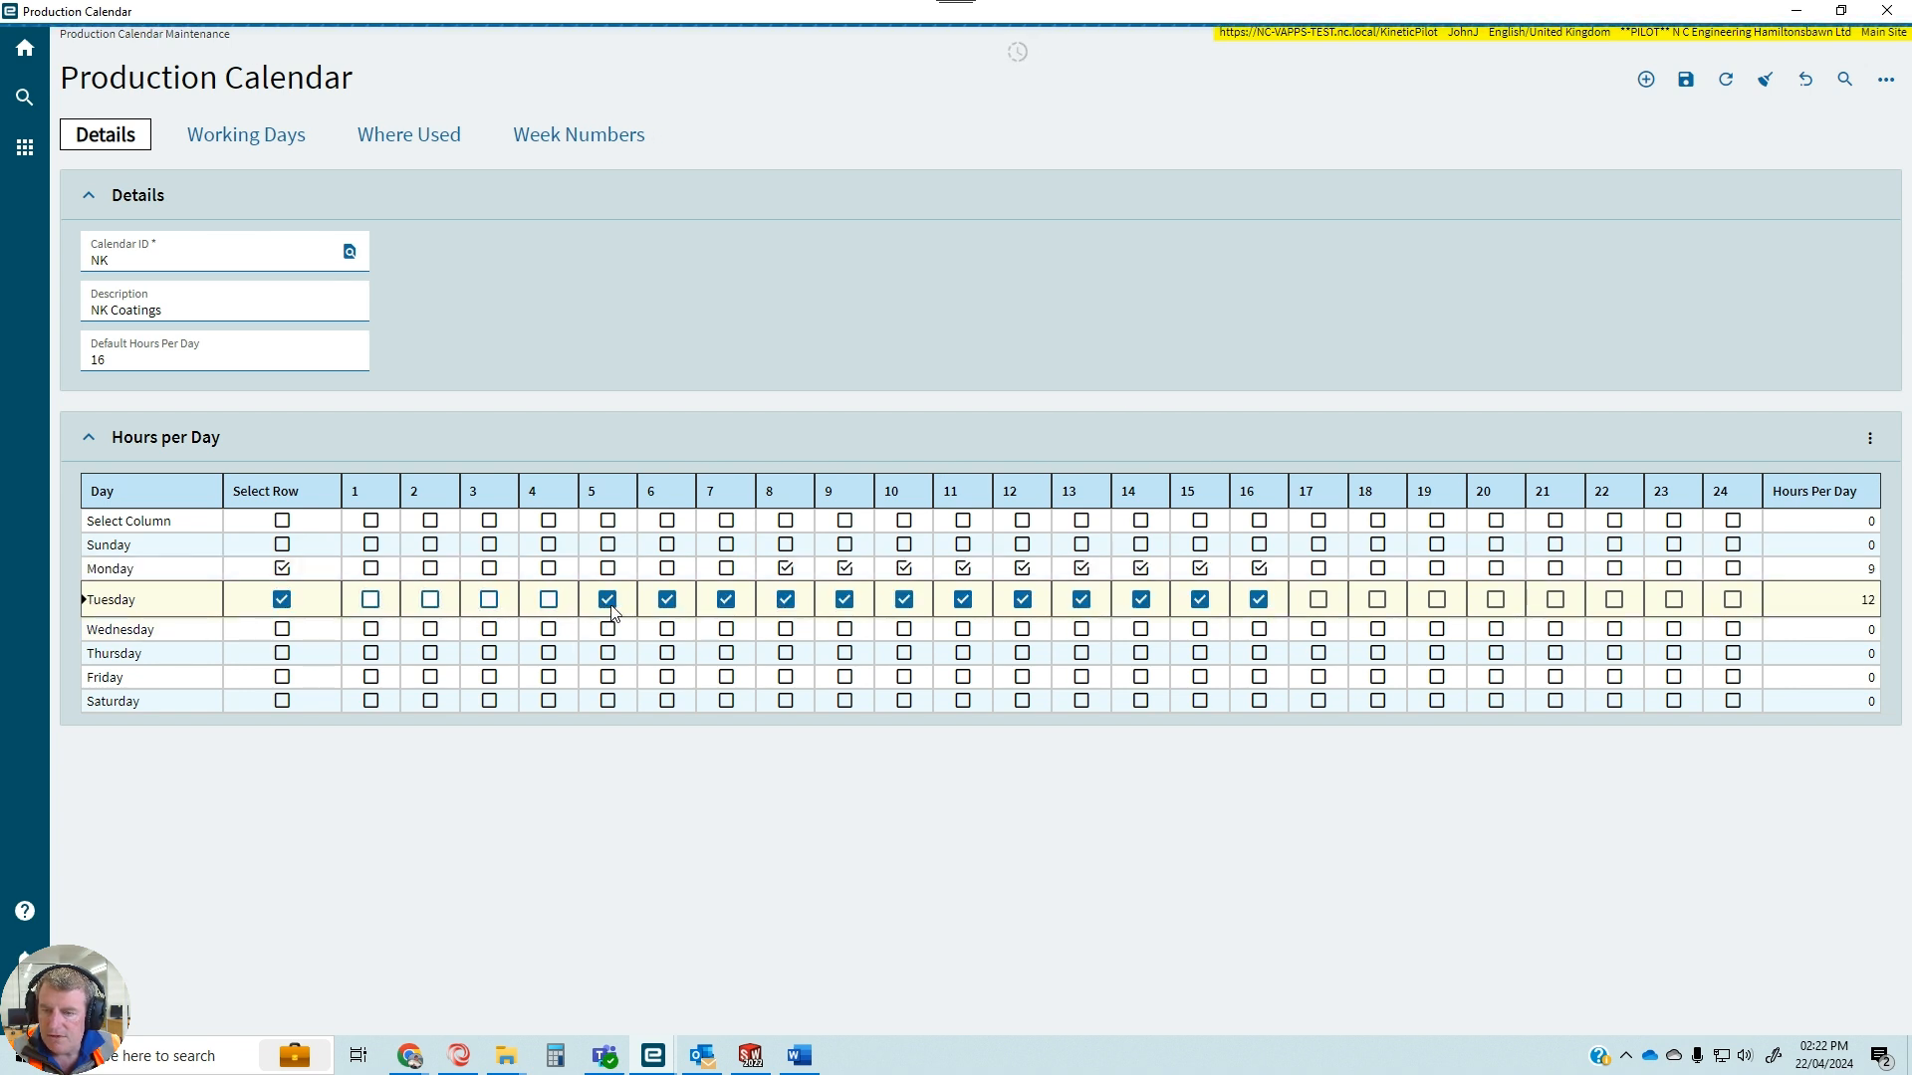
left_click(608, 600)
left_click(667, 600)
left_click(726, 599)
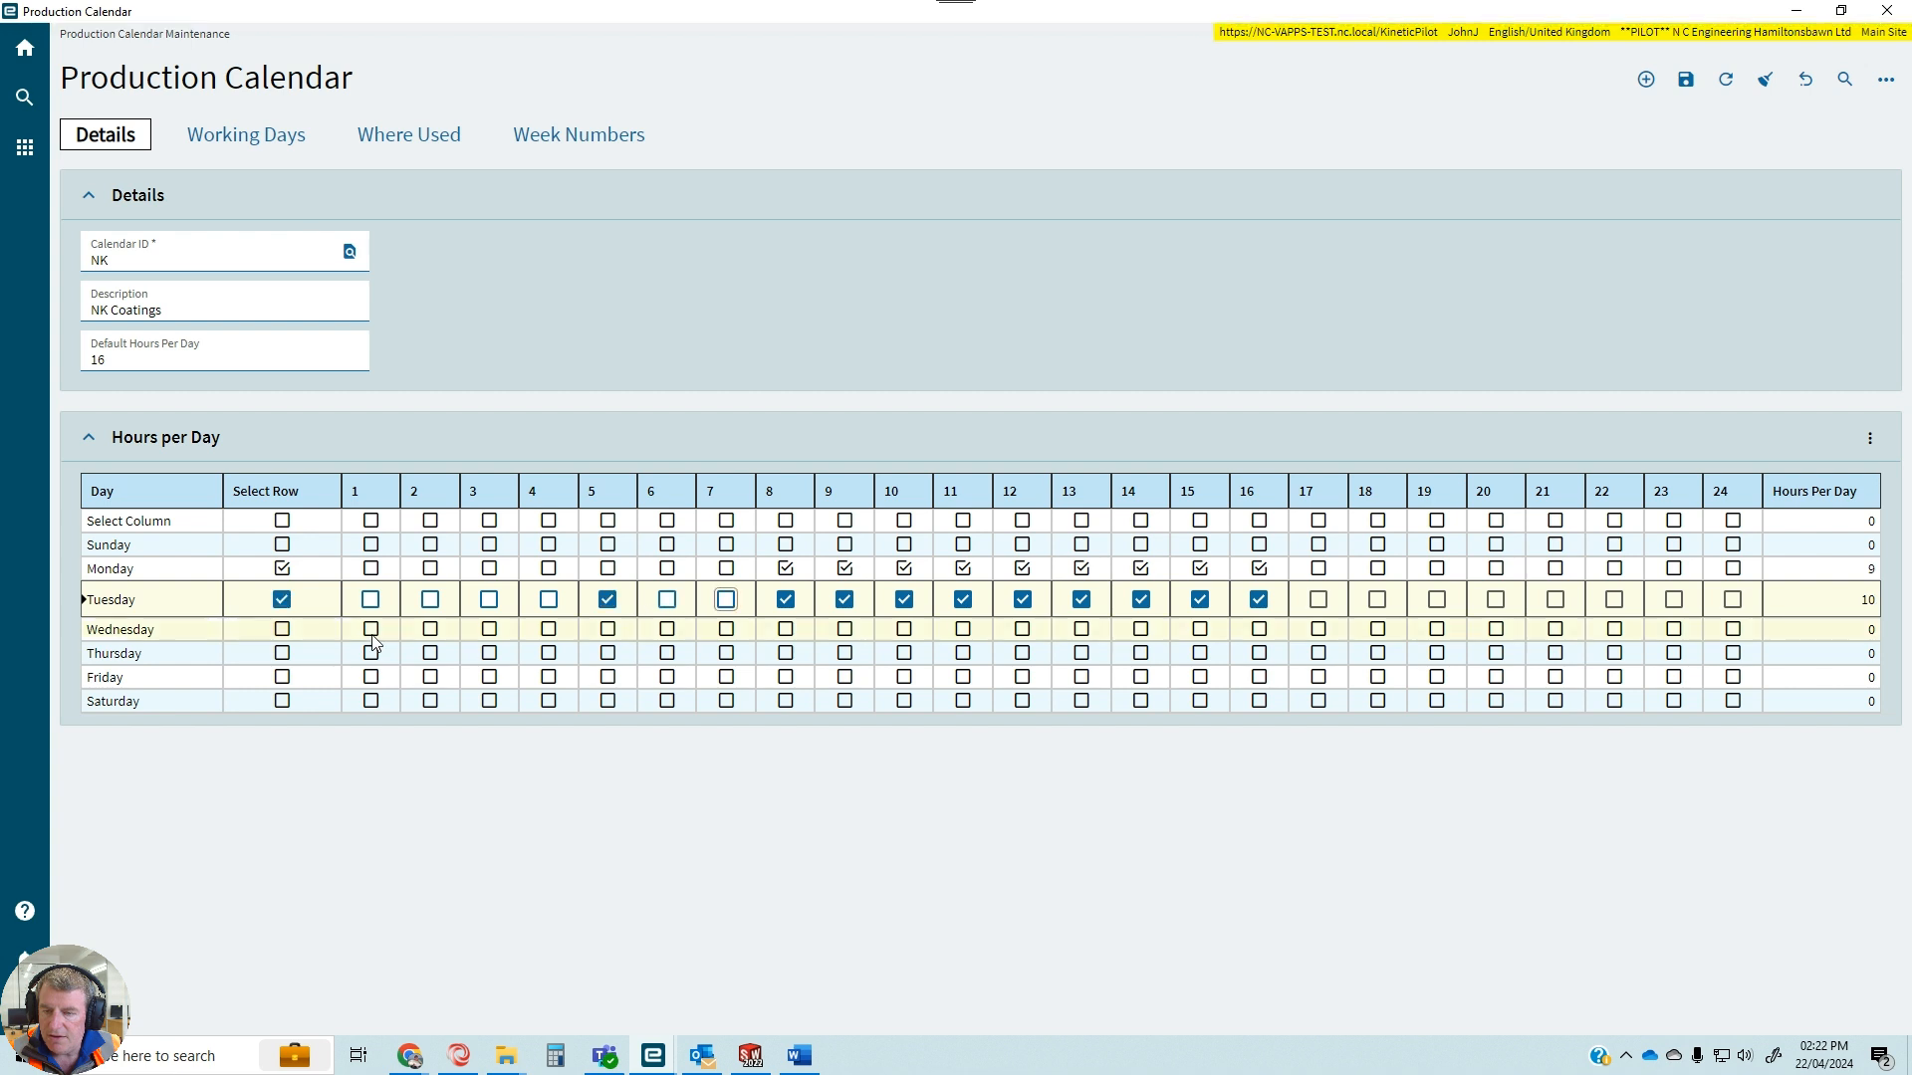
Set Wednesday's working hours in the NK calendar to hours 7 through 16.
left_click(281, 631)
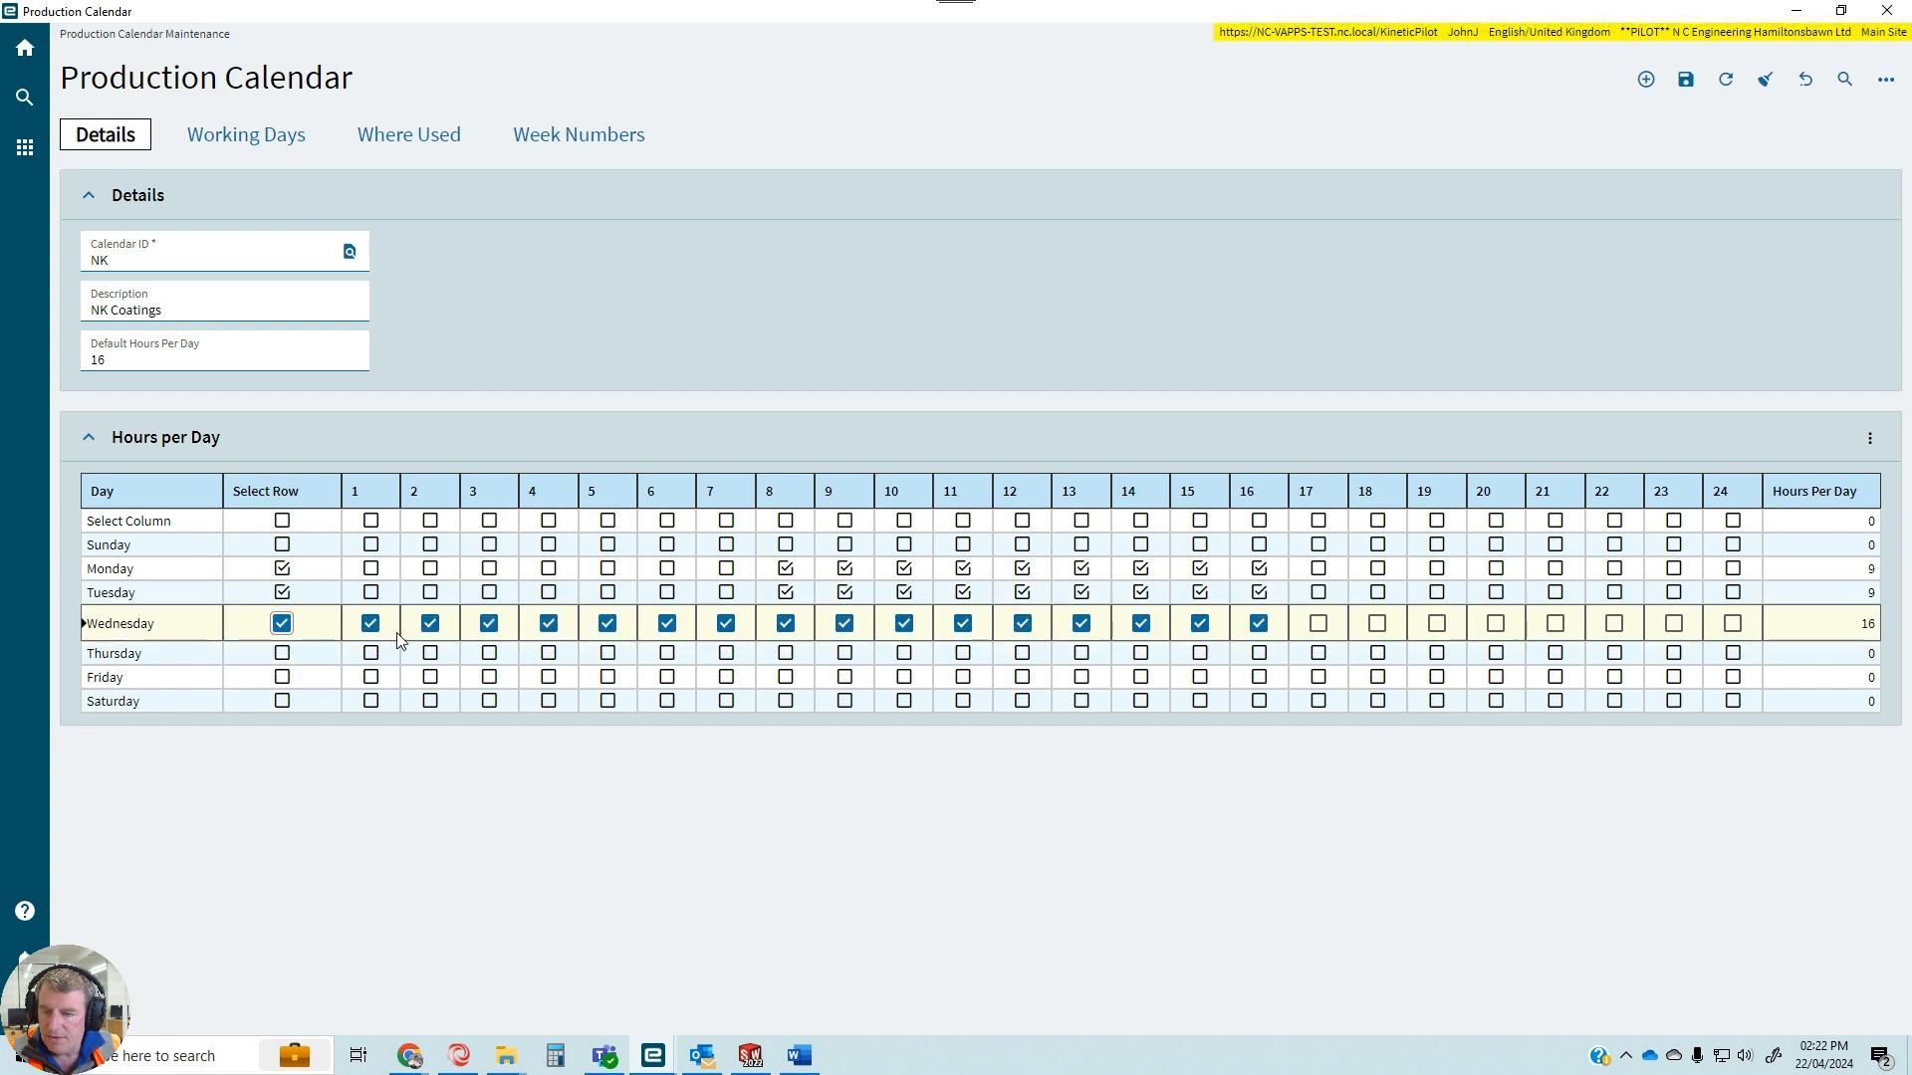
left_click(371, 623)
left_click(430, 623)
left_click(488, 623)
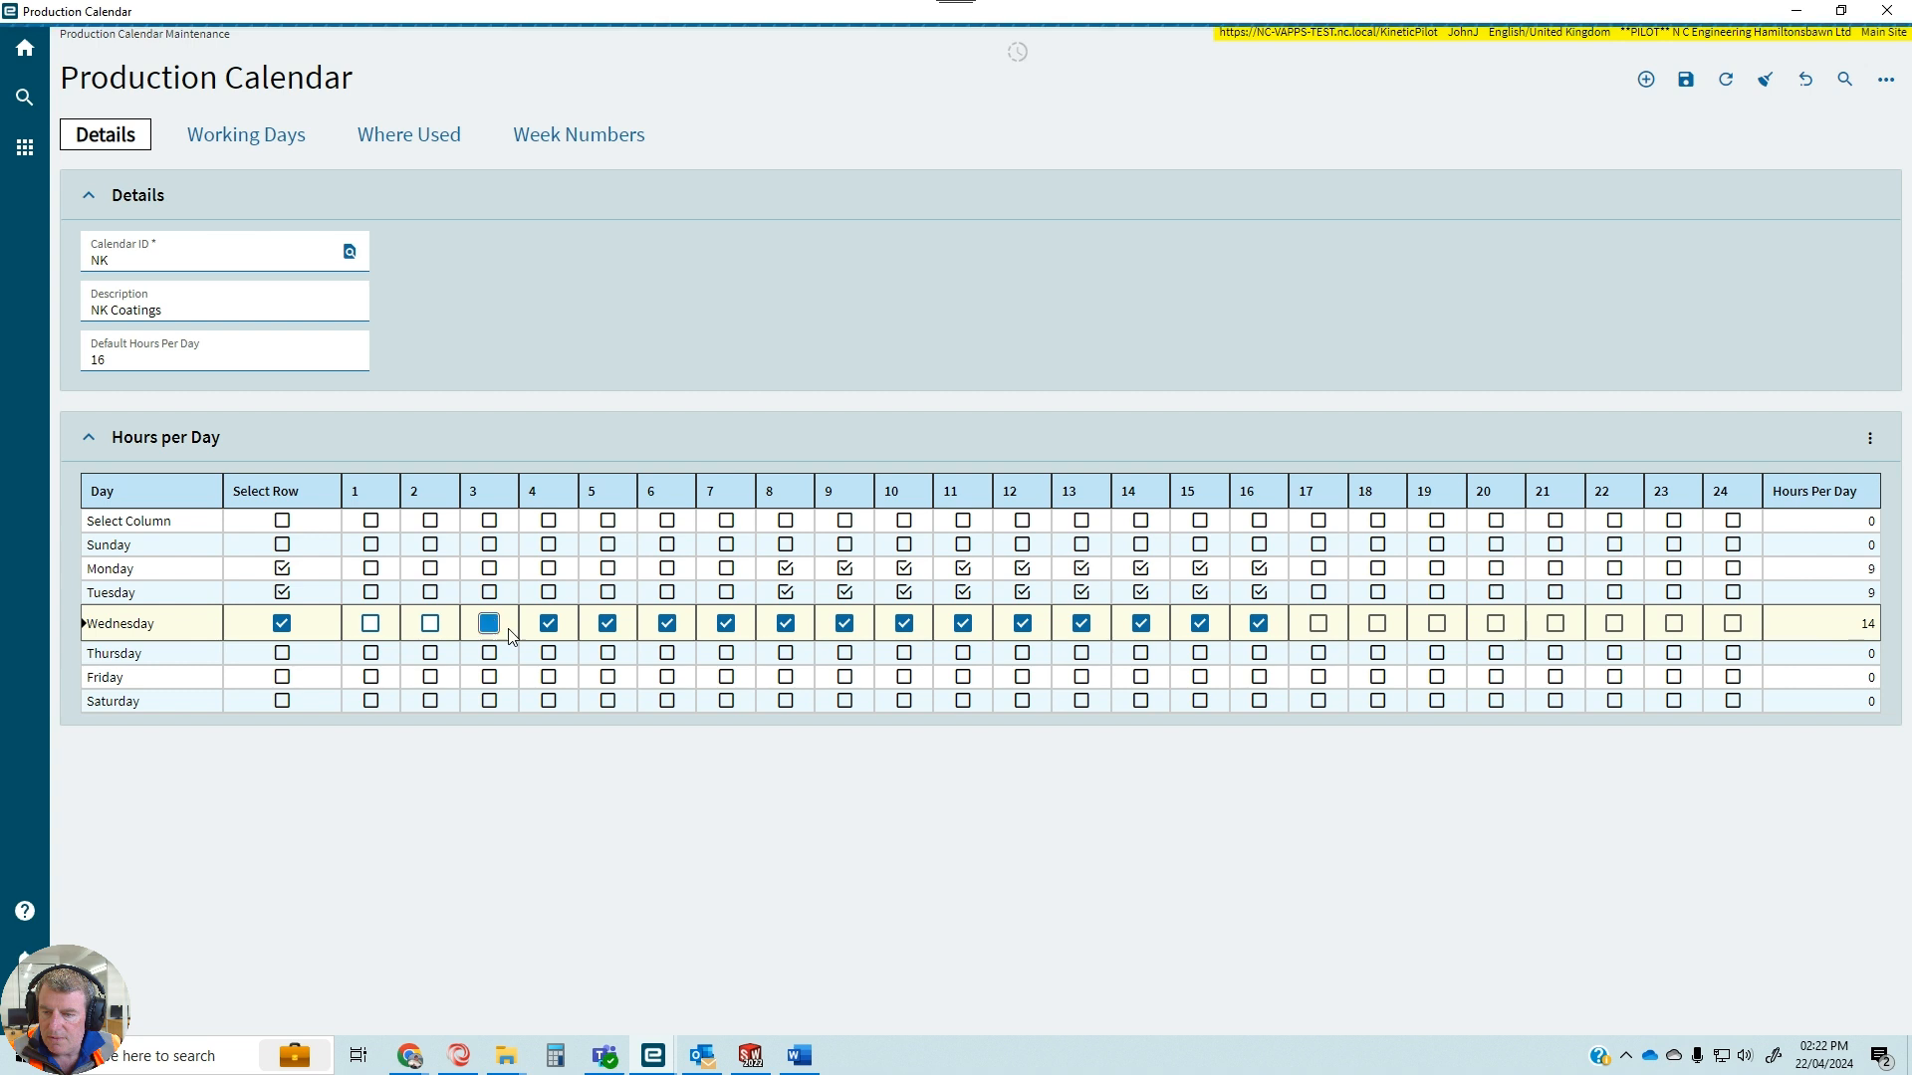
left_click(548, 624)
left_click(607, 624)
left_click(667, 626)
Set Thursday's working hours in the NK calendar to hours 7 through 16.
left_click(283, 654)
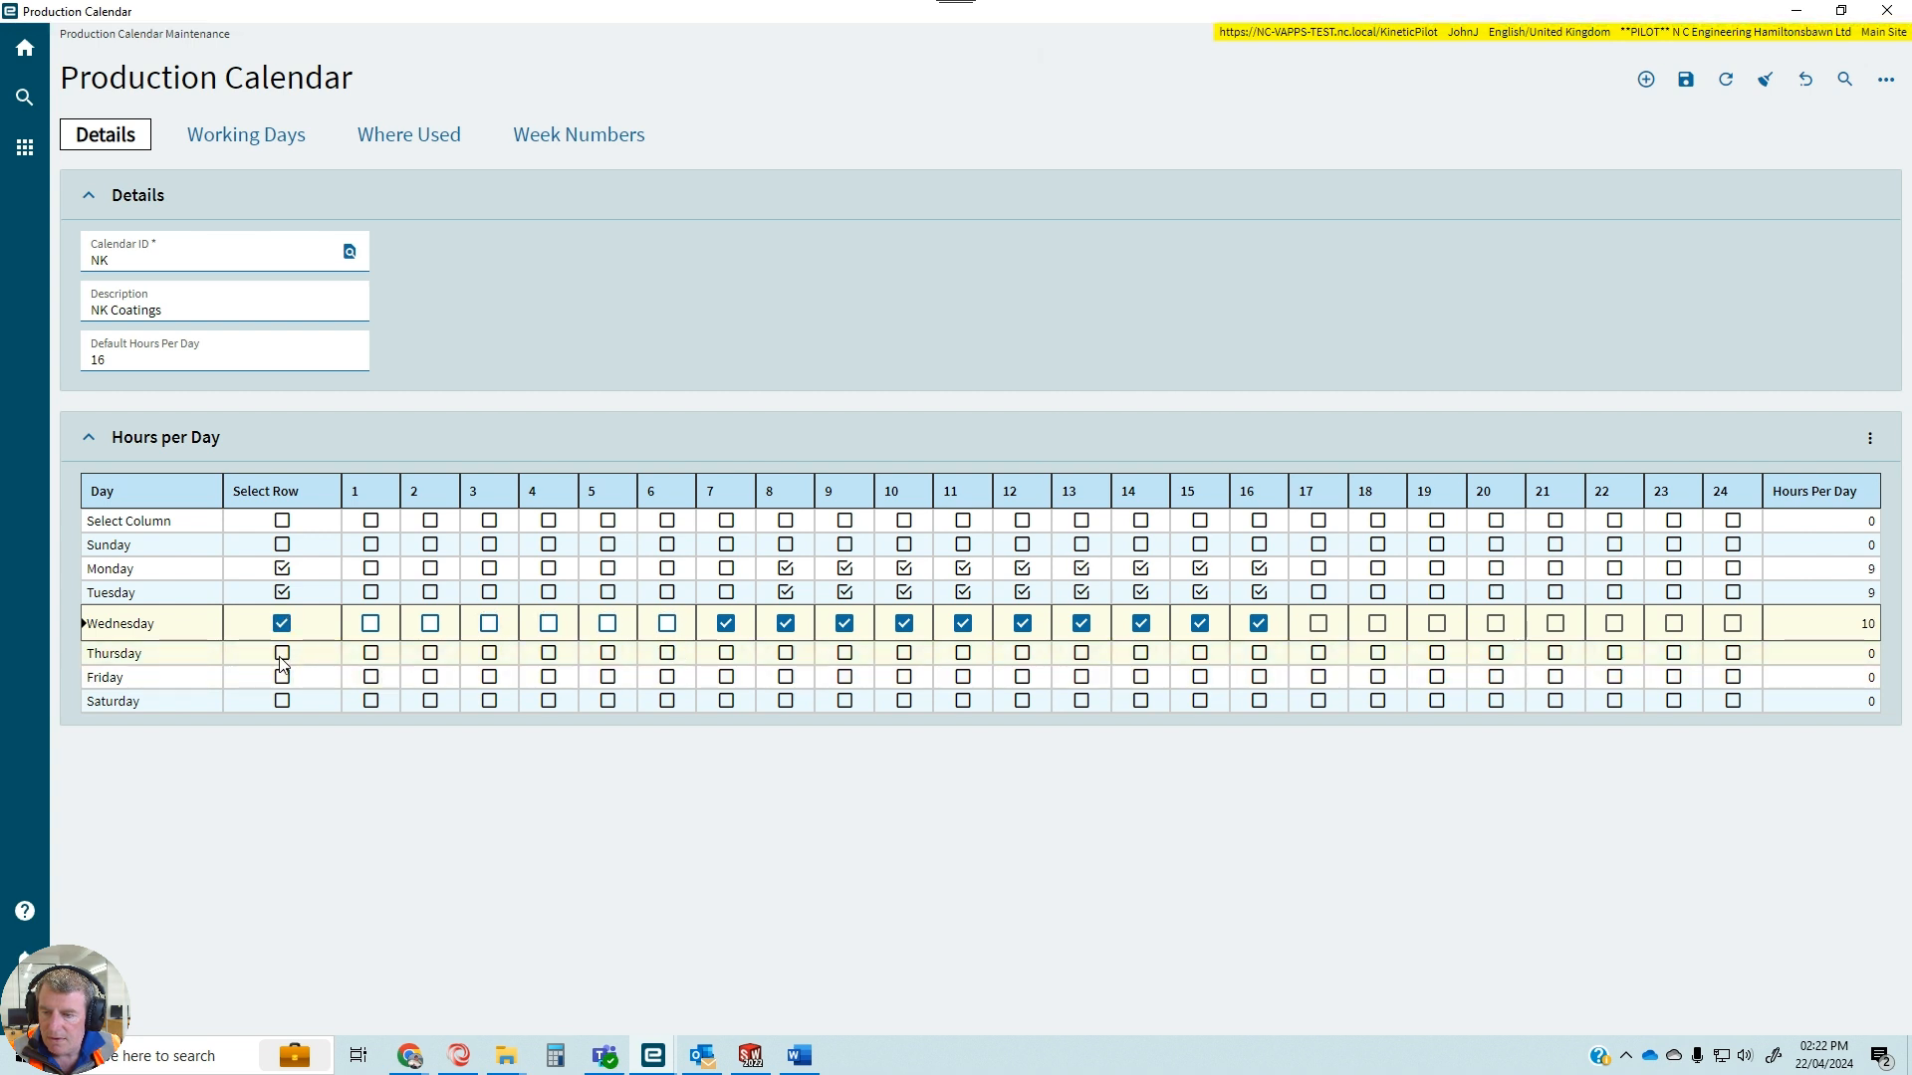
left_click(371, 649)
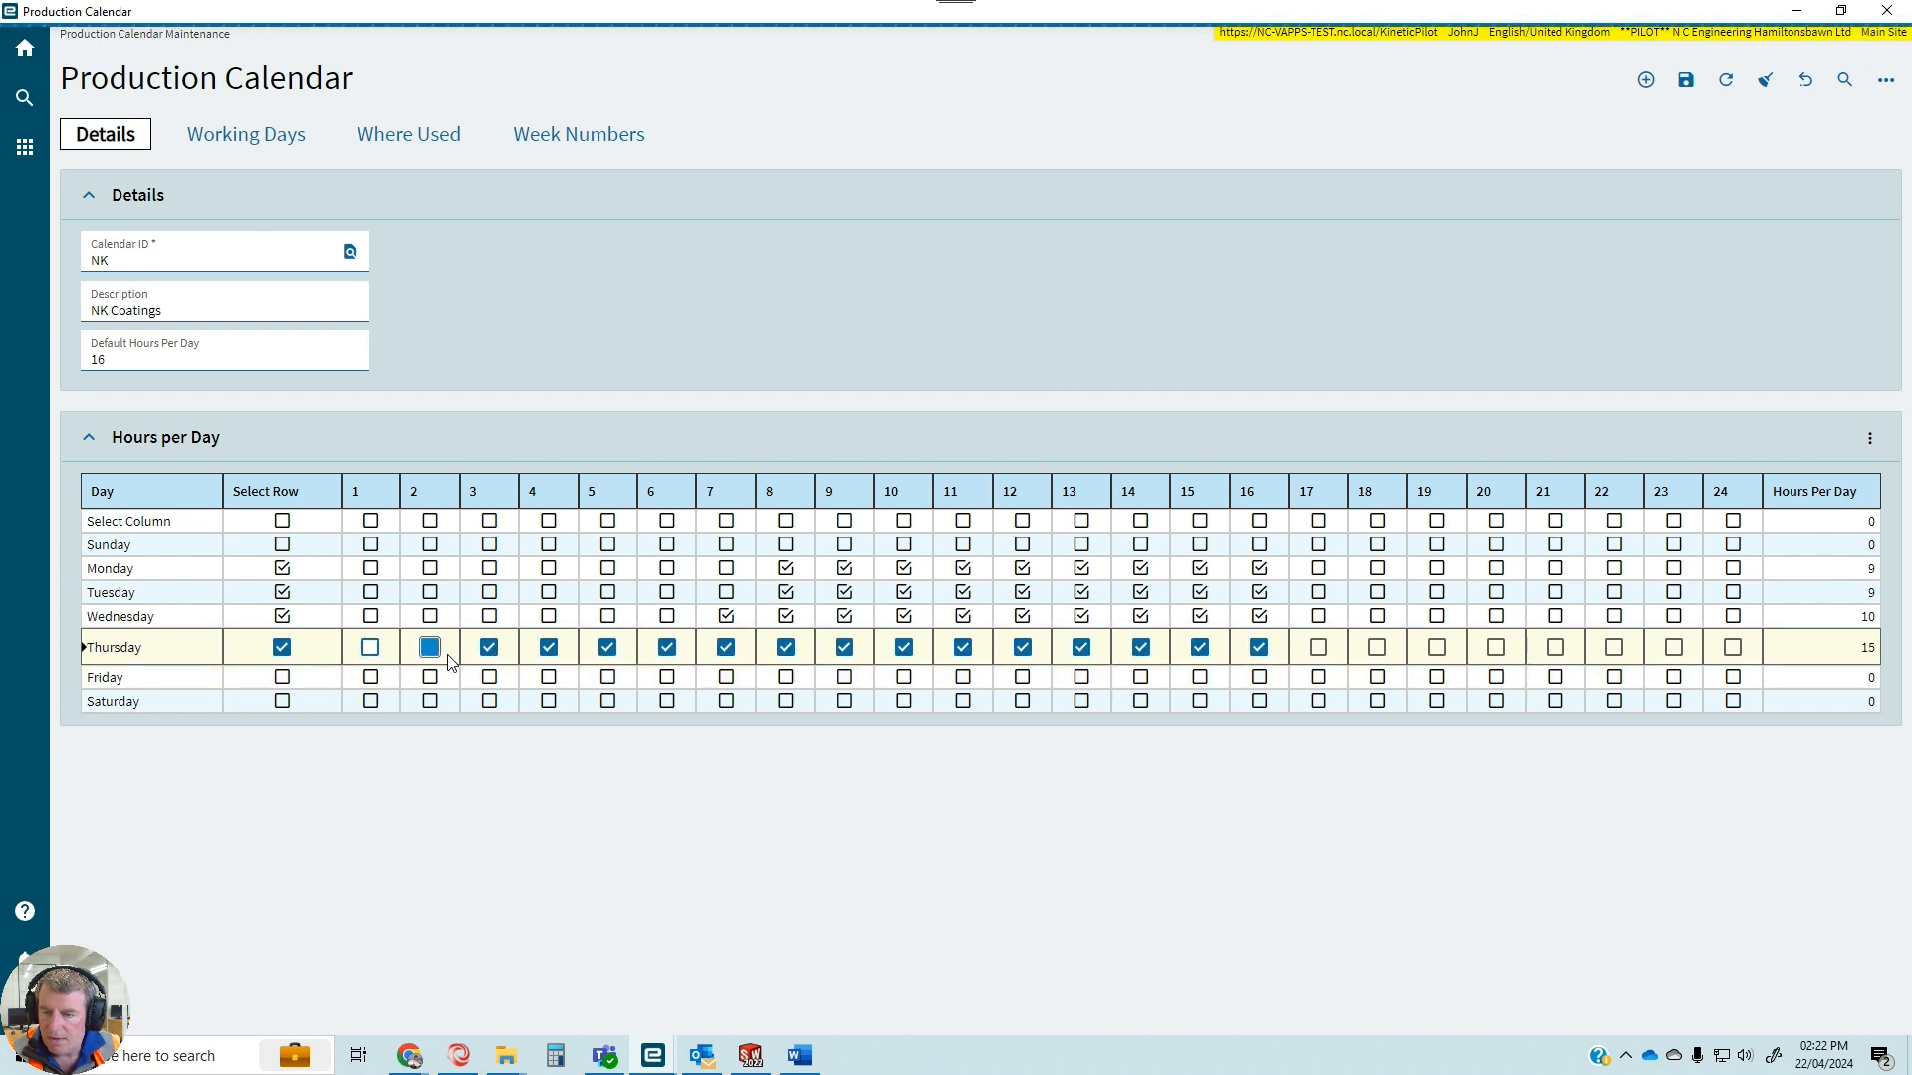
left_click(430, 648)
left_click(489, 648)
left_click(549, 655)
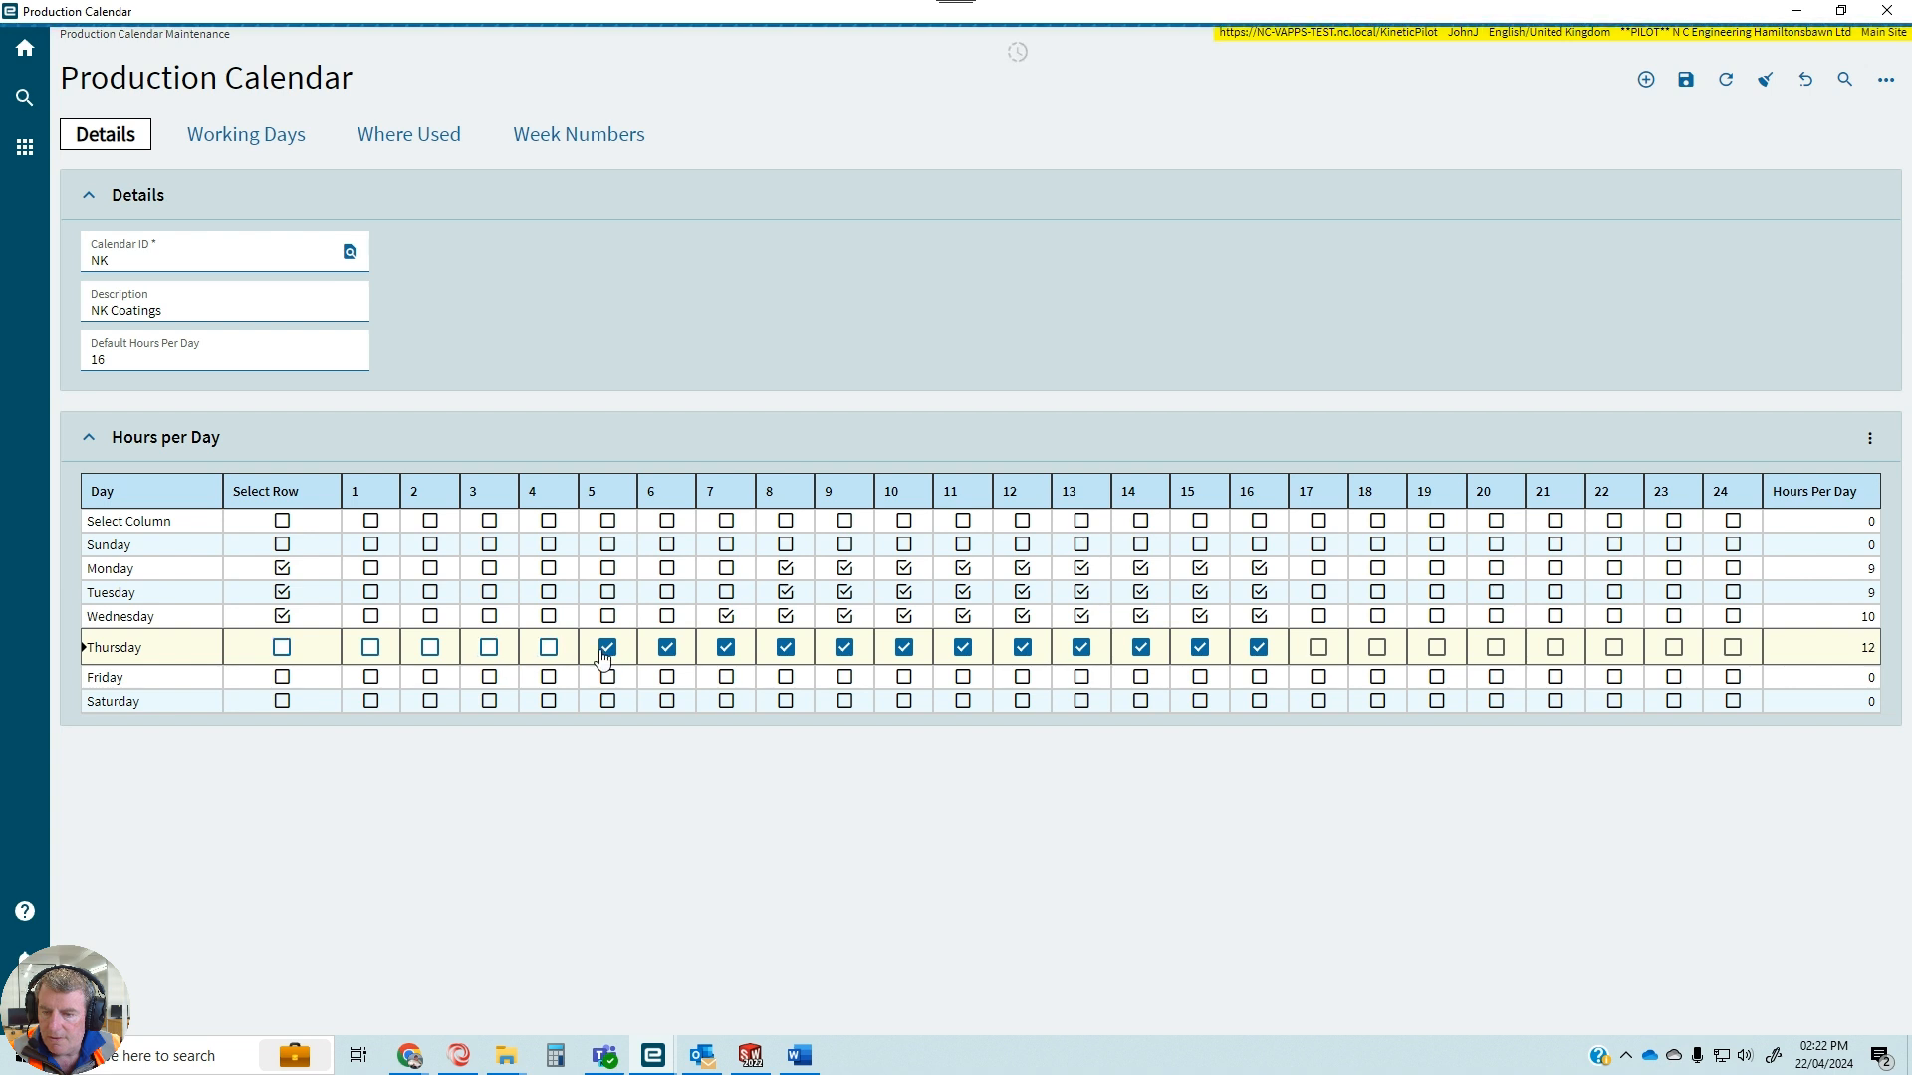
left_click(665, 654)
left_click(609, 657)
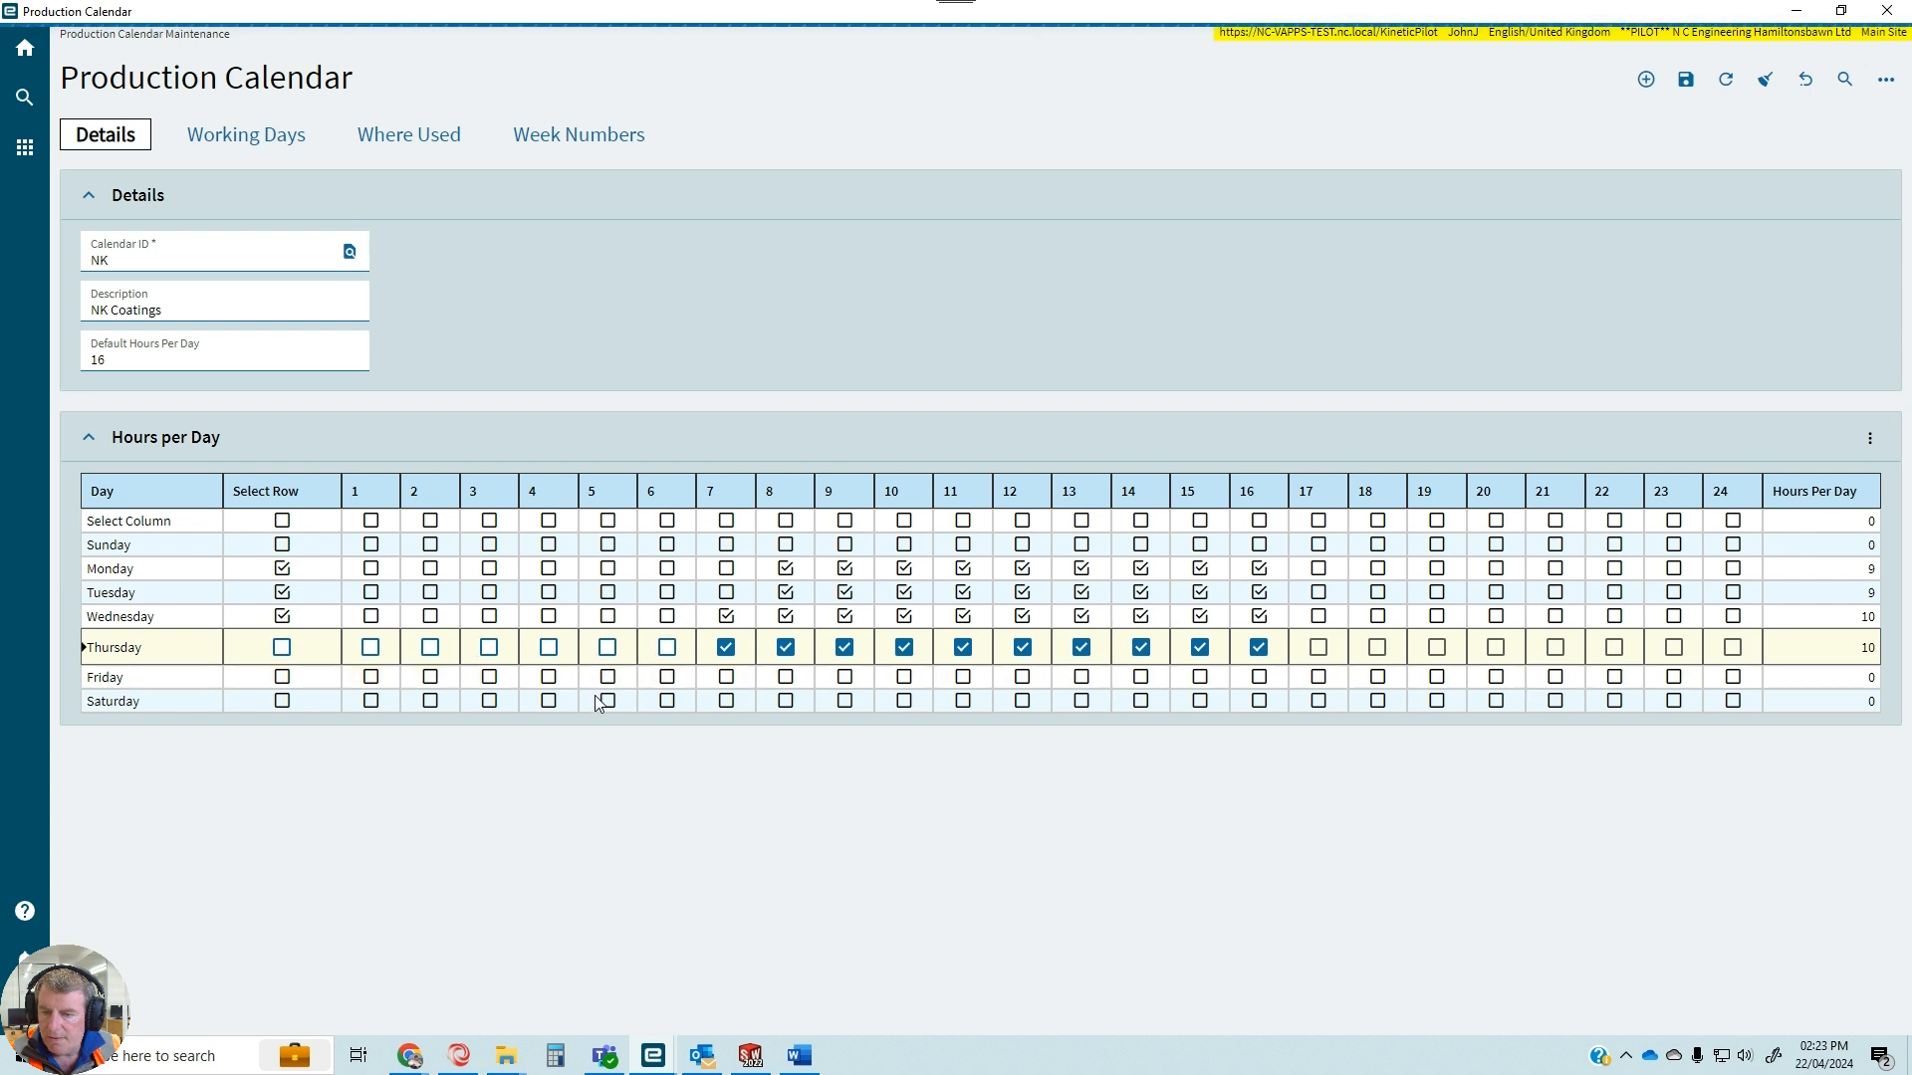
Set Friday's working hours in the NK calendar to hours 7 through 12 and save the calendar.
left_click(283, 678)
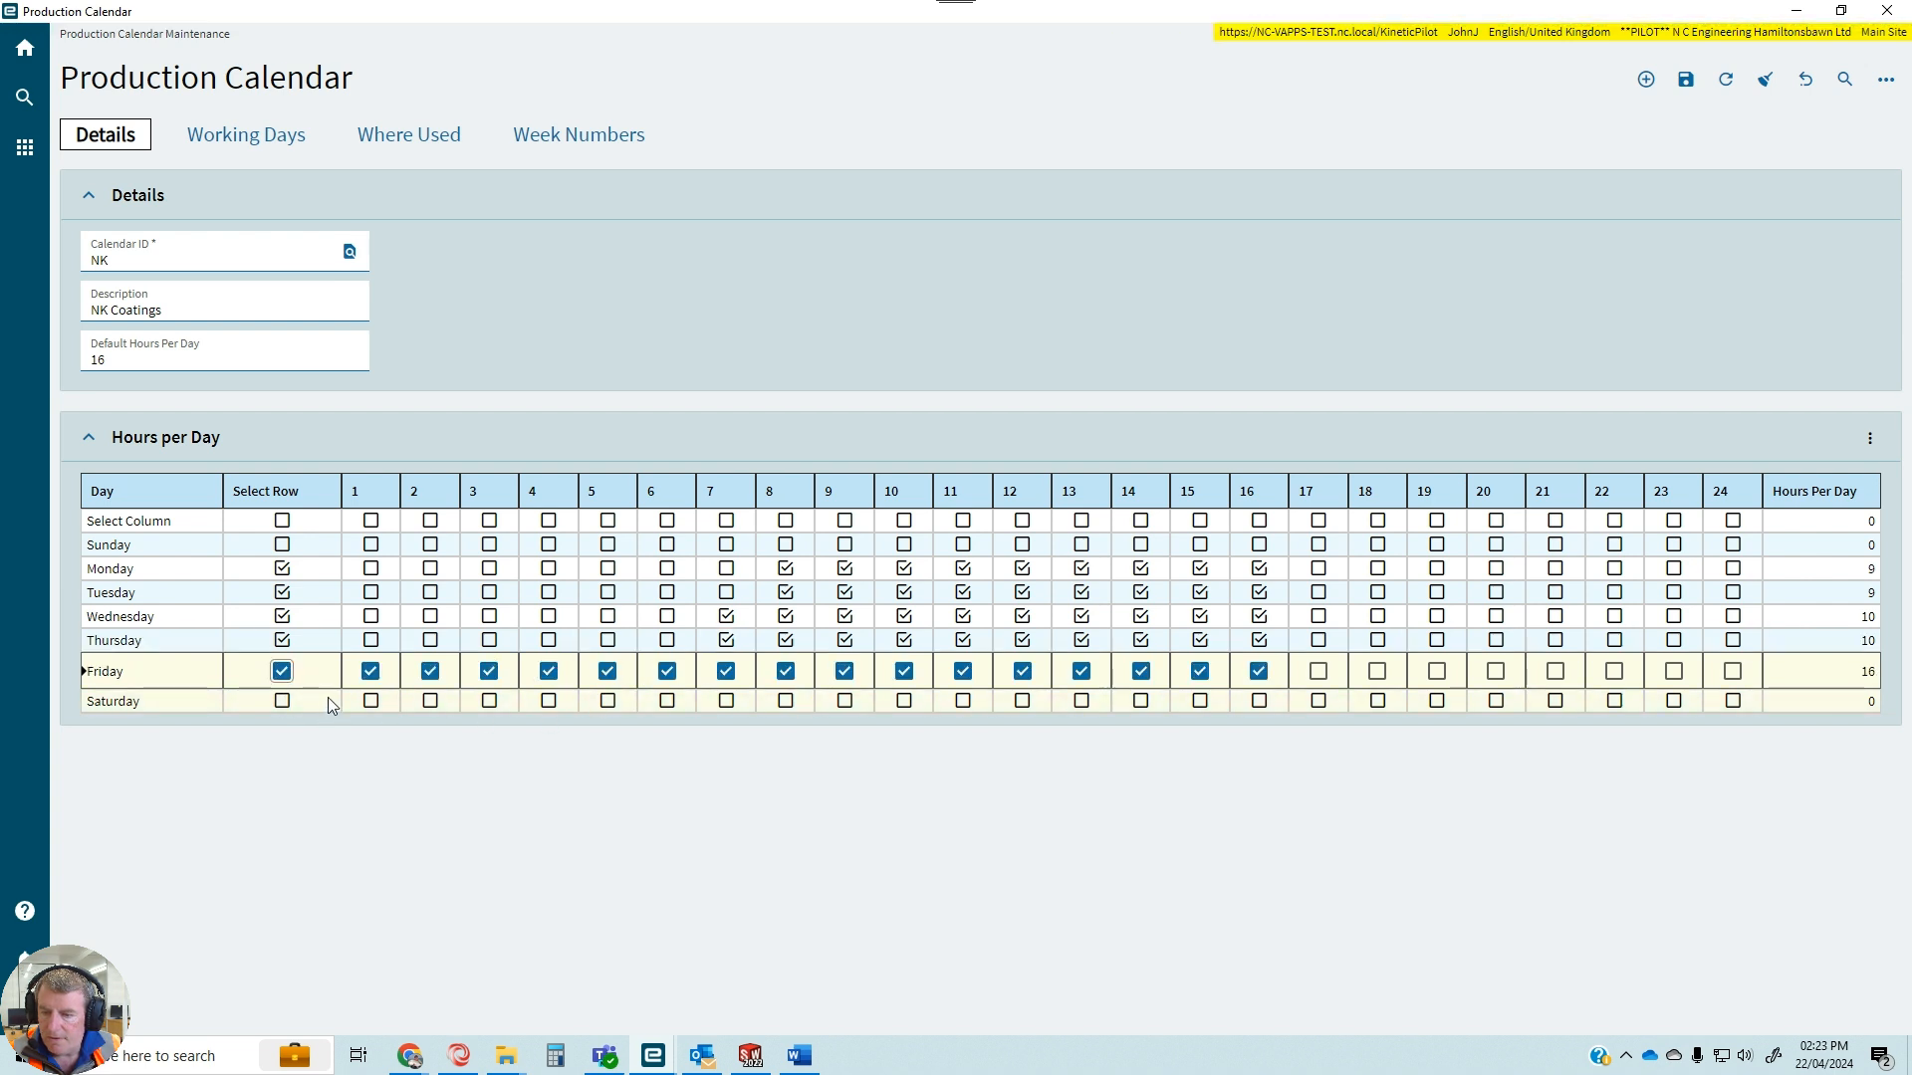
left_click(371, 672)
left_click(430, 672)
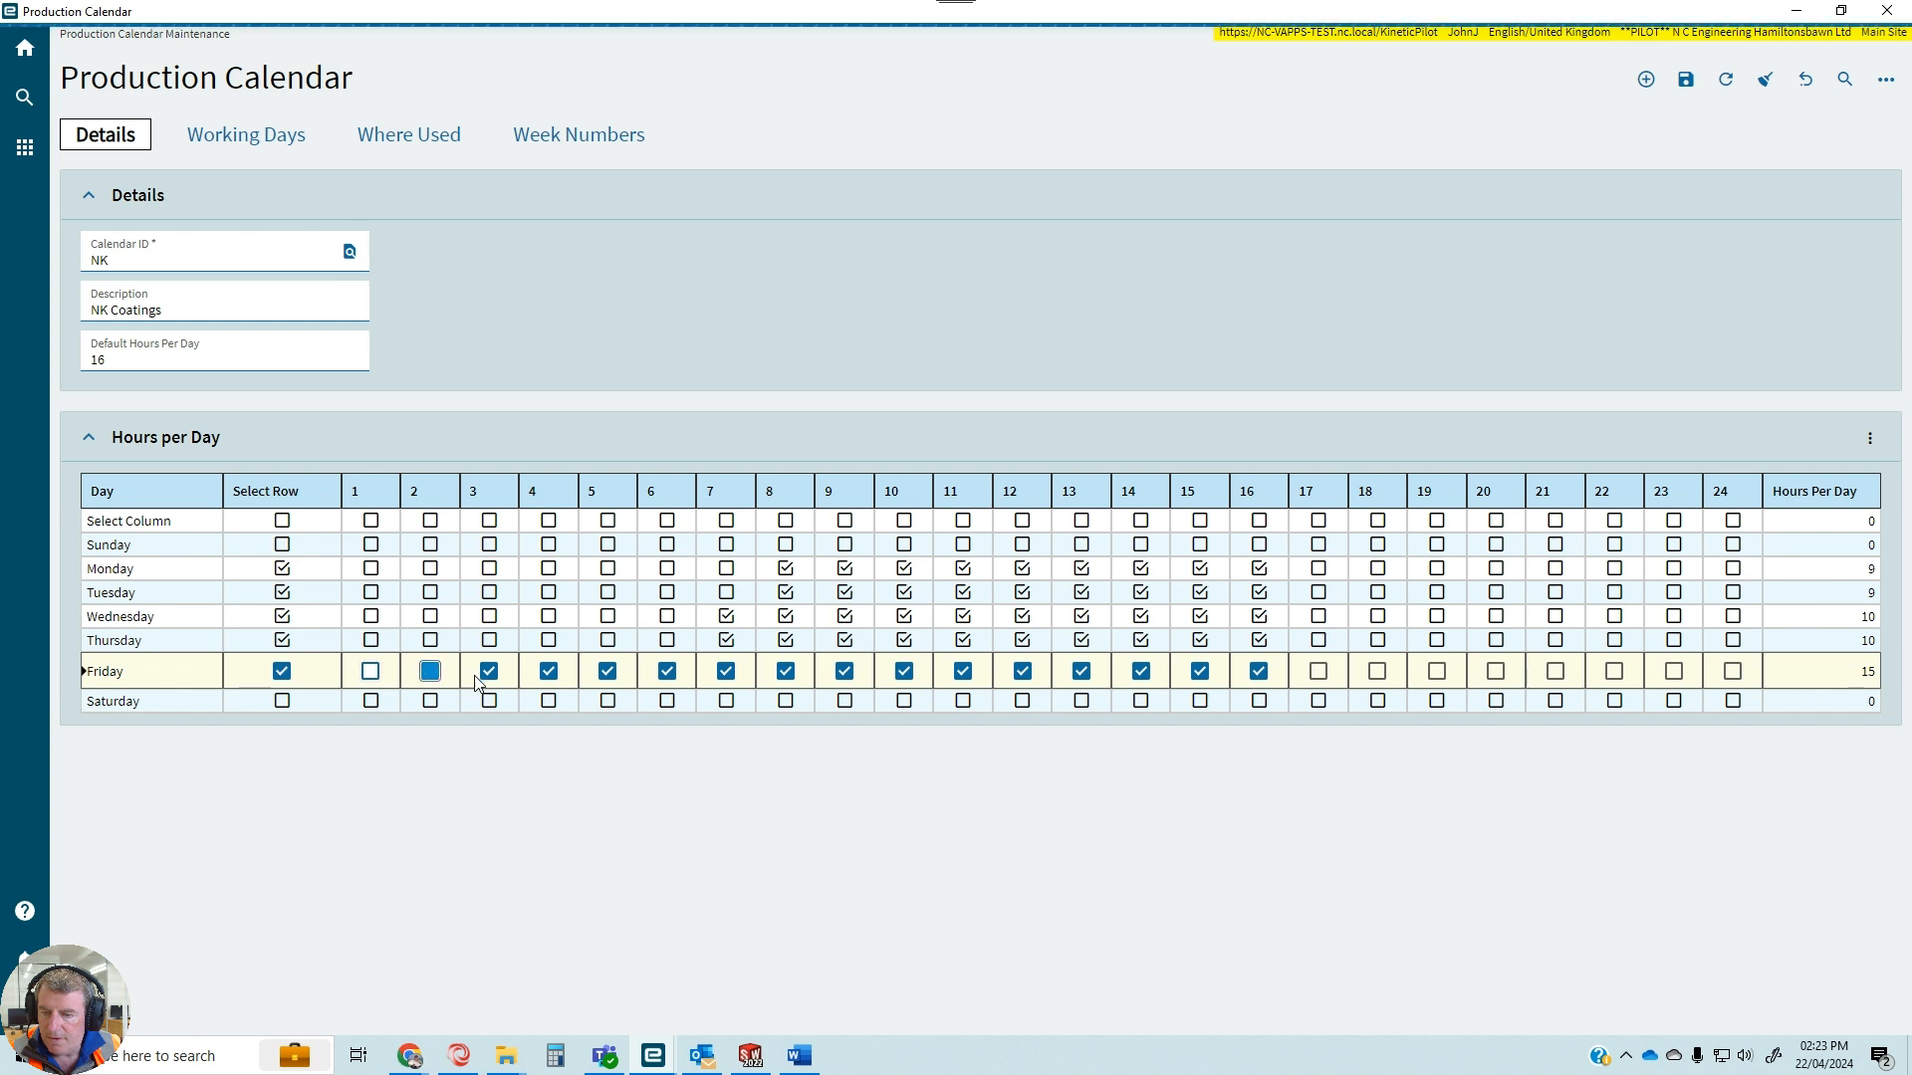
left_click(489, 673)
left_click(548, 673)
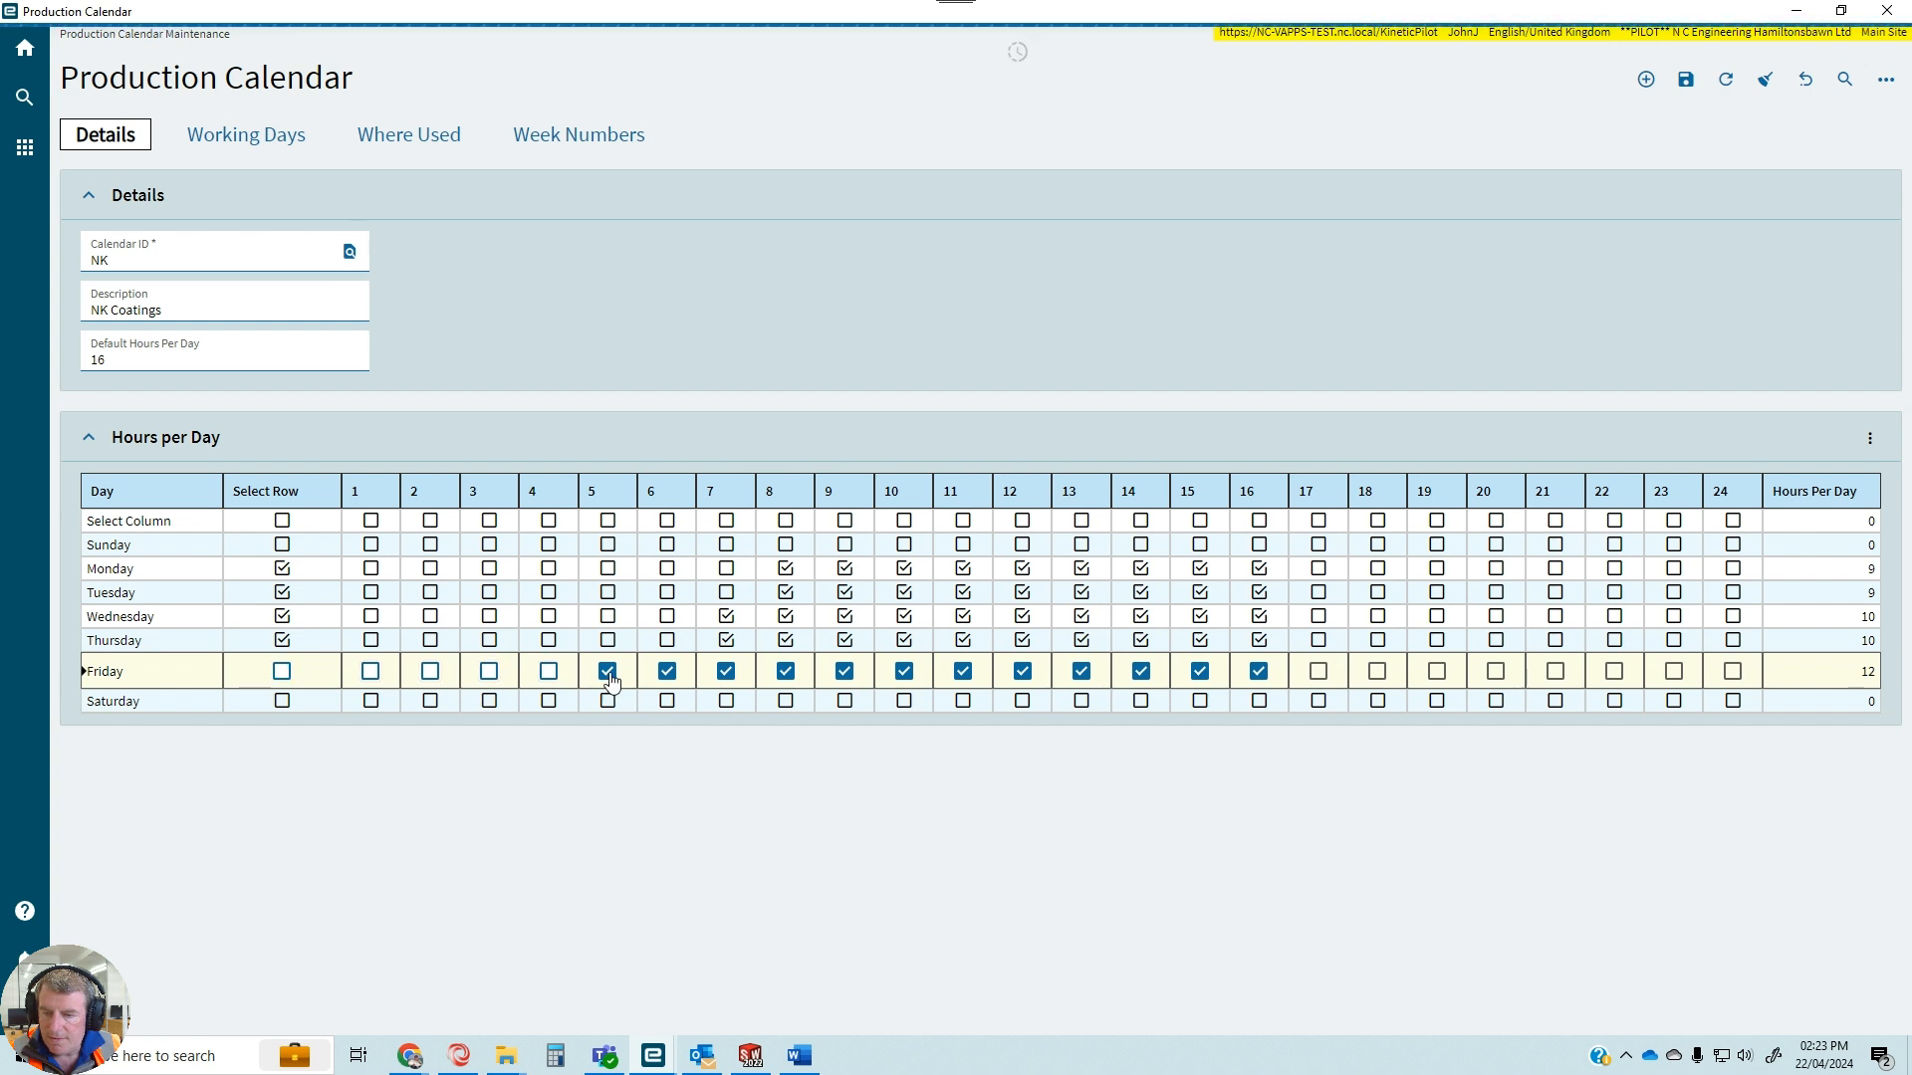
left_click(607, 672)
left_click(668, 673)
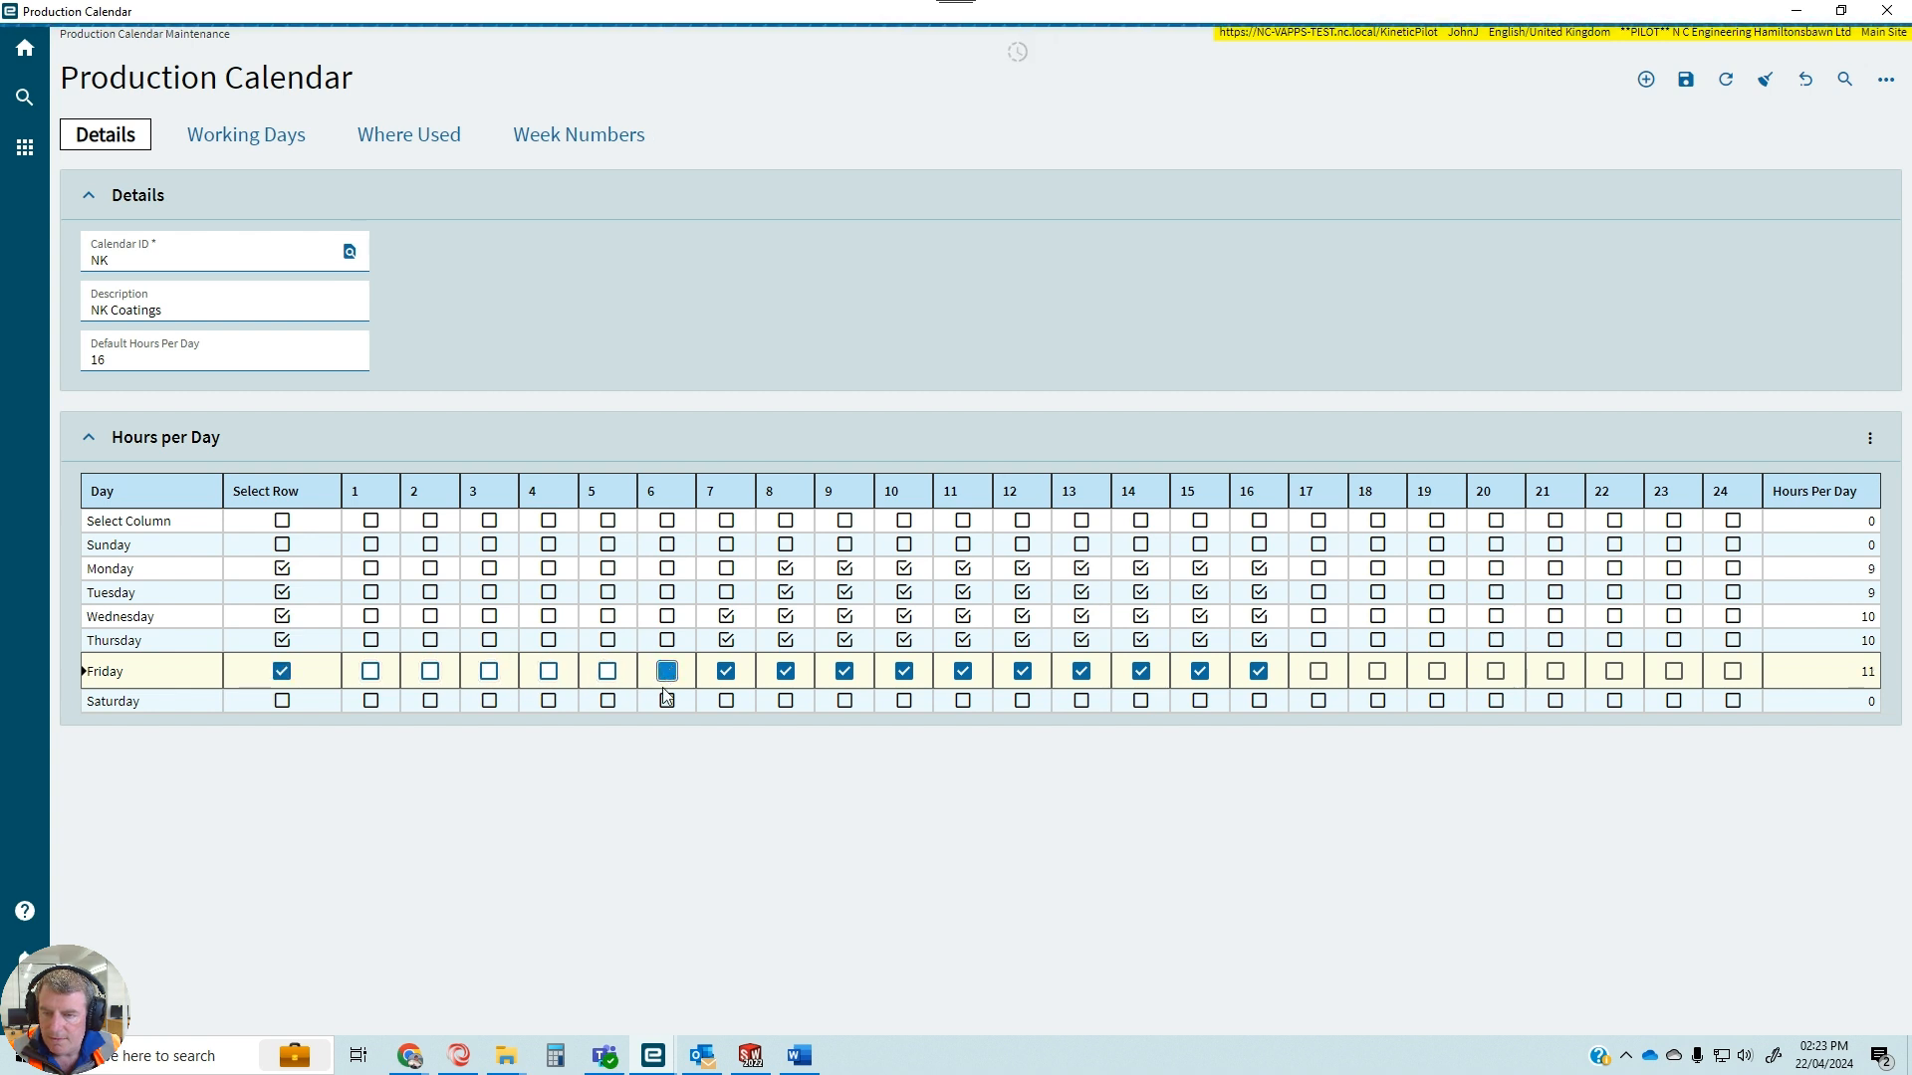
left_click(1259, 672)
left_click(1200, 672)
left_click(1141, 672)
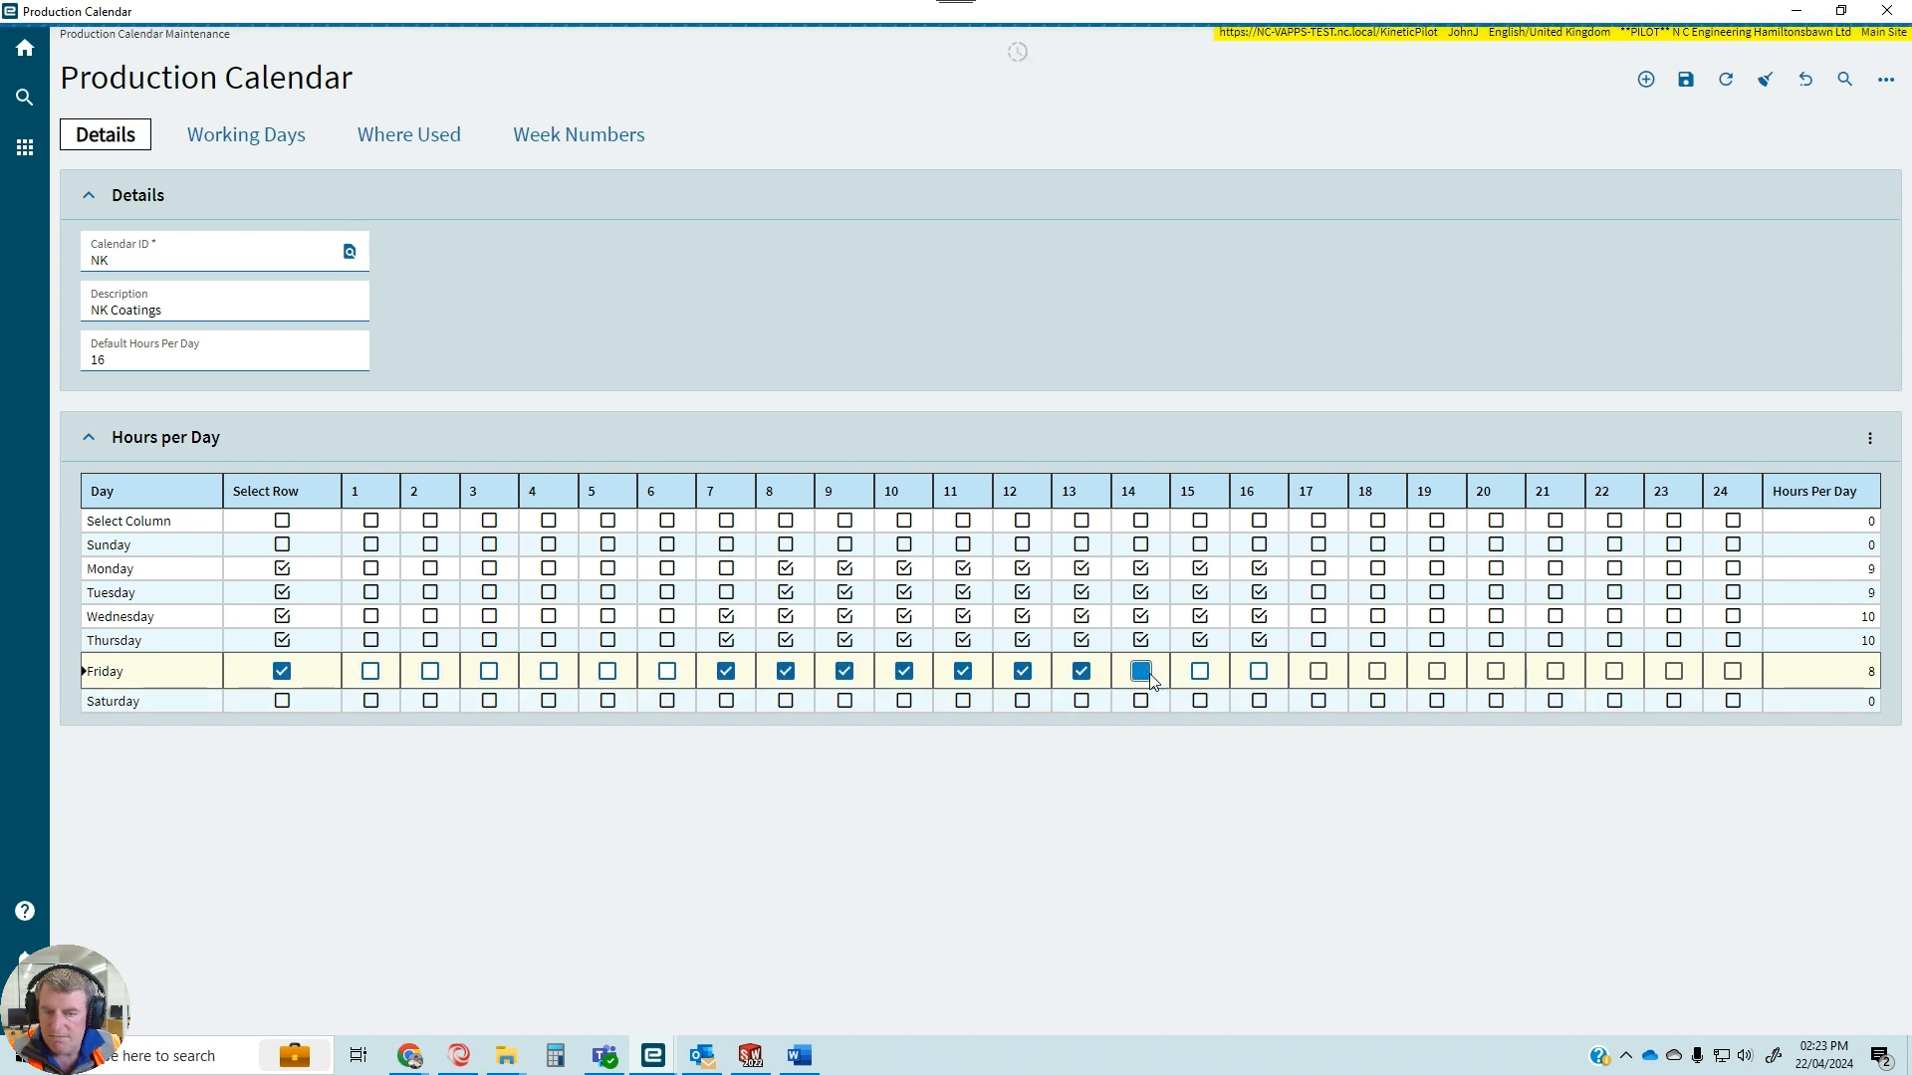
left_click(1081, 672)
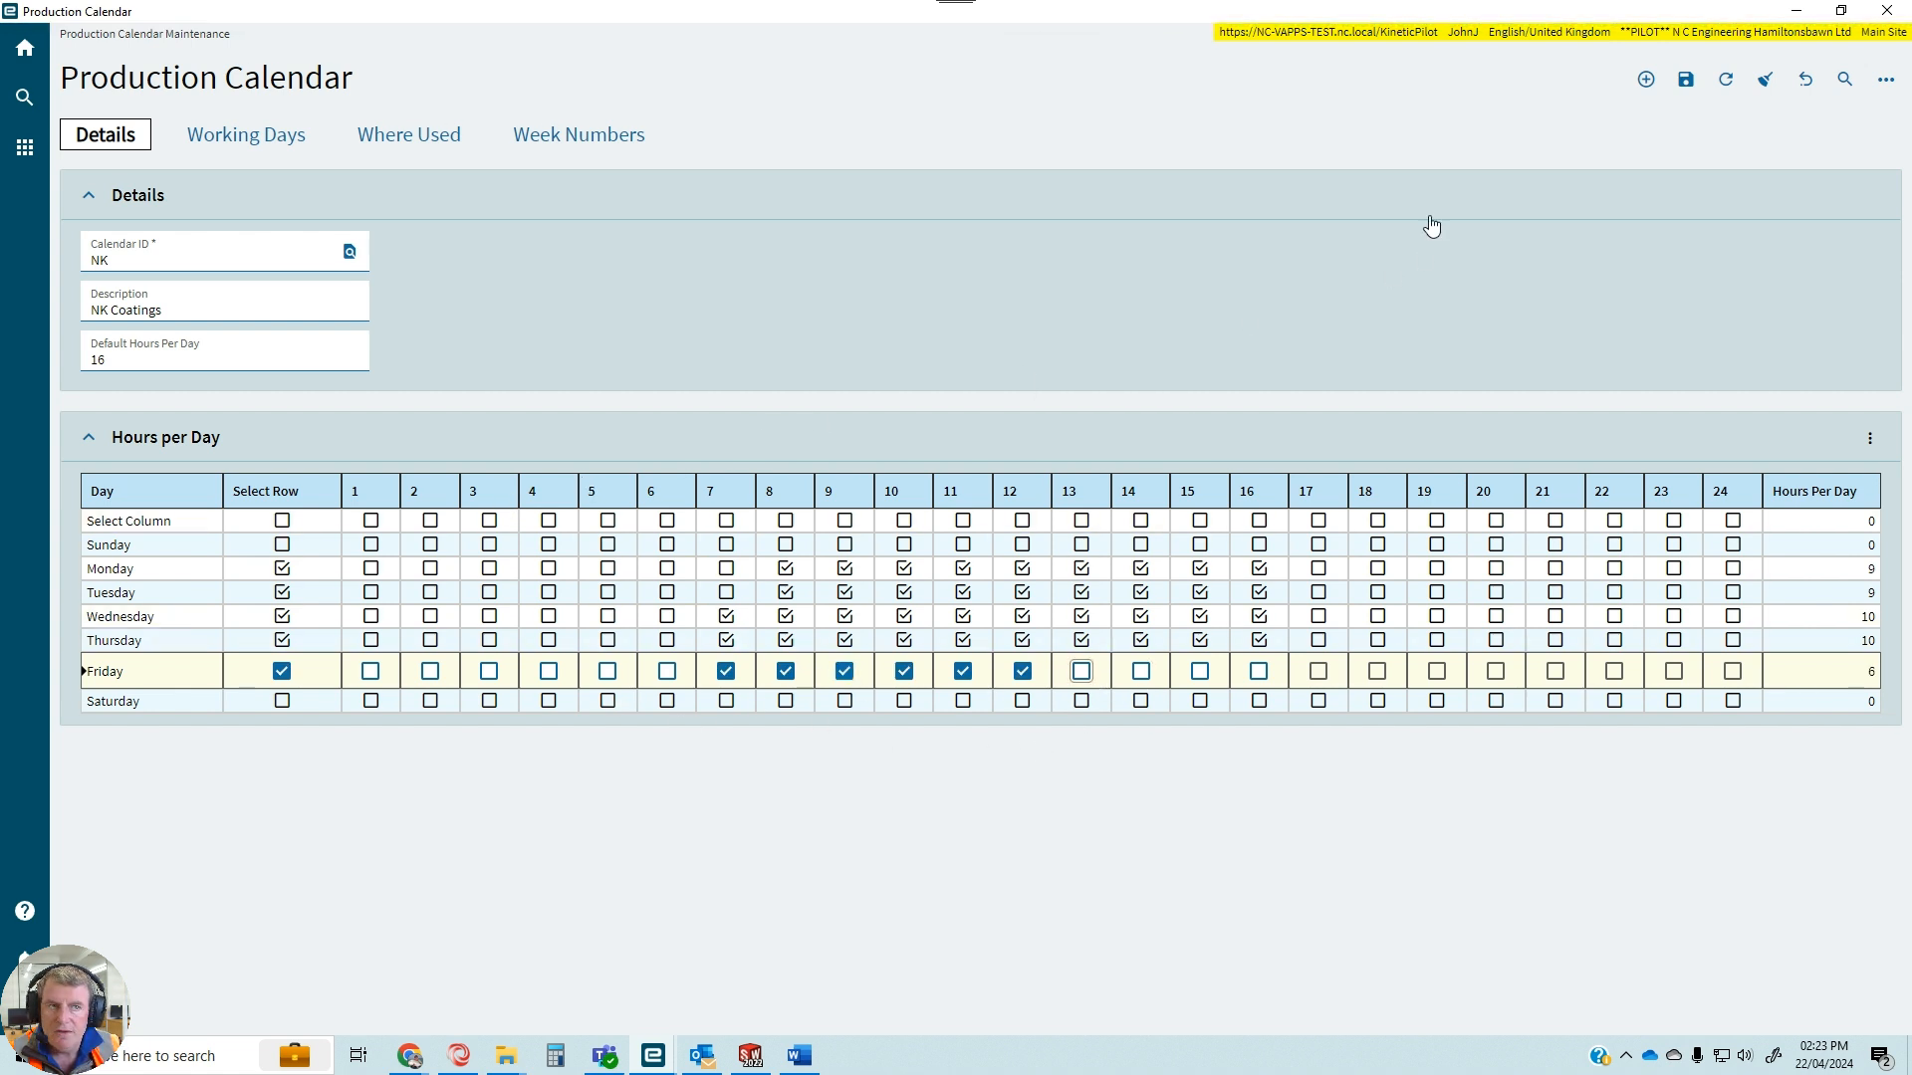
left_click(1686, 80)
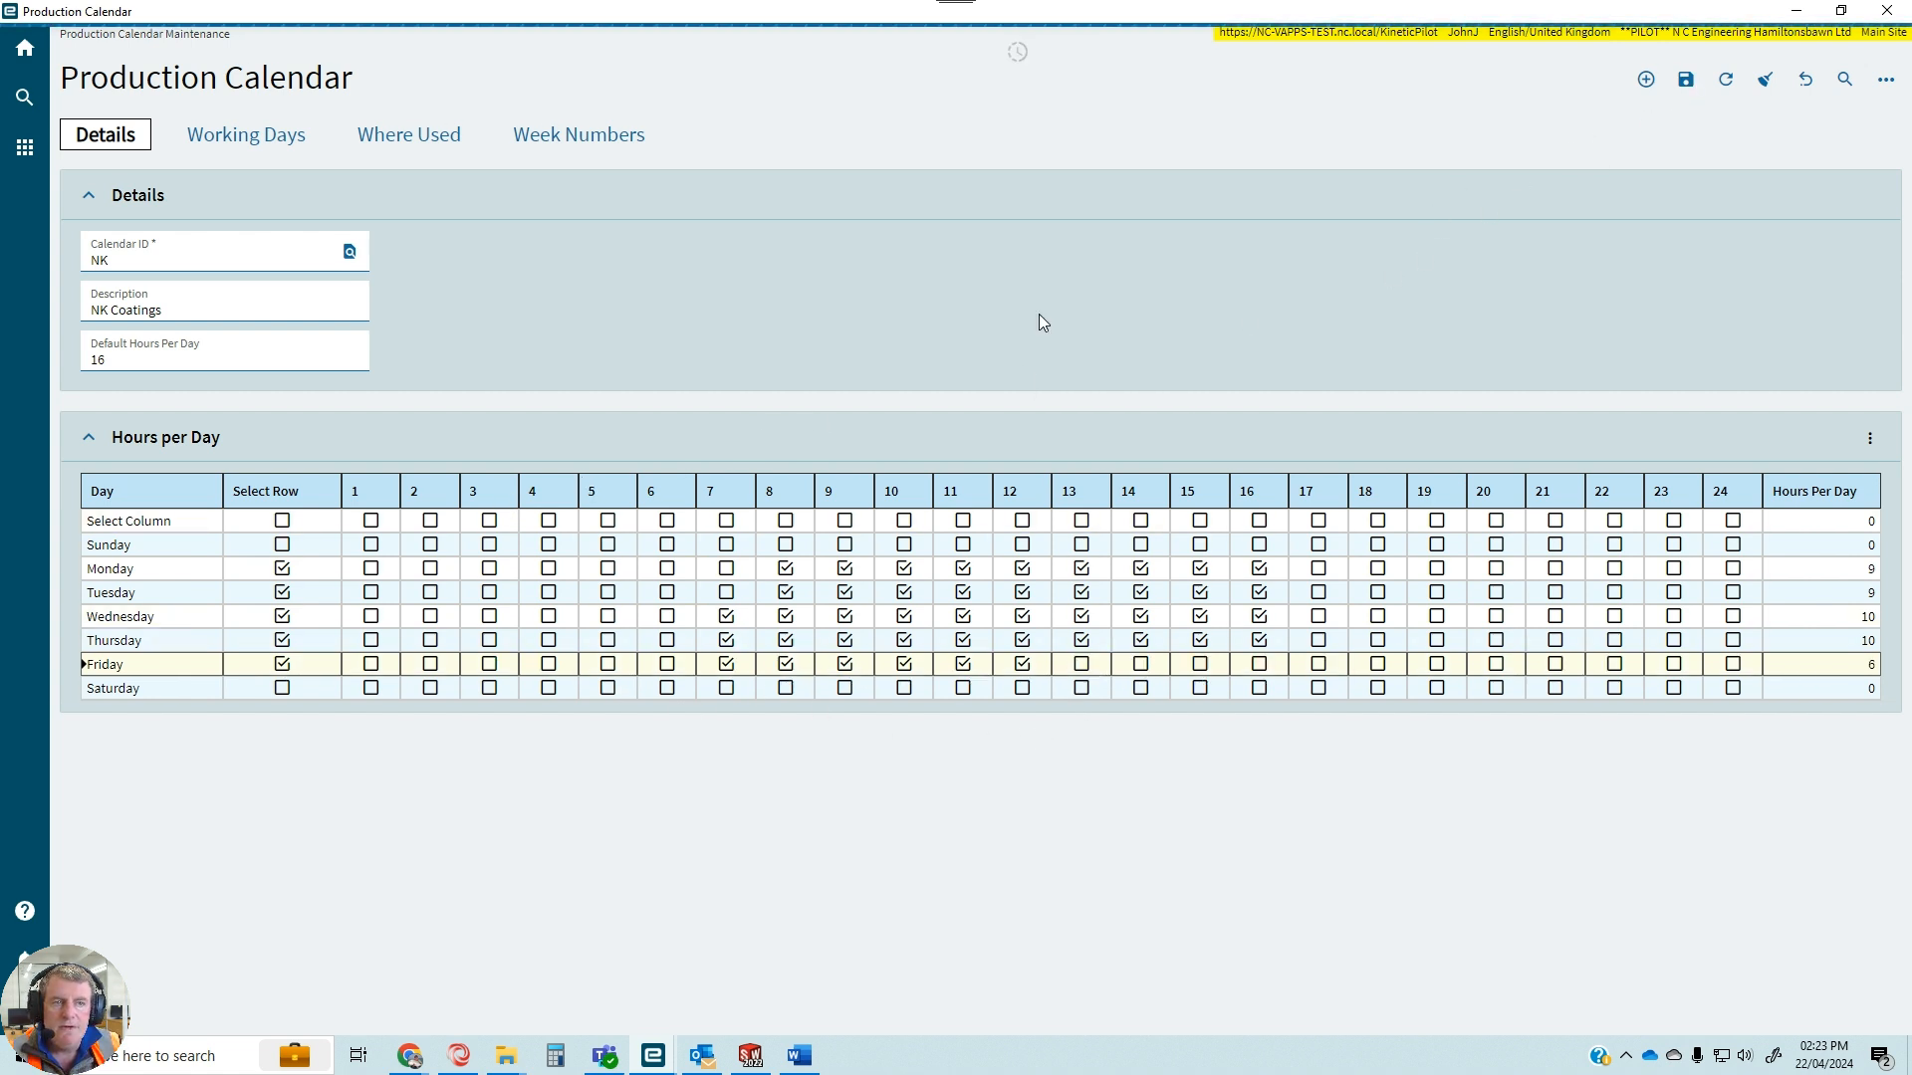
Add a Non Work Day exception on Friday 12 July 2024 to the NK calendar's working days.
left_click(286, 140)
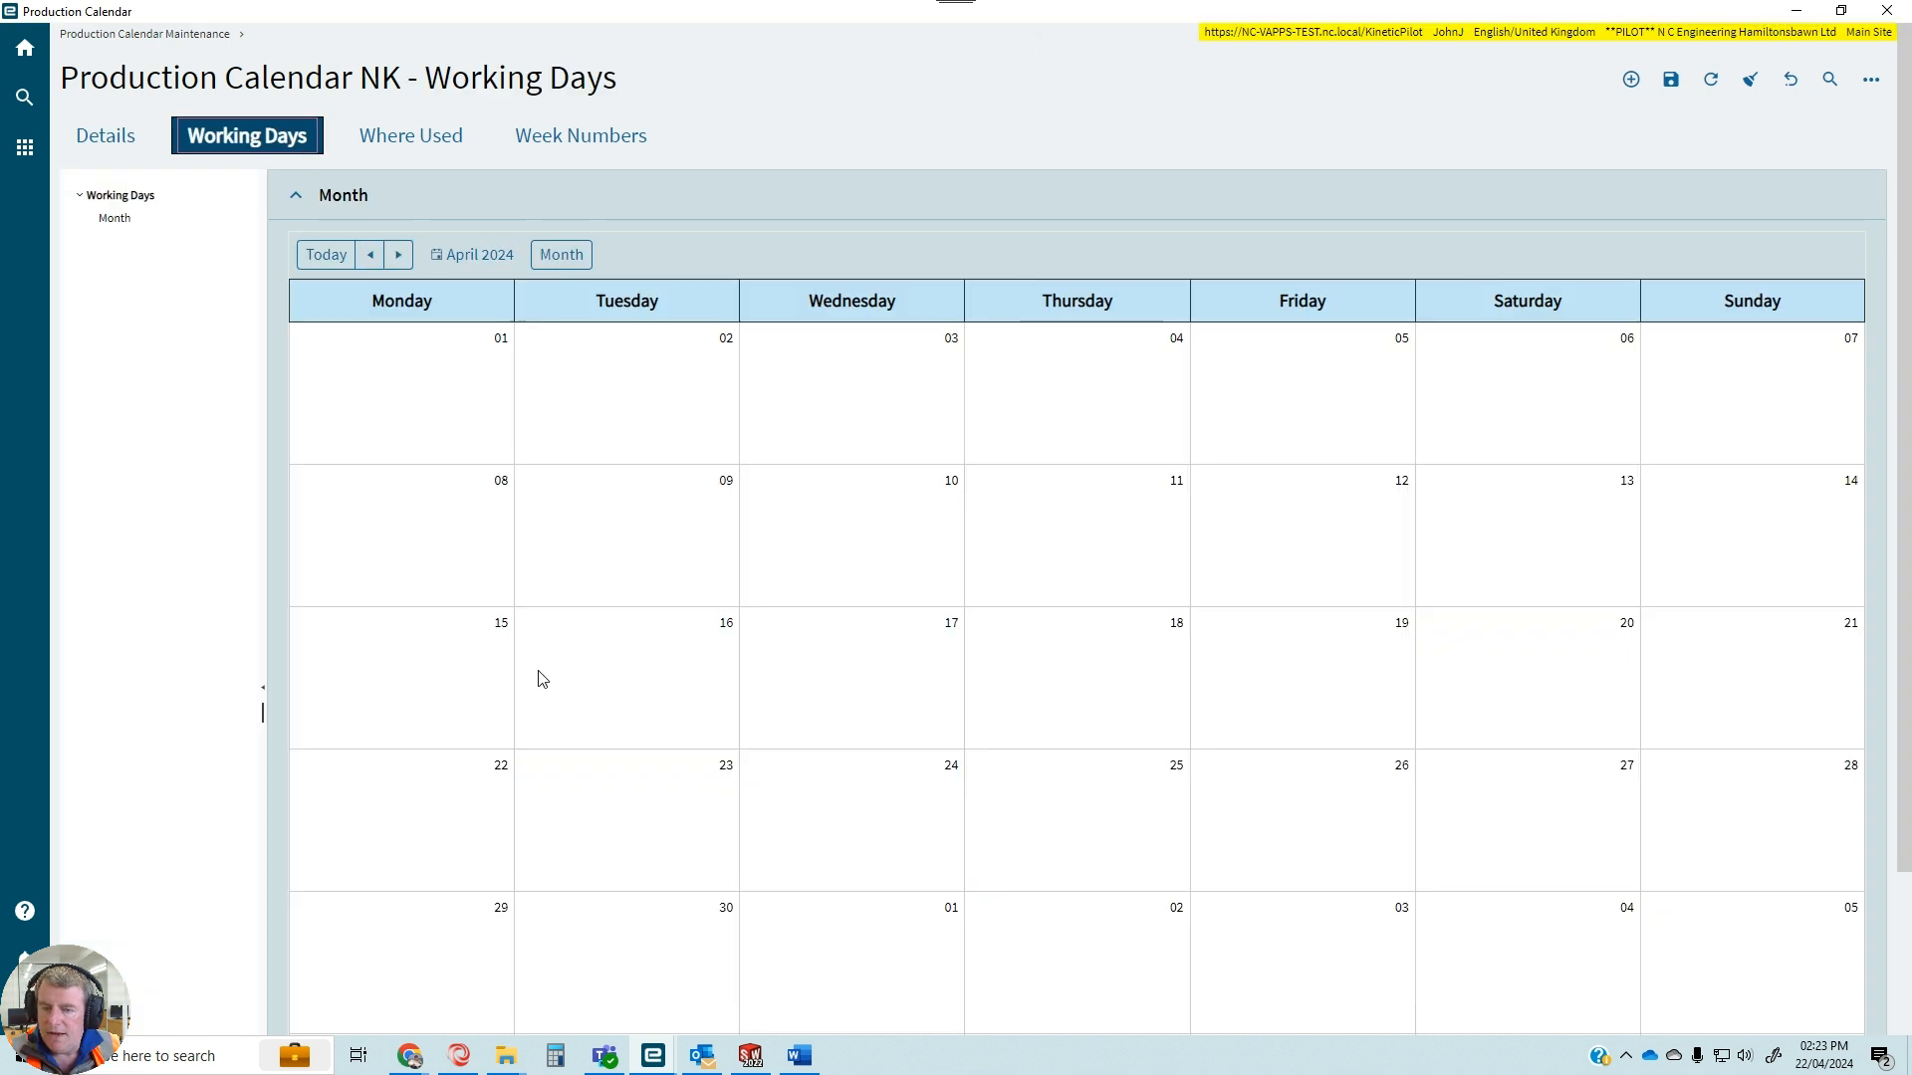
scroll(542, 679, "down", 2)
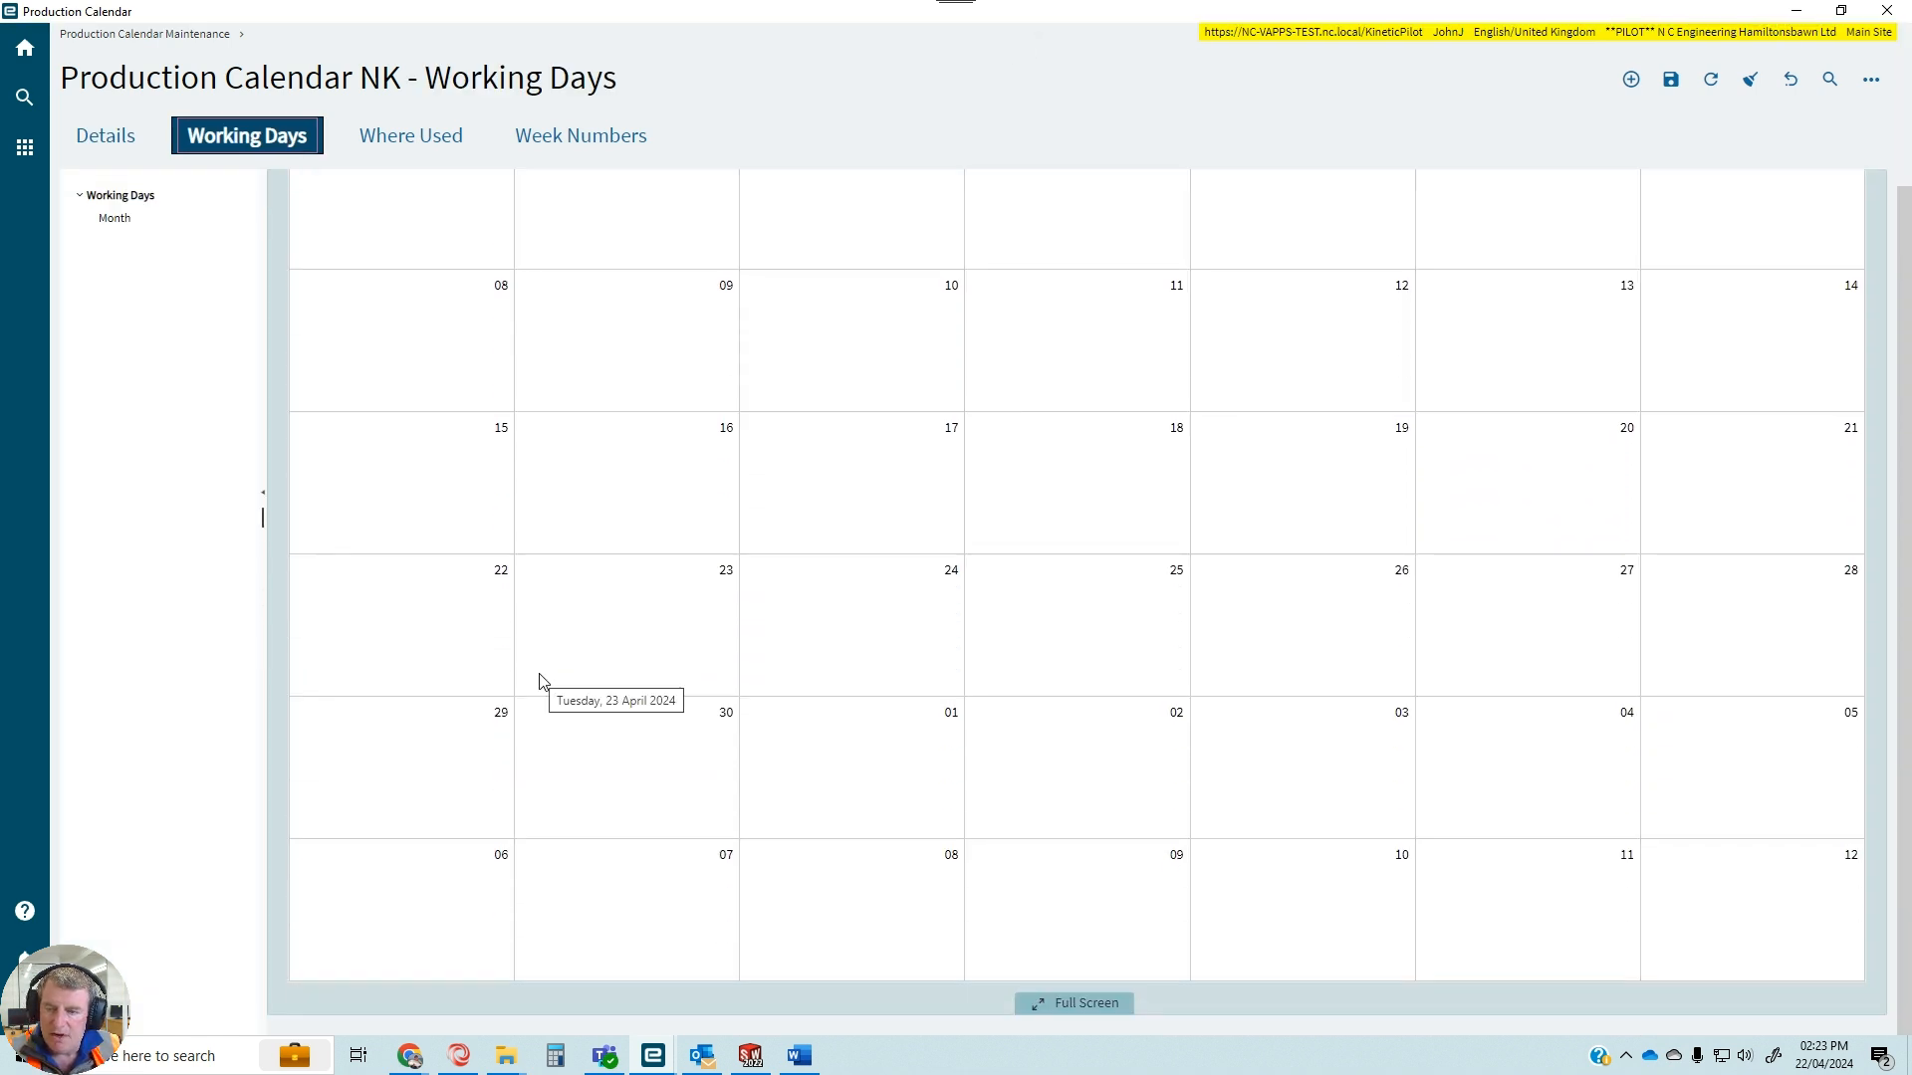
scroll(542, 681, "up", 2)
left_click(399, 256)
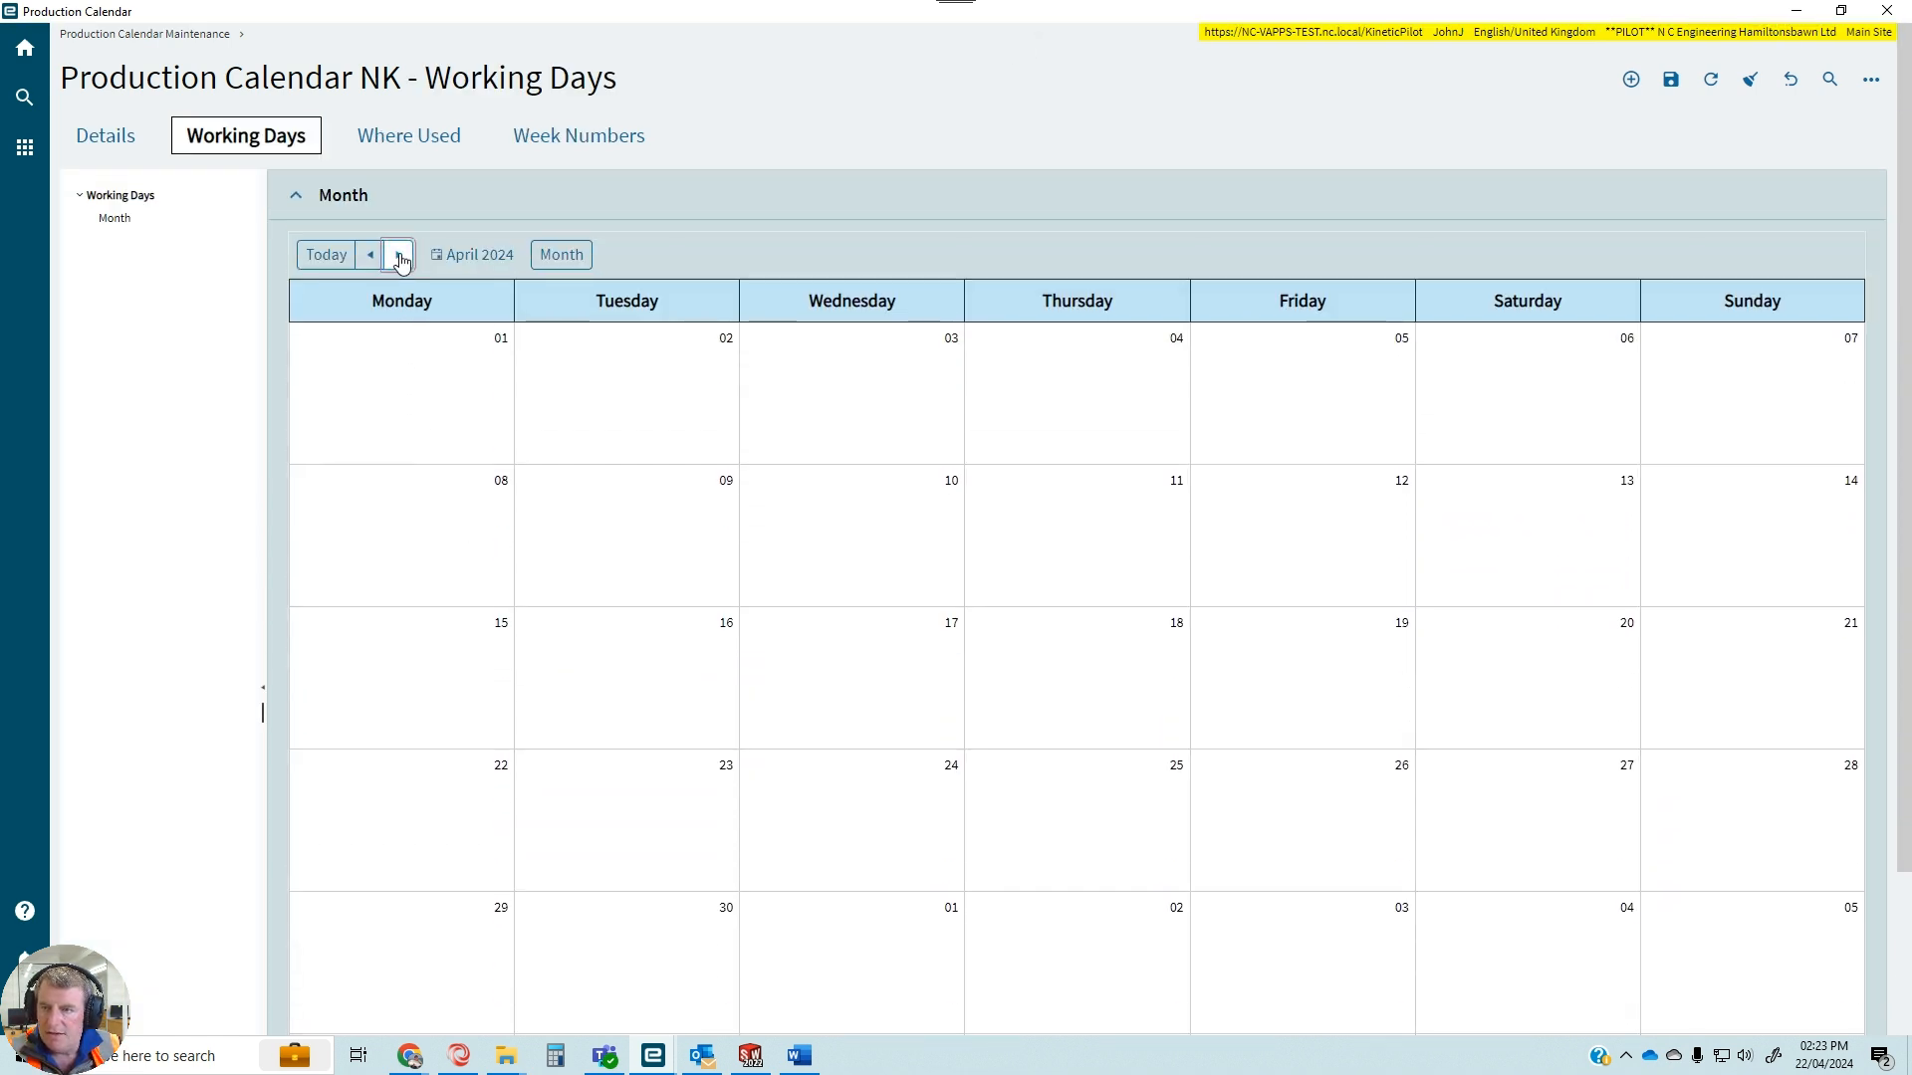
left_click(398, 256)
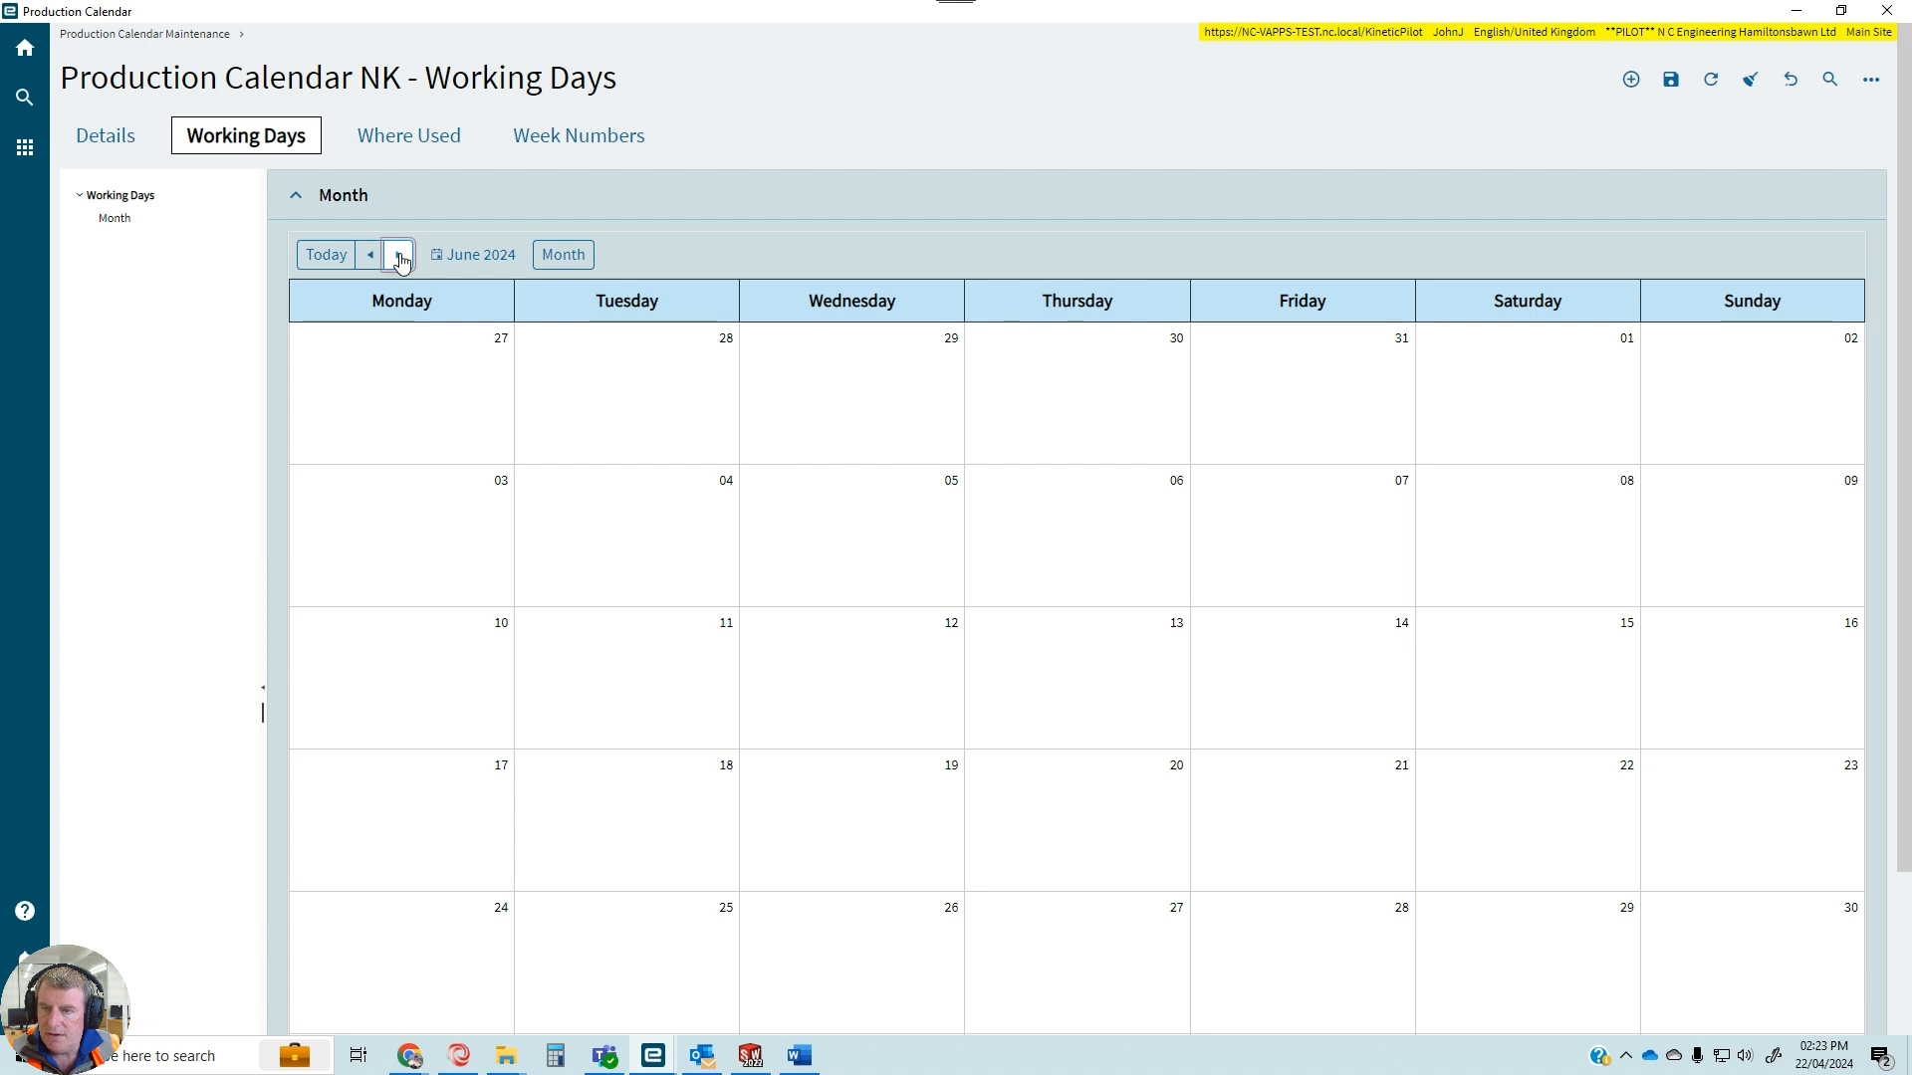
left_click(398, 256)
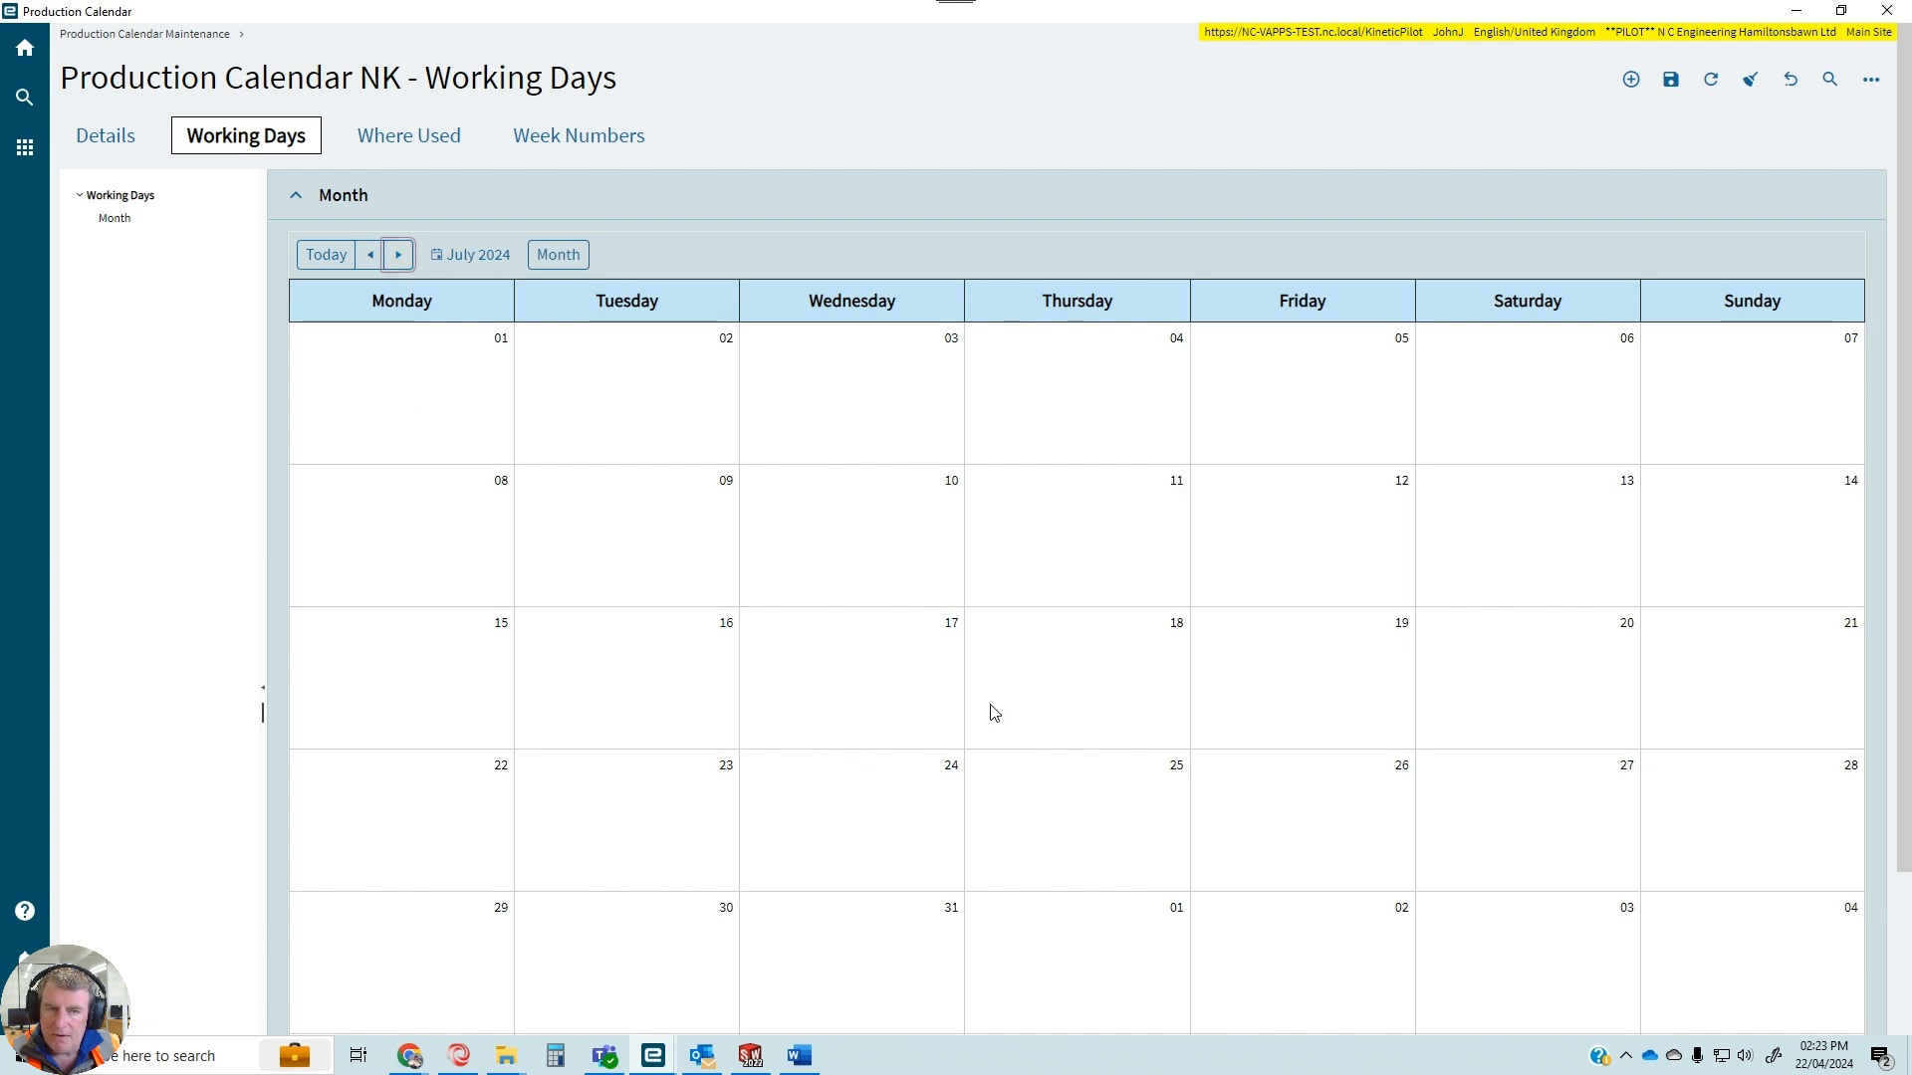
double_click(1403, 494)
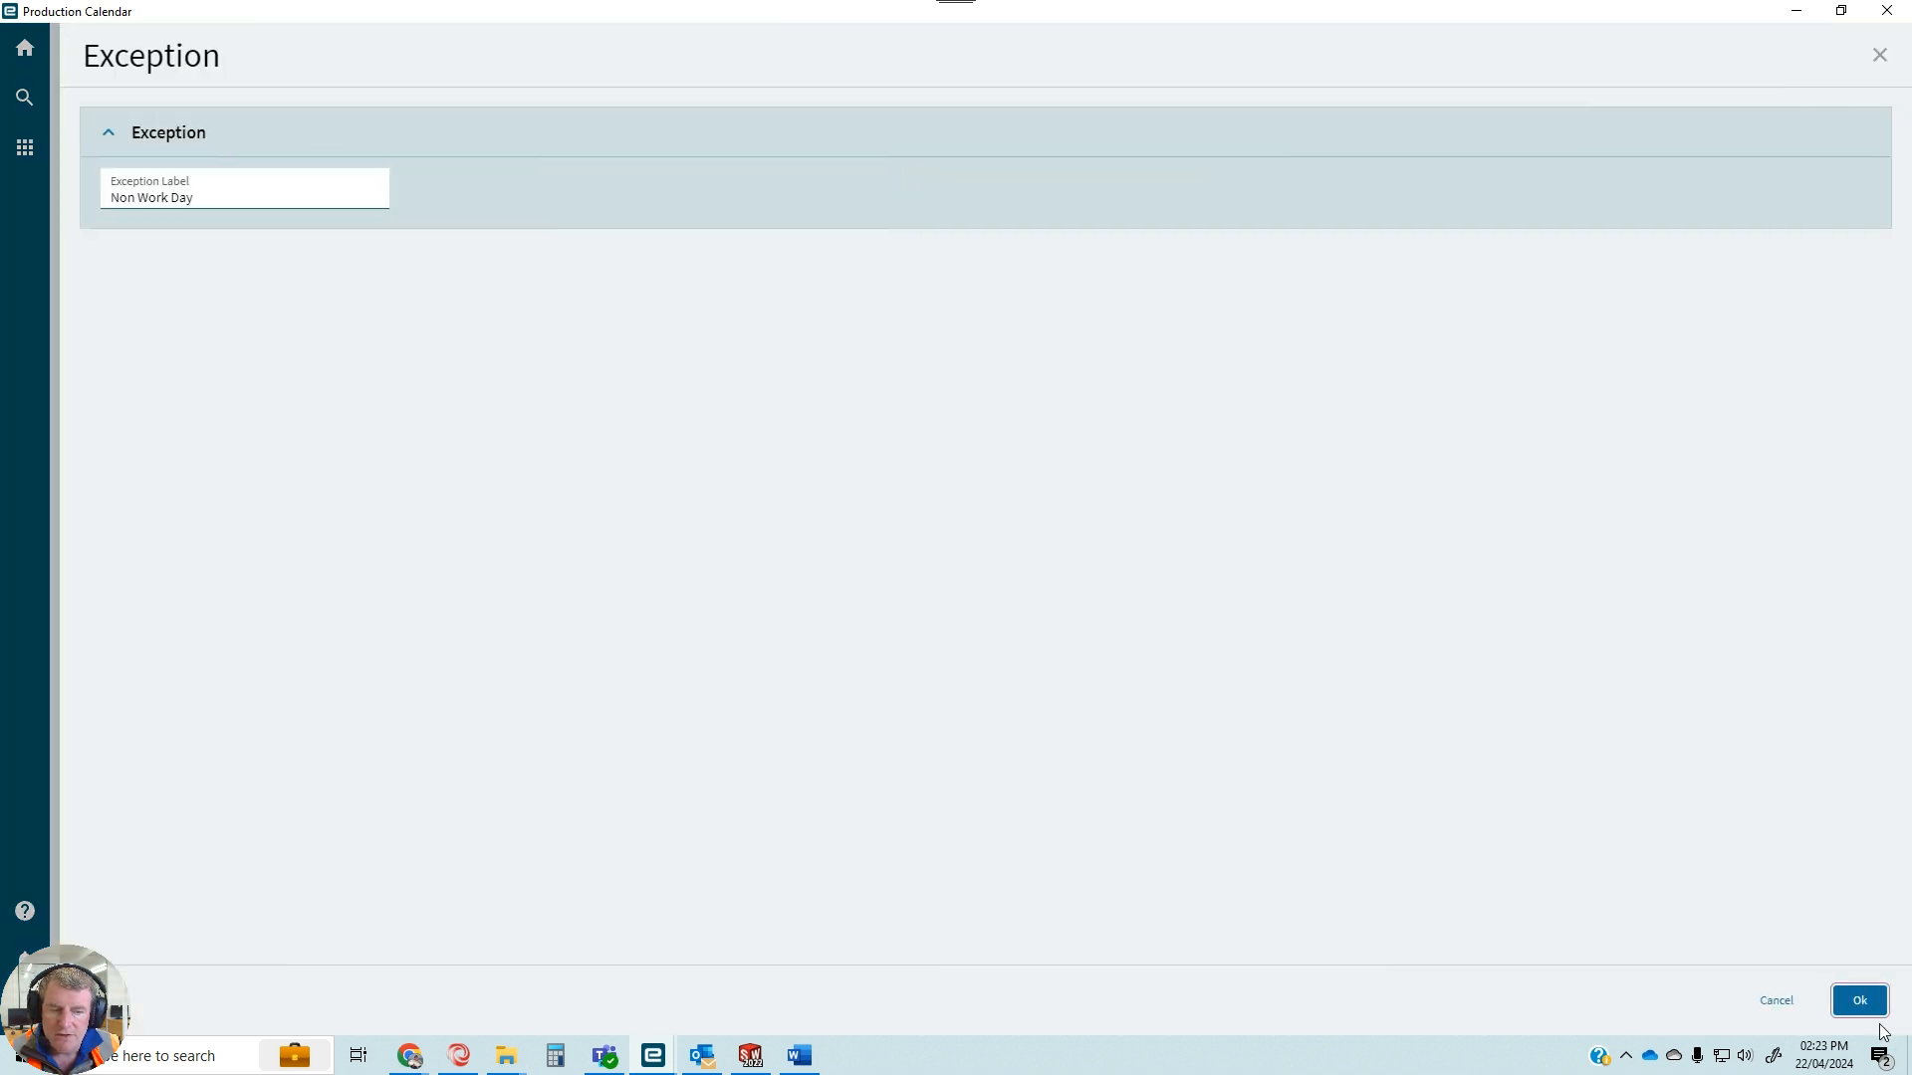
left_click(1856, 1006)
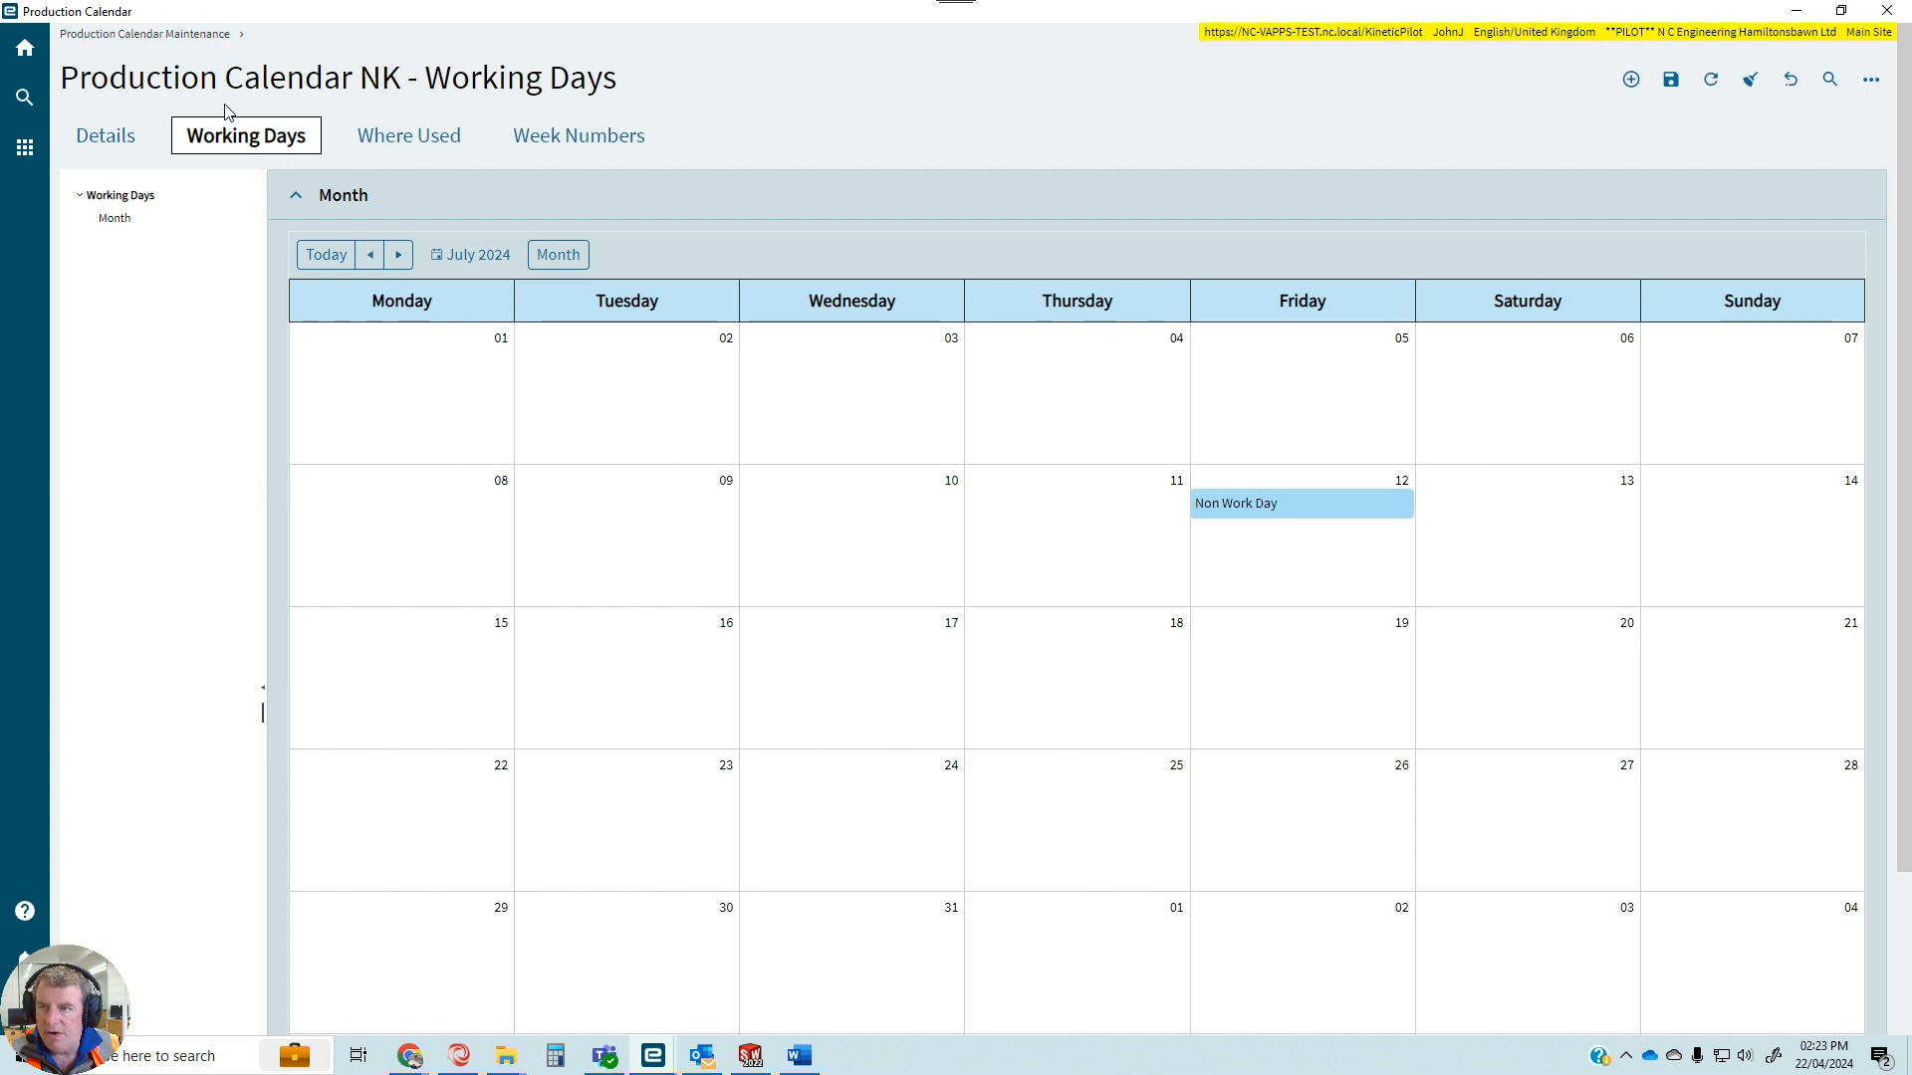
scroll(1131, 657, "down", 2)
scroll(1131, 657, "up", 2)
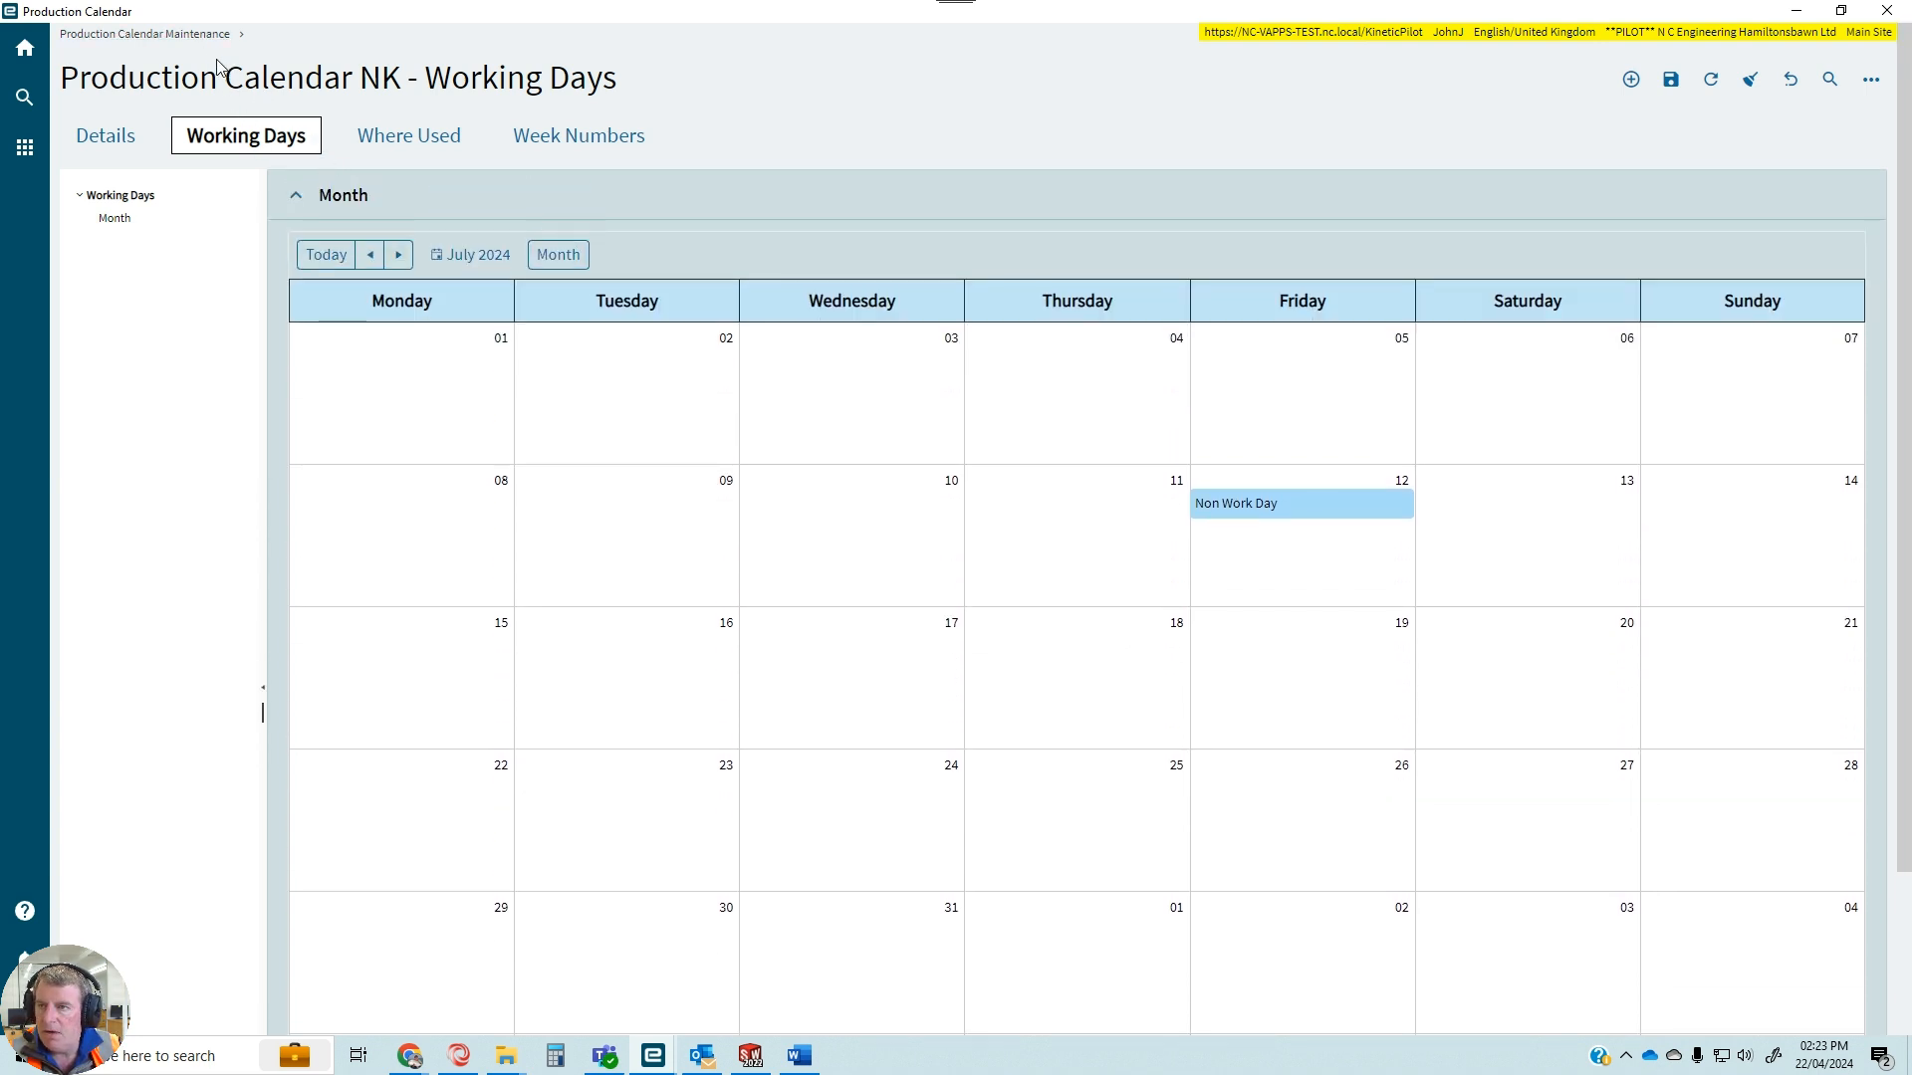
Return to the list of production calendars and refresh it to check for the NK calendar.
left_click(189, 34)
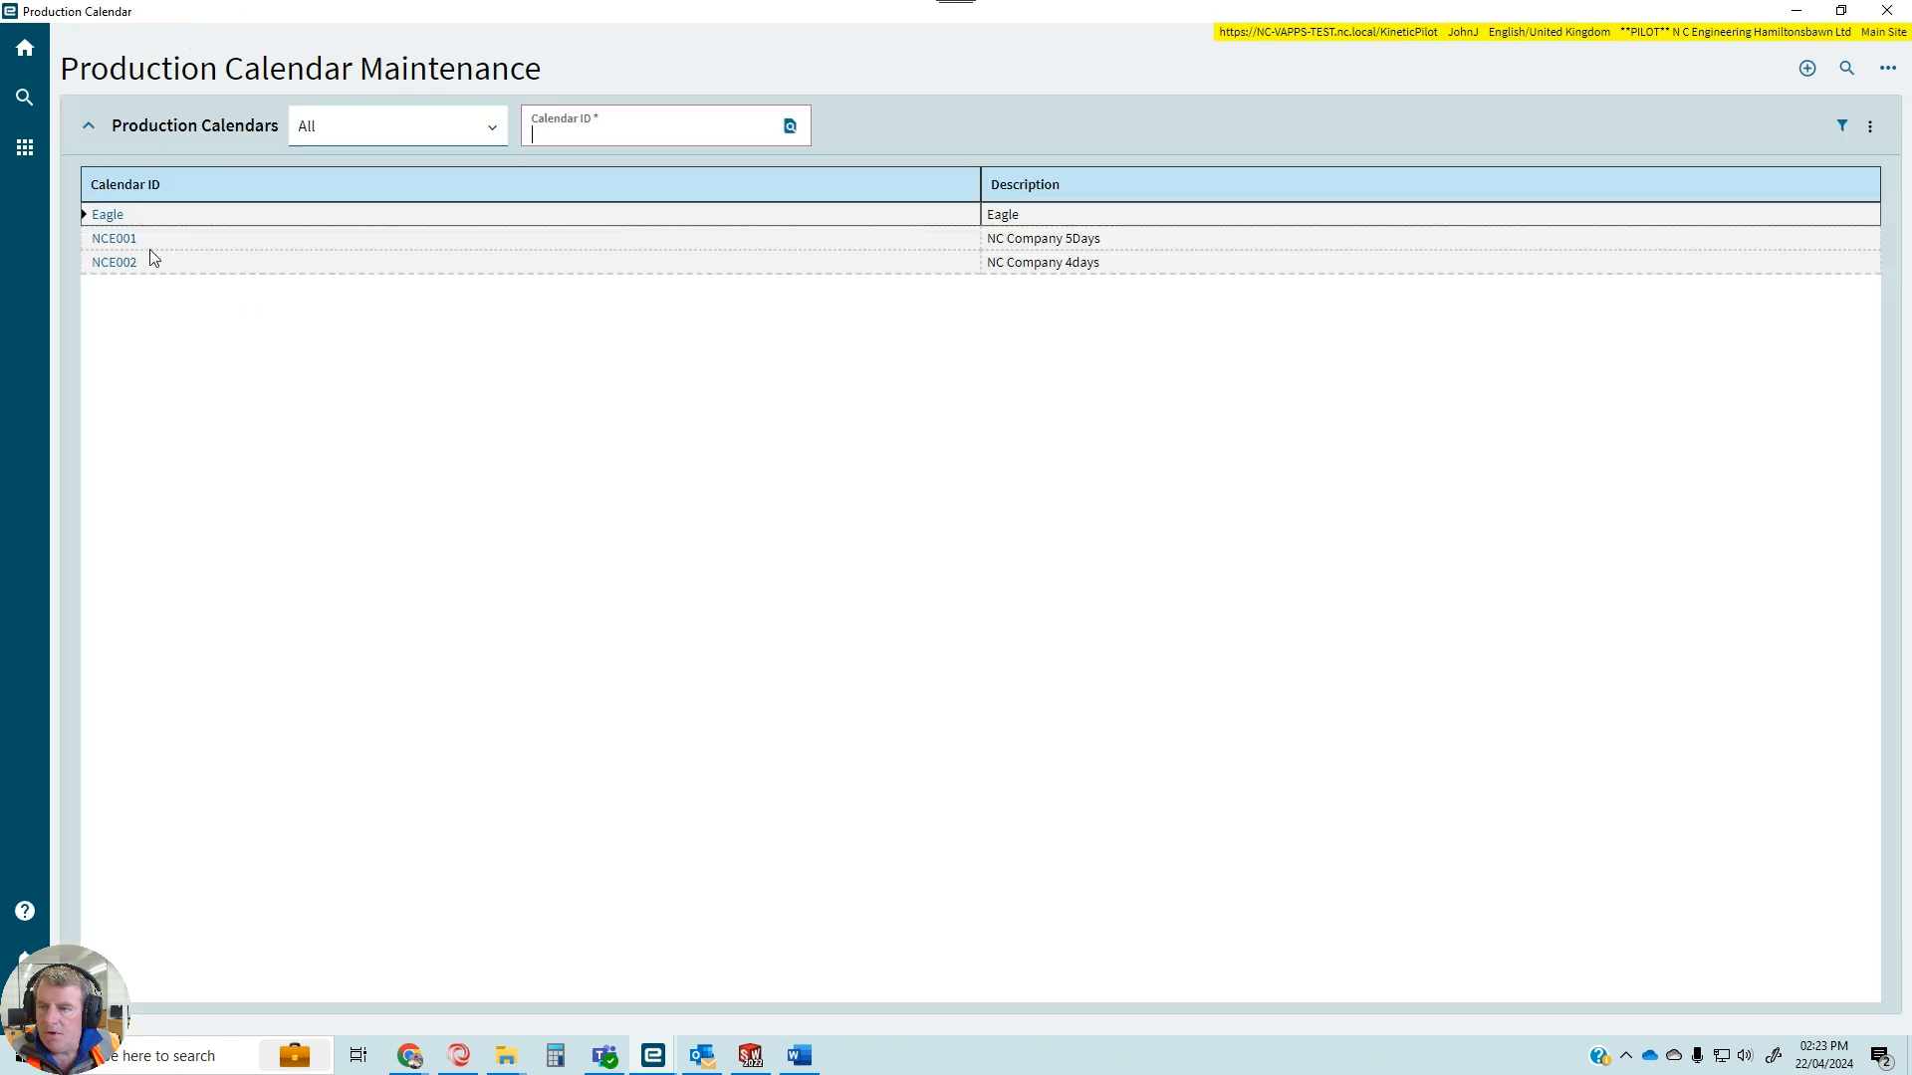
left_click(1870, 126)
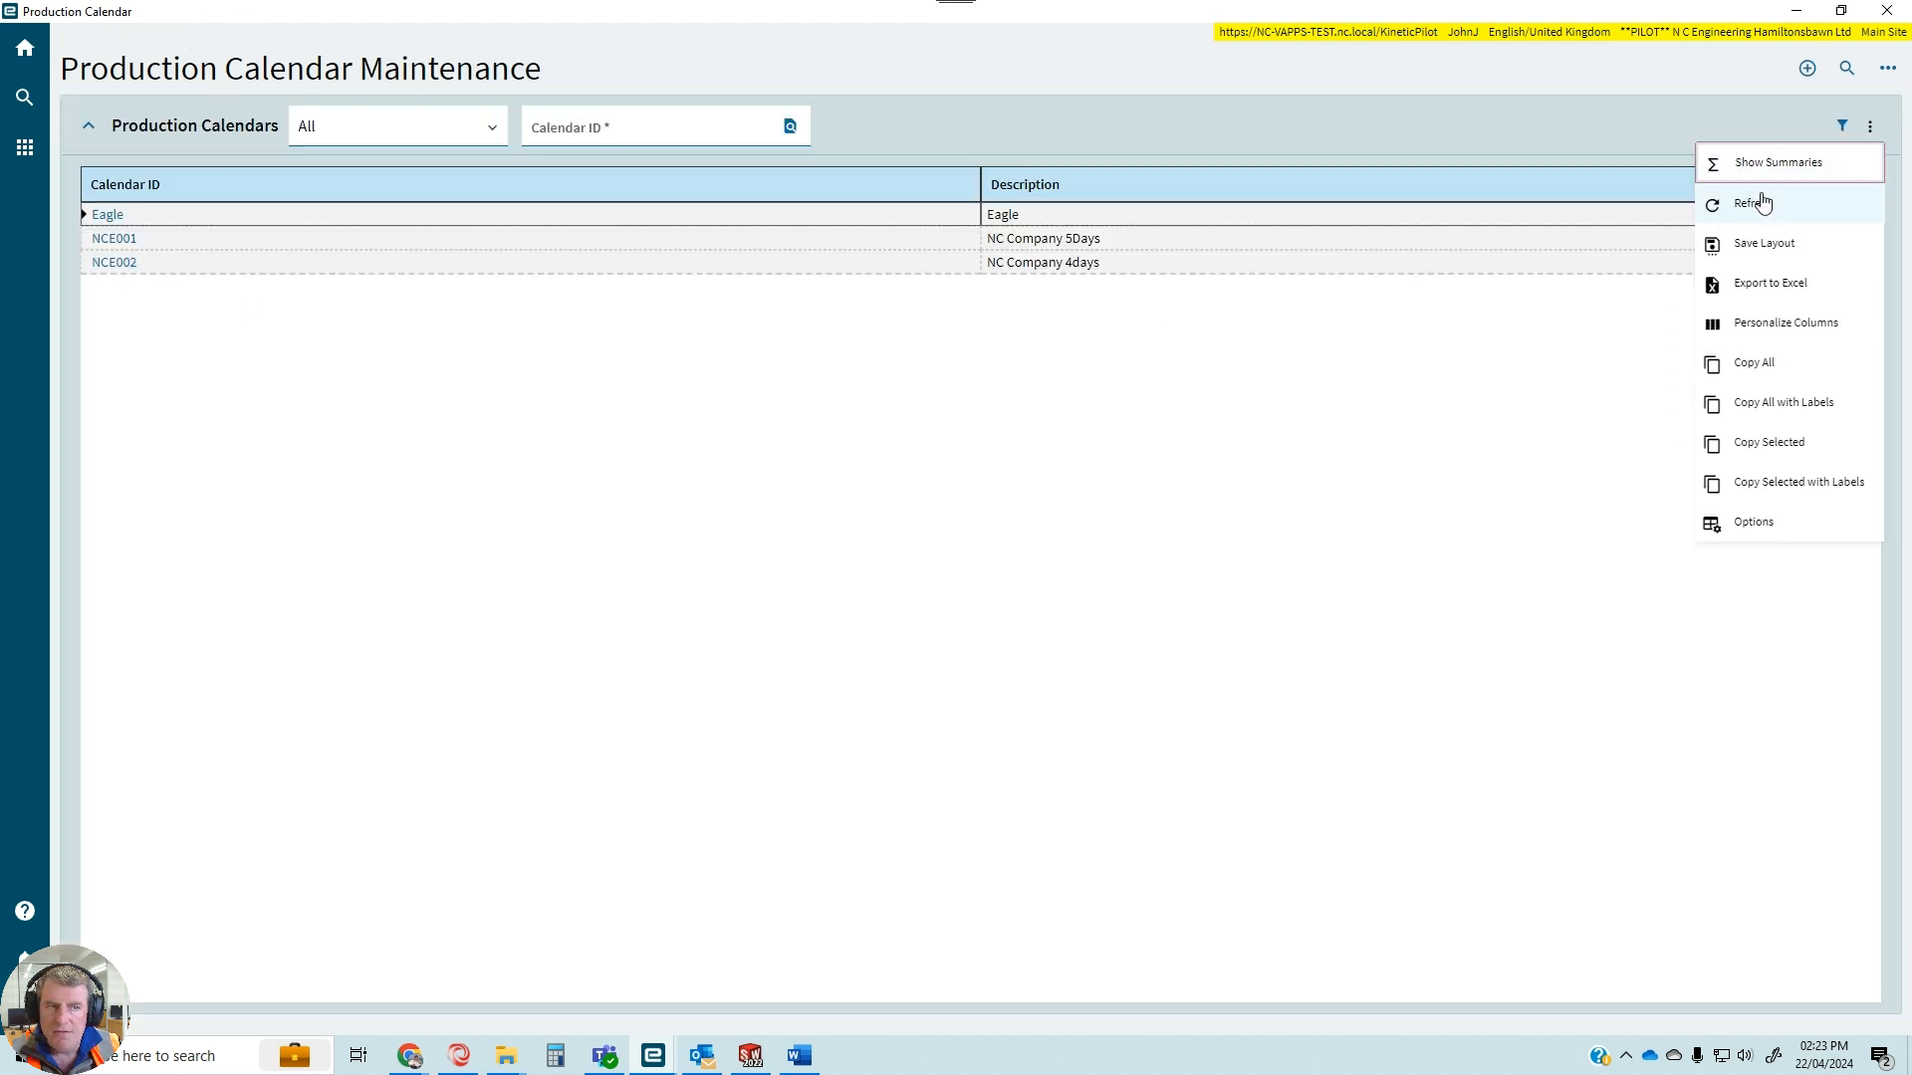
left_click(1757, 203)
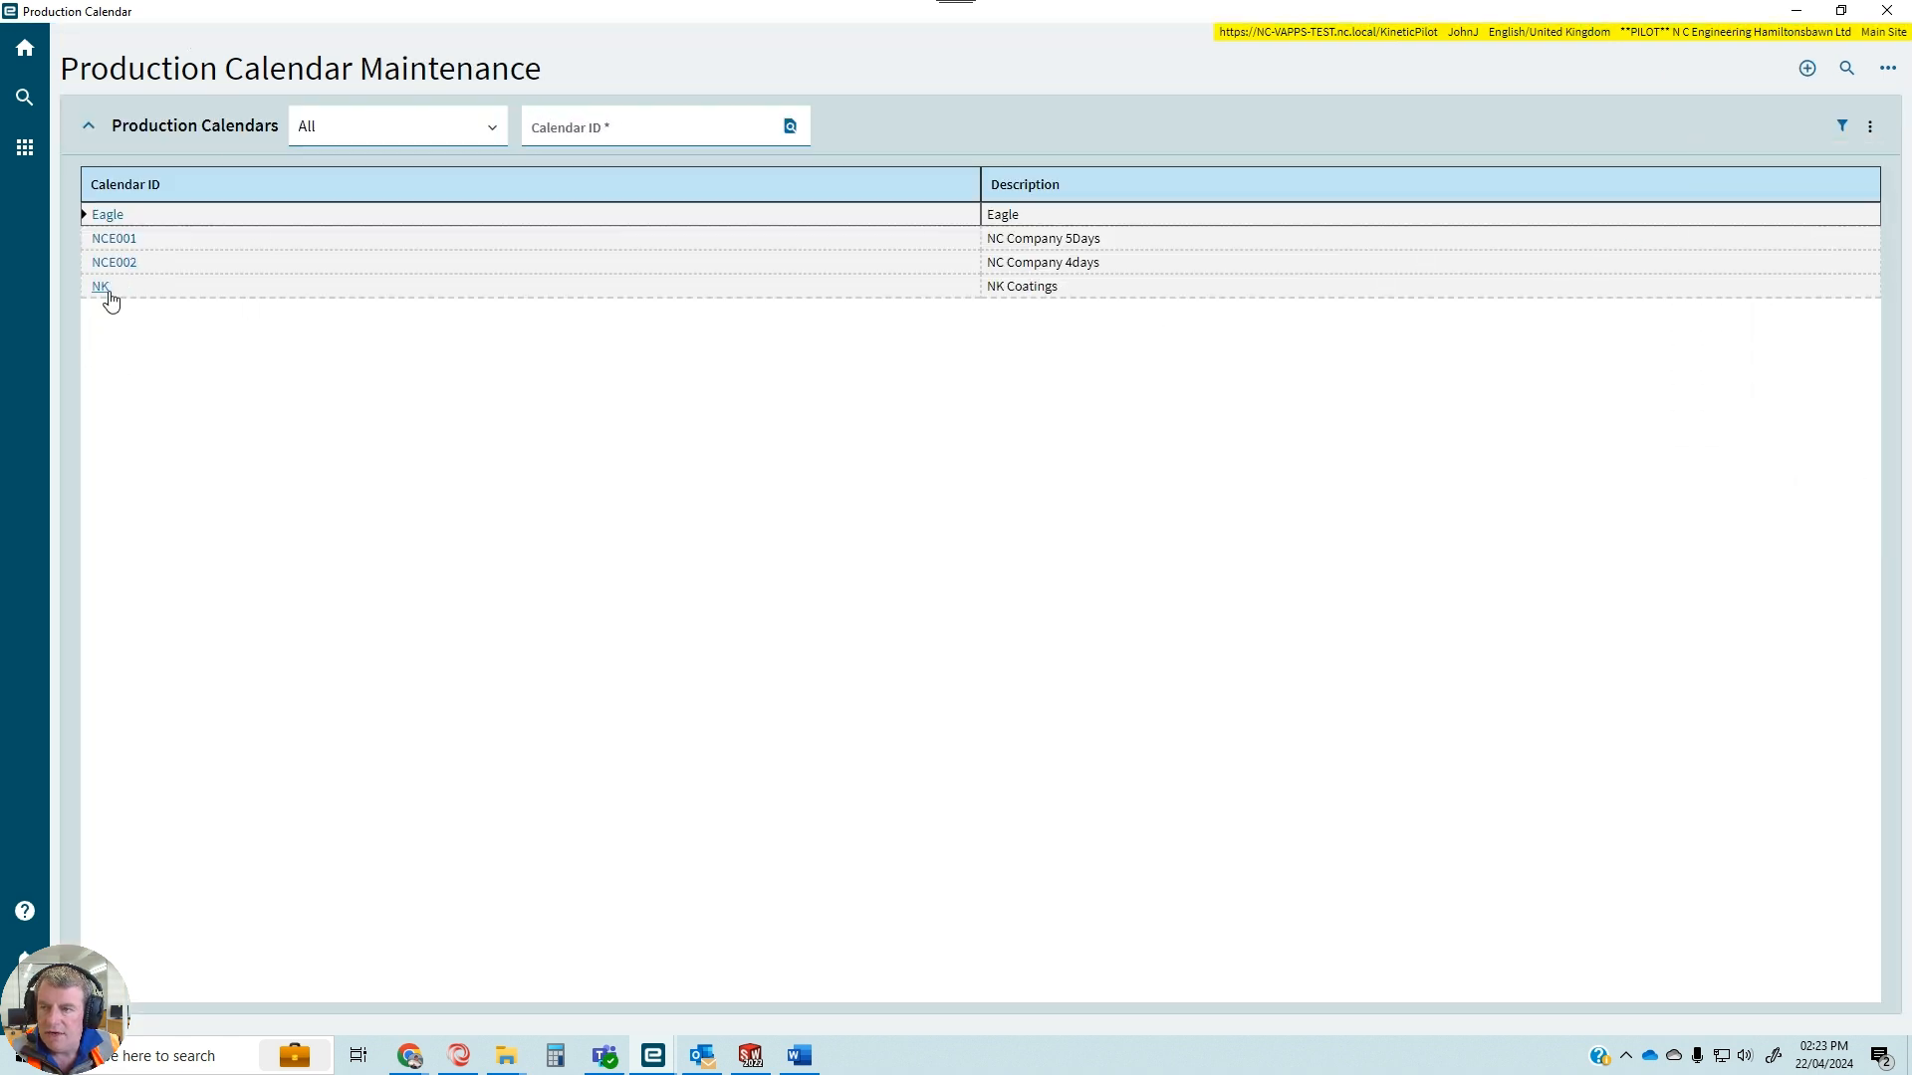
Leave the production calendars and open the supplier record for NK Coatings Ltd.
left_click(1796, 11)
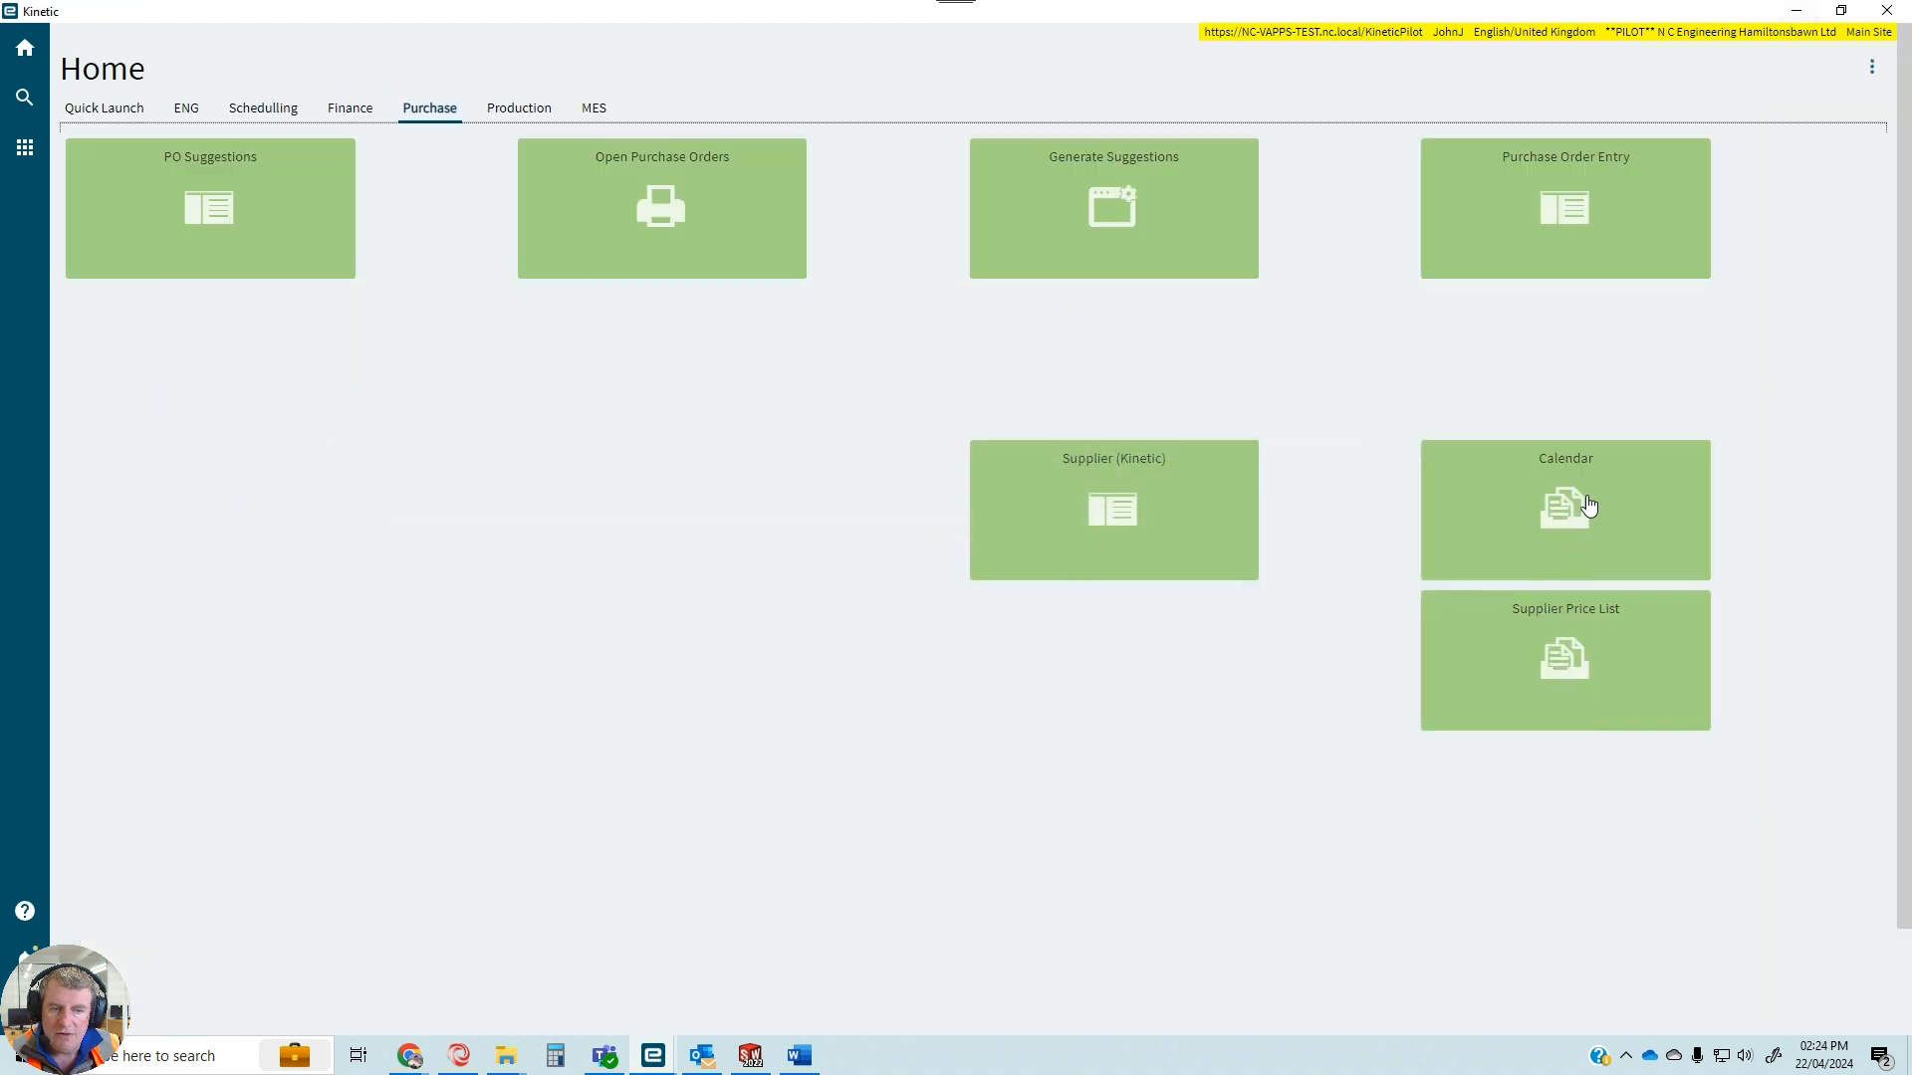
left_click(1167, 510)
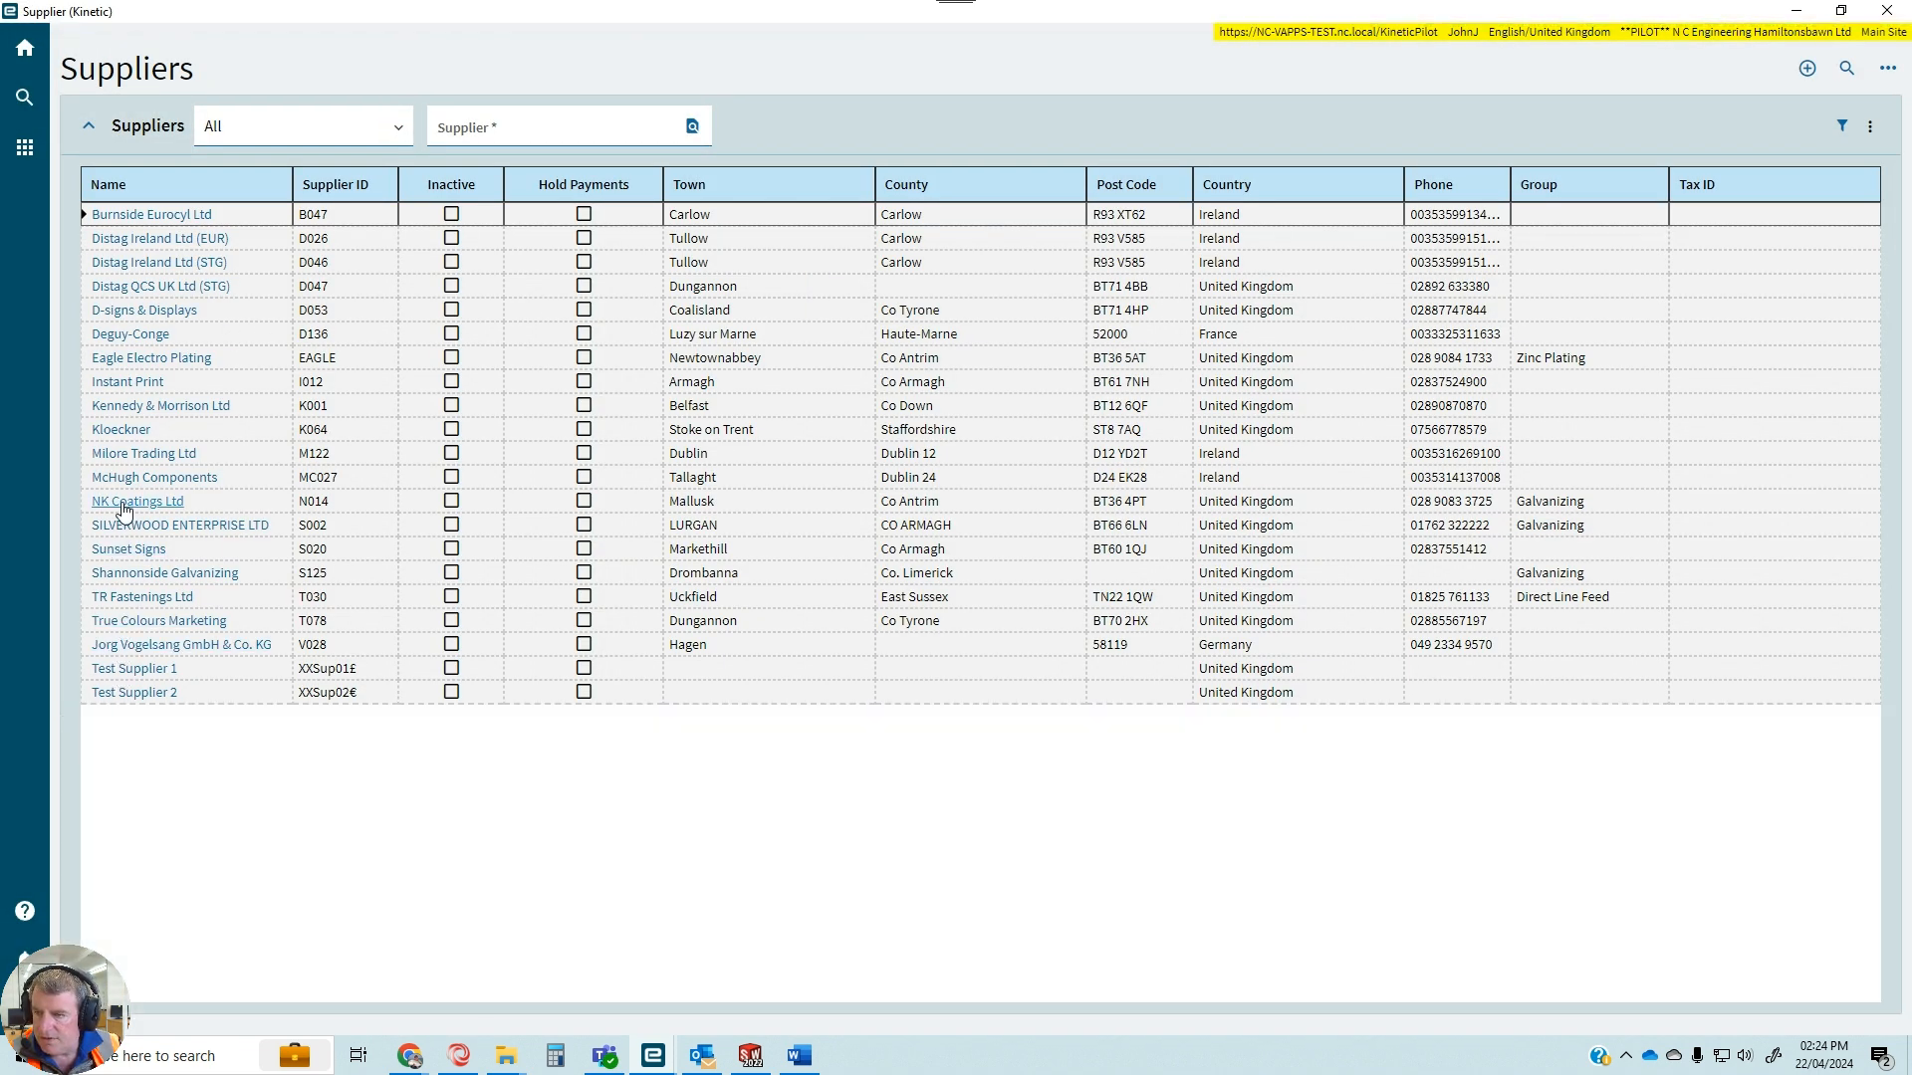
left_click(169, 506)
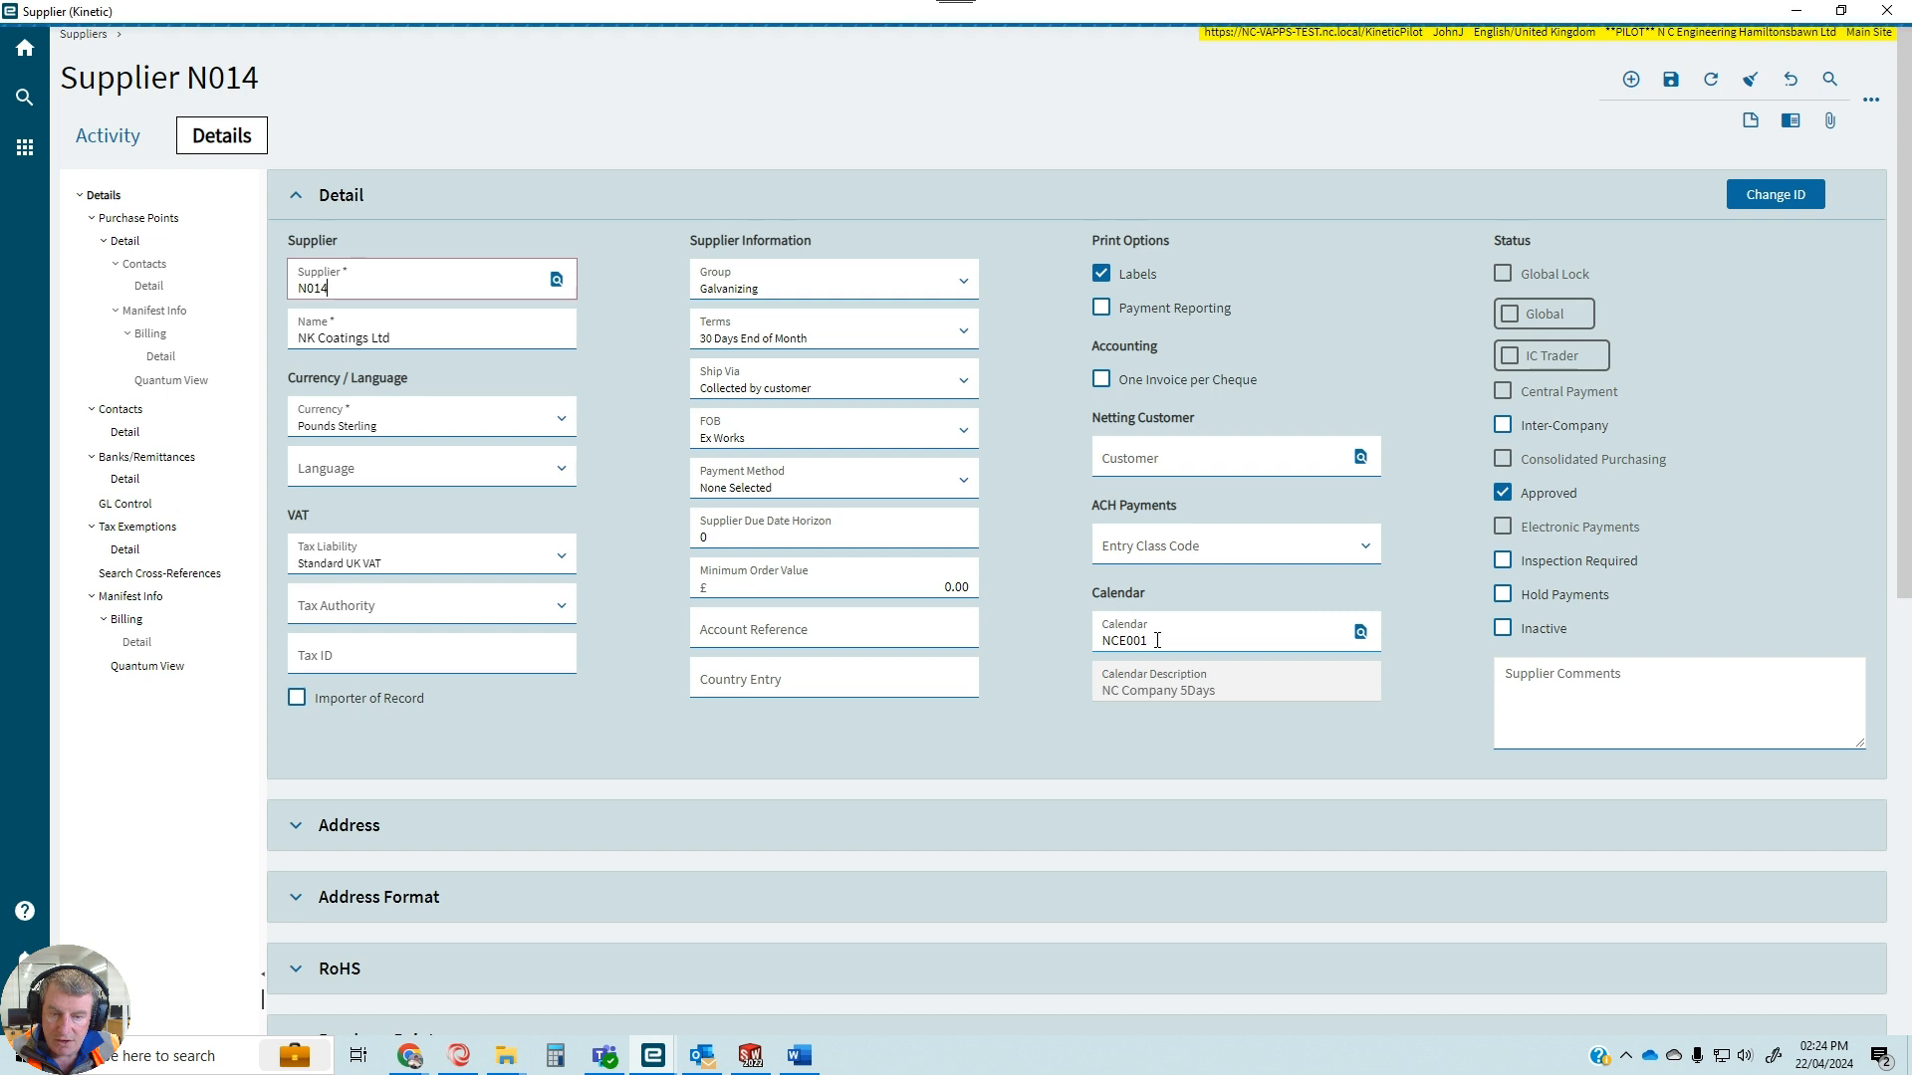
Assign the NK calendar to the NK Coatings Ltd supplier through a calendar search and save the supplier record.
left_click(1360, 631)
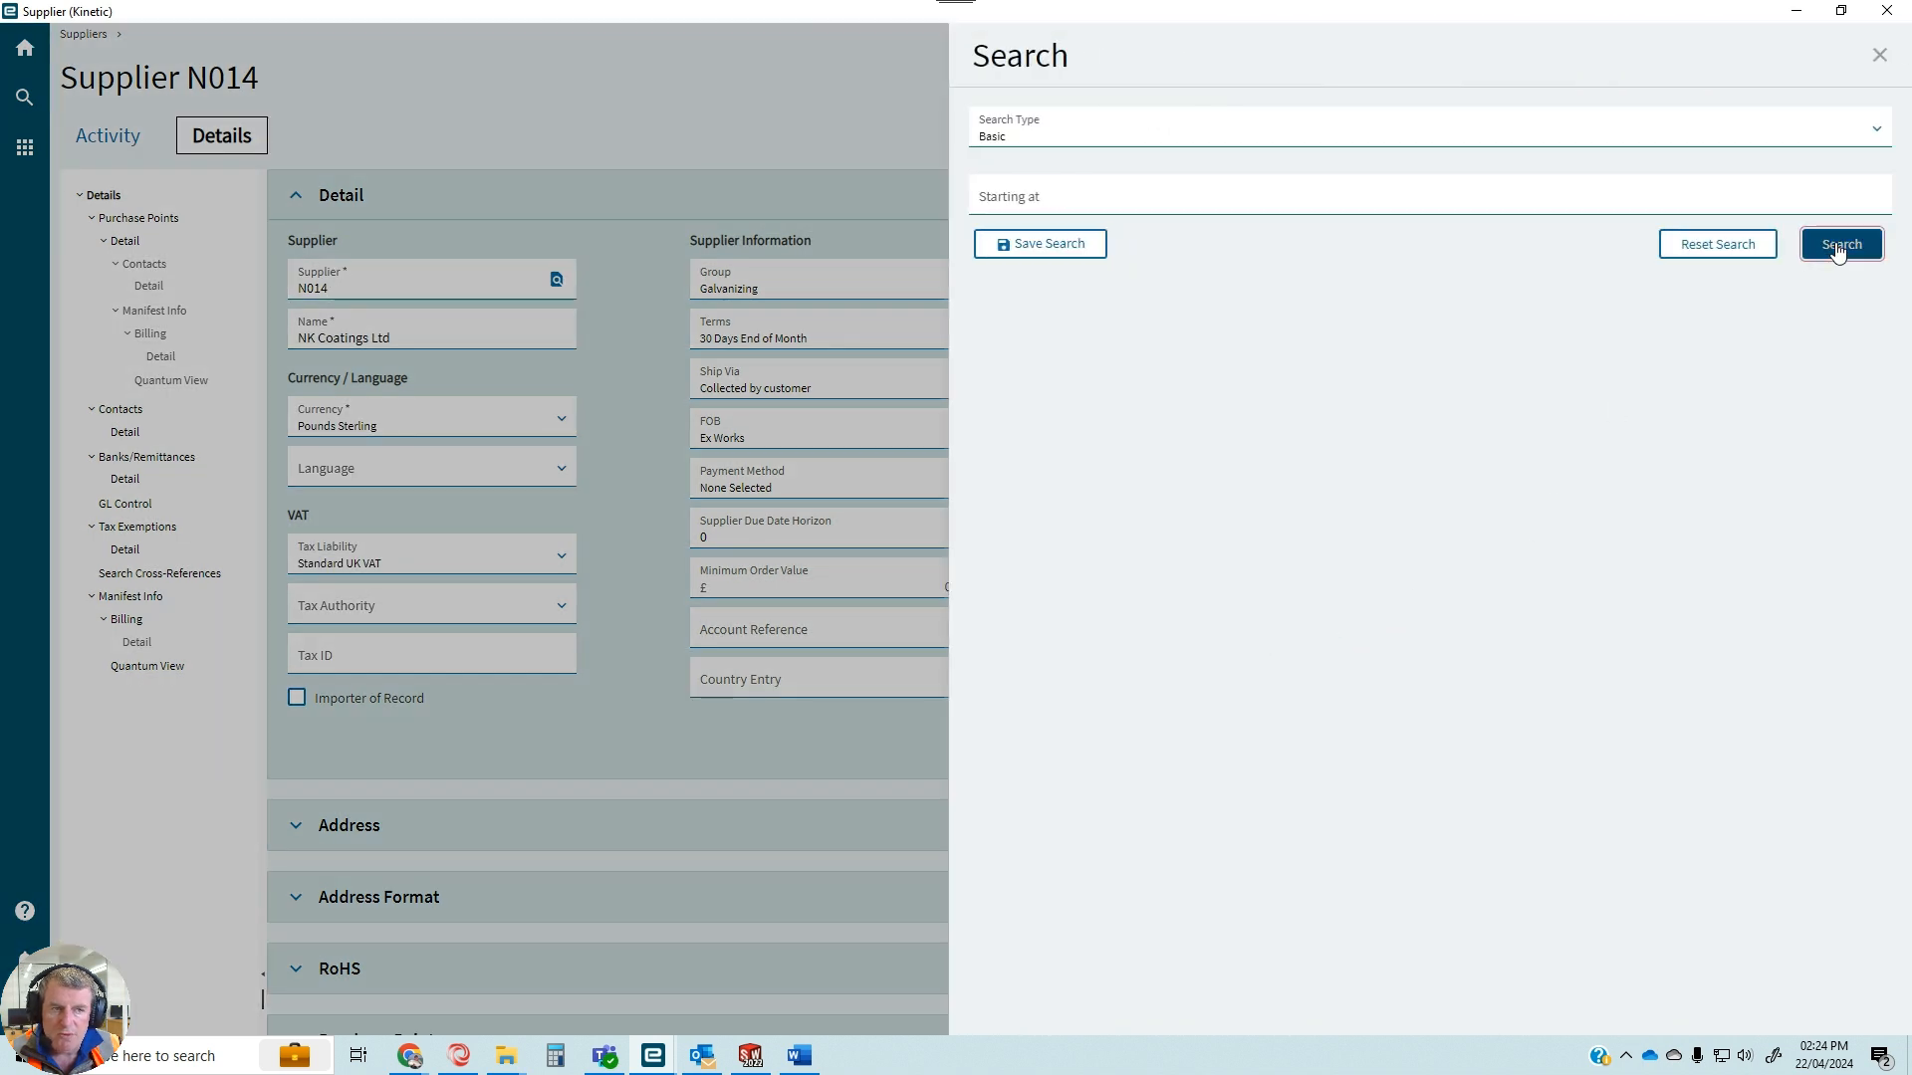
left_click(1841, 244)
left_click(1006, 378)
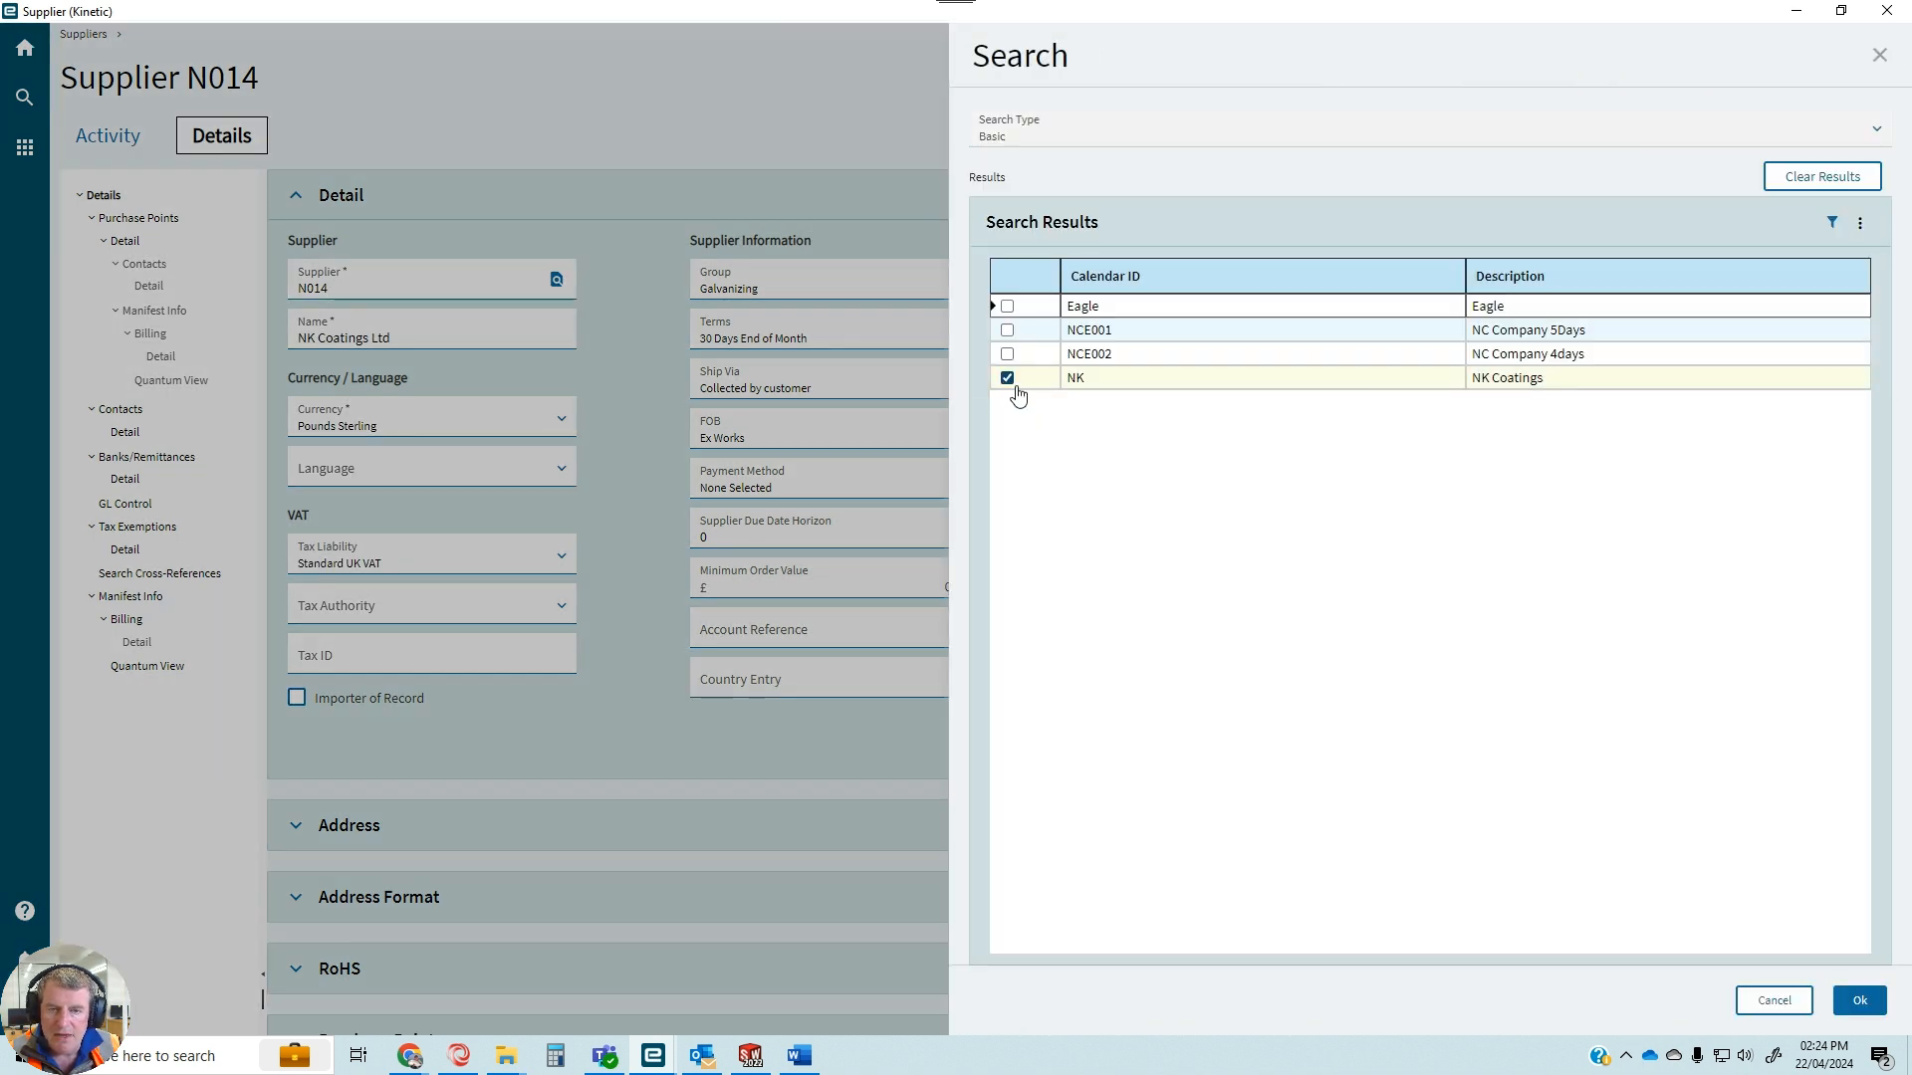
left_click(1859, 1000)
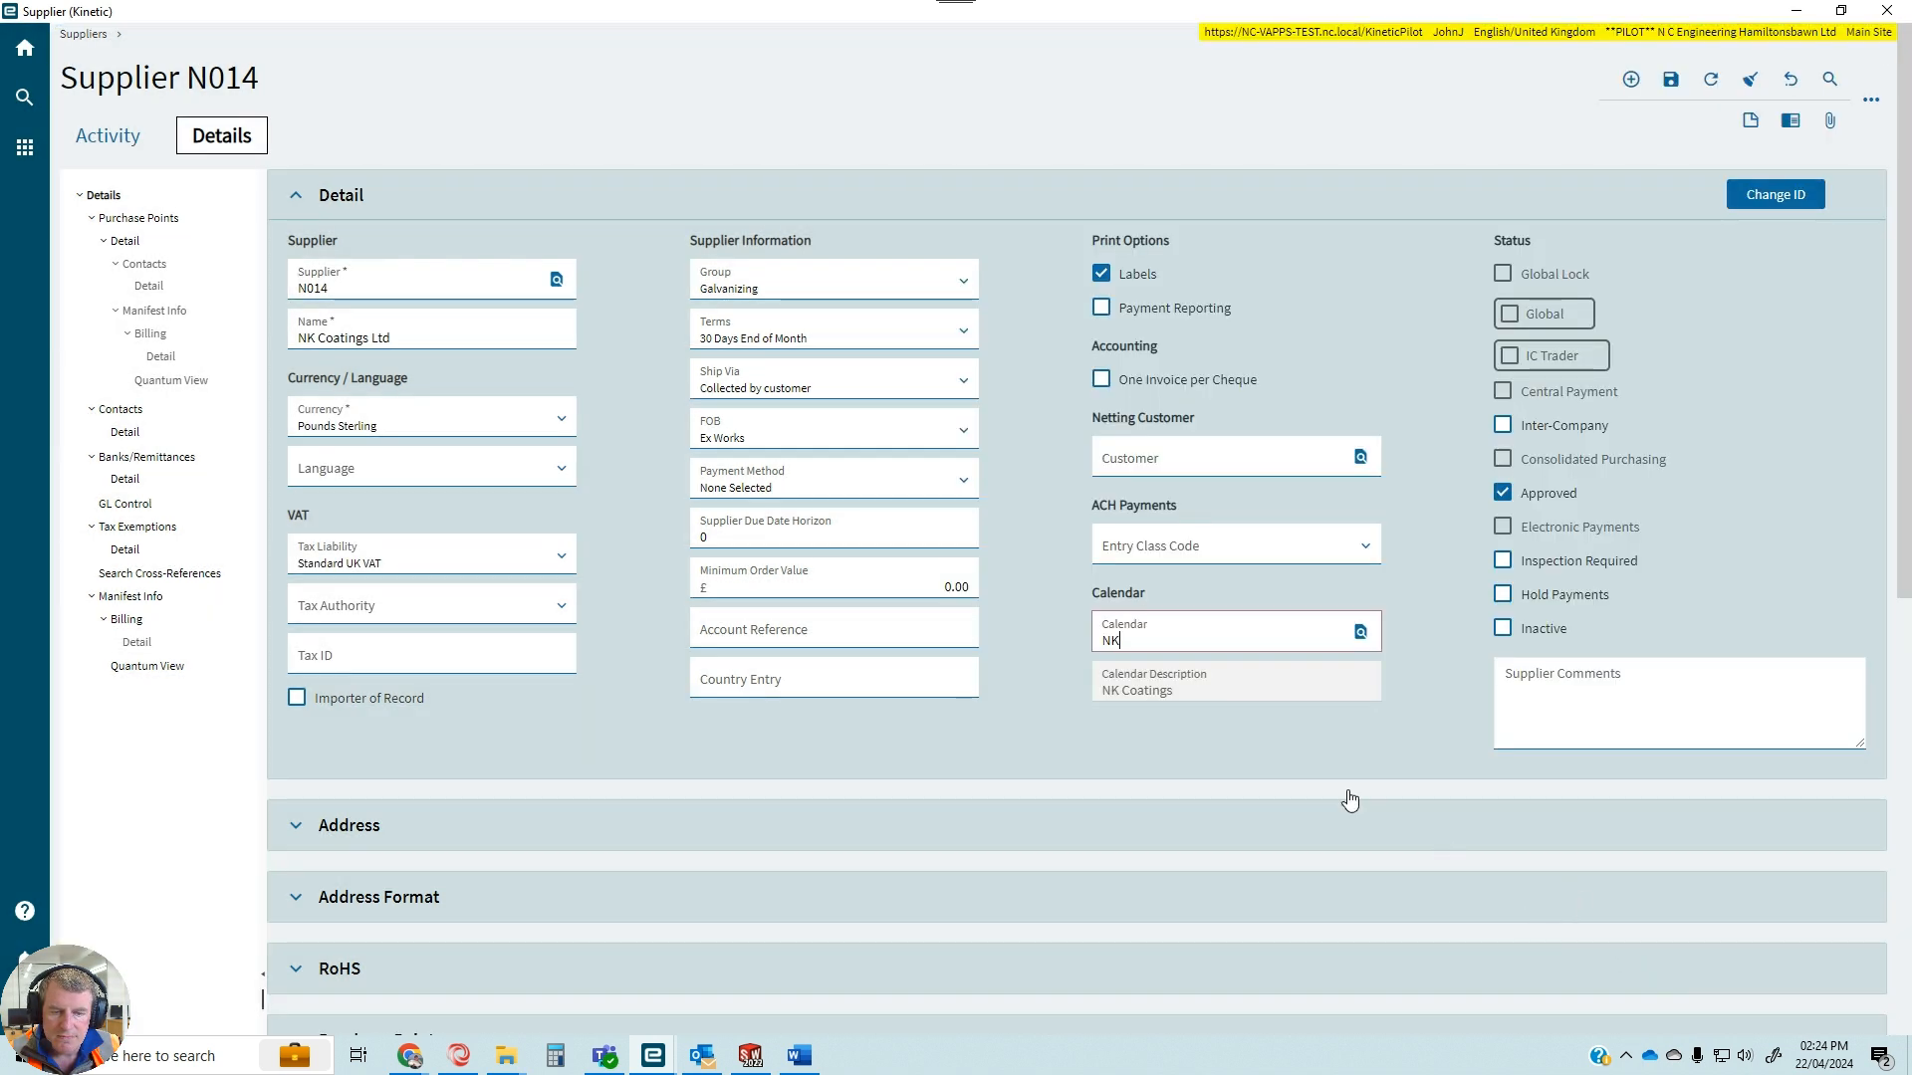
left_click(1142, 740)
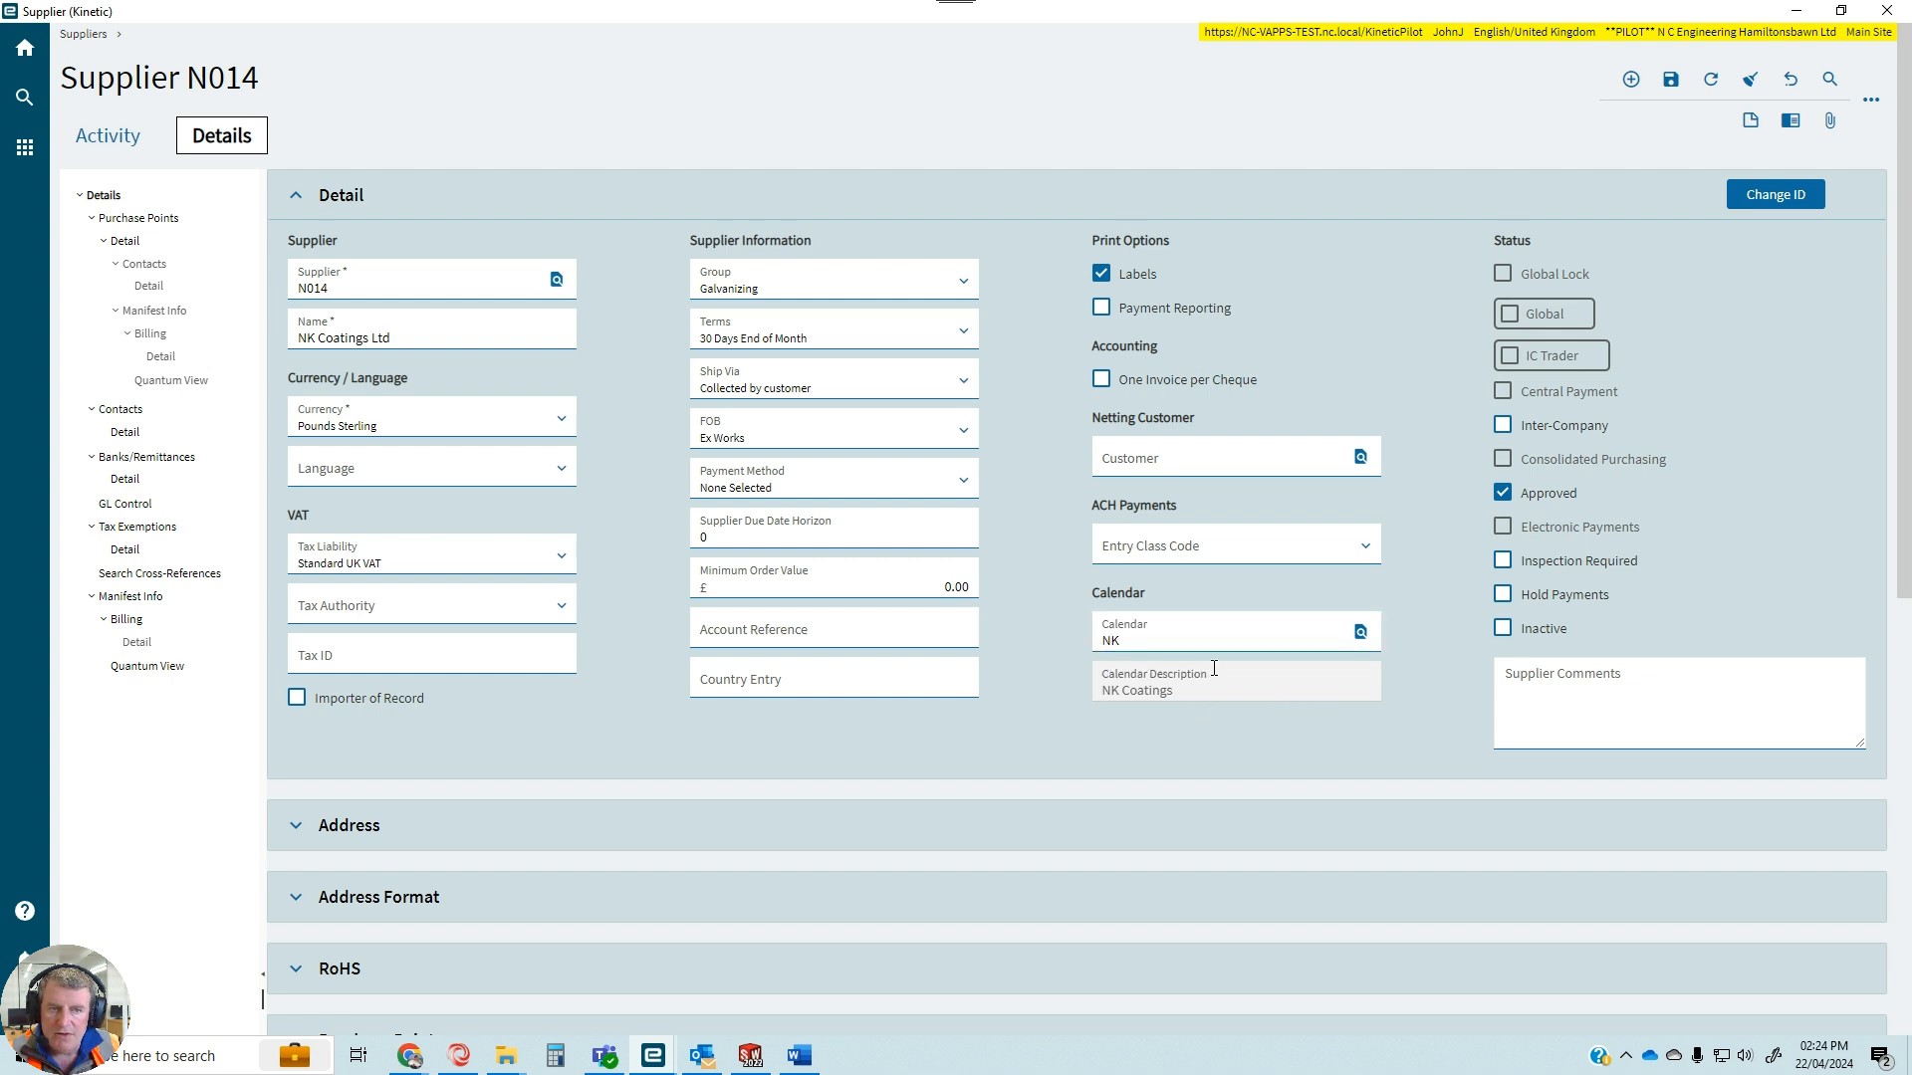
scroll(1214, 669, "down", 1)
scroll(1214, 669, "up", 1)
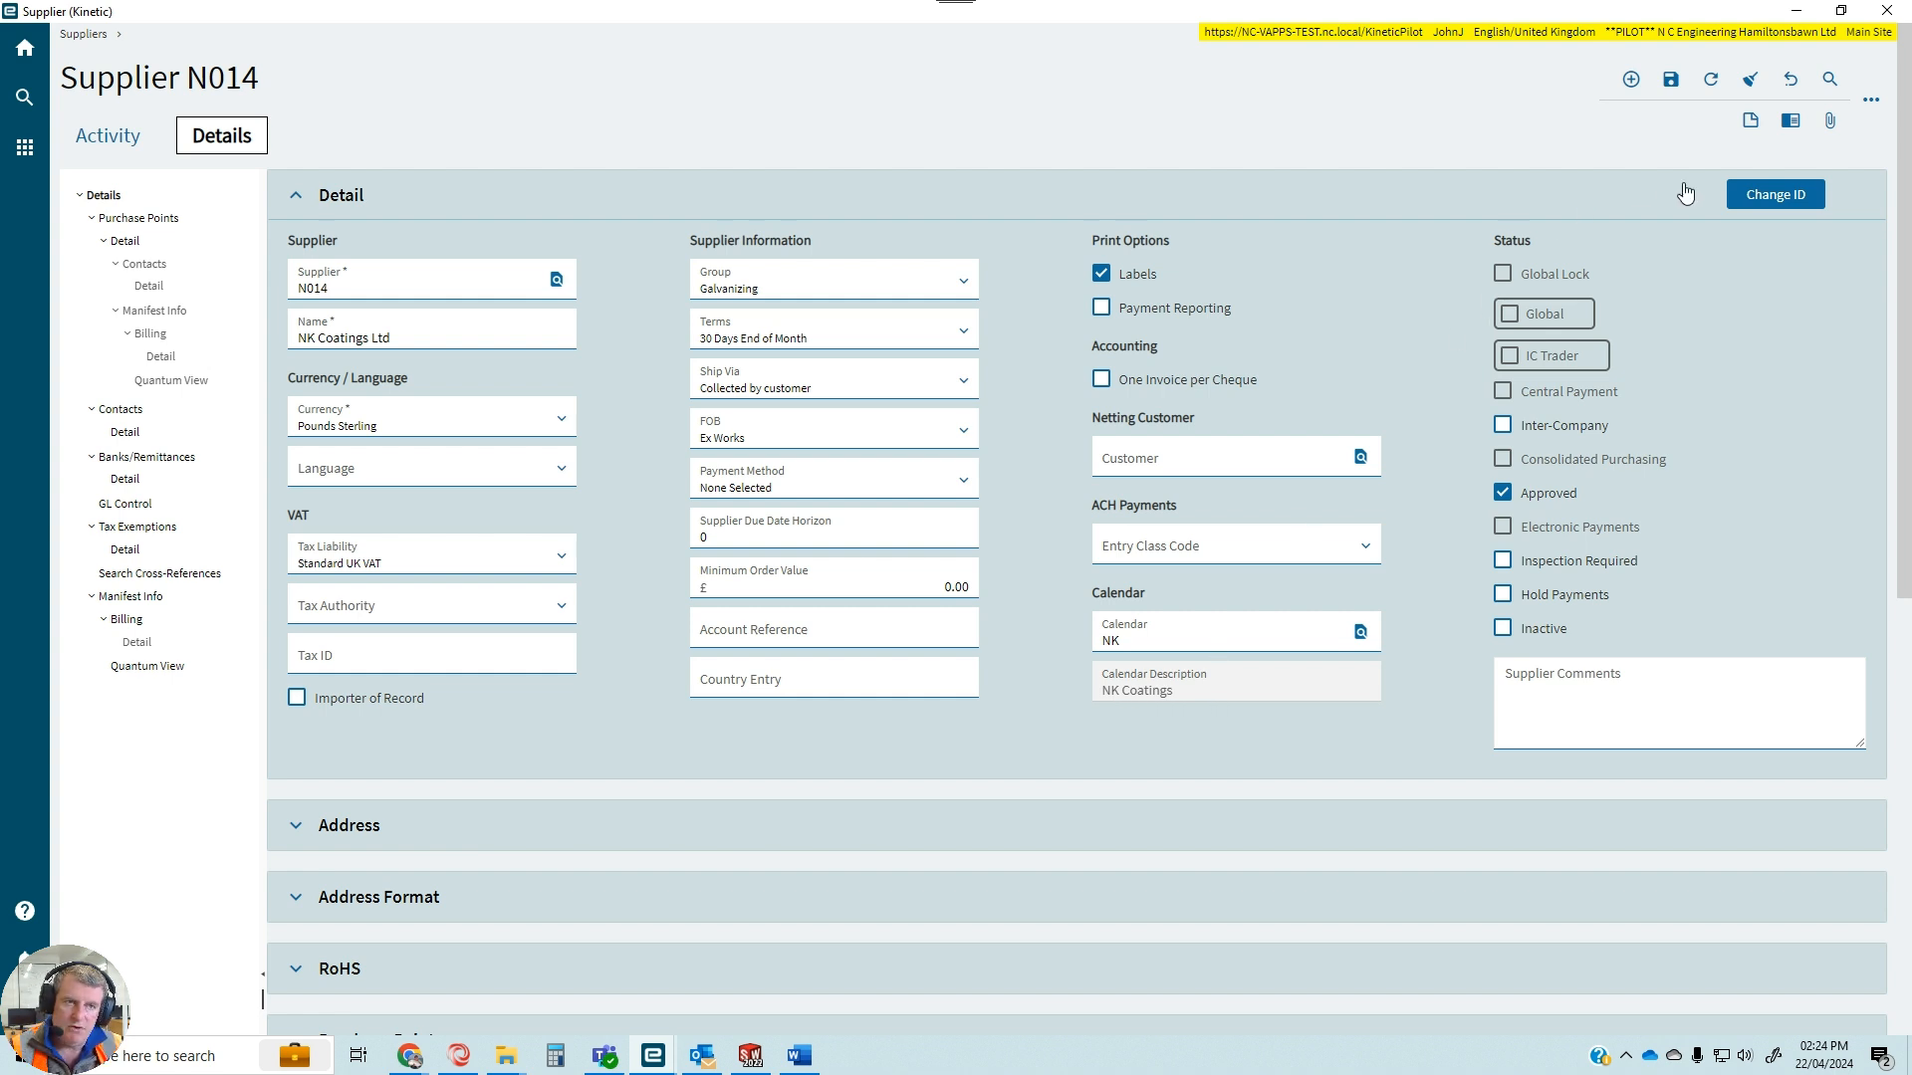
left_click(1677, 91)
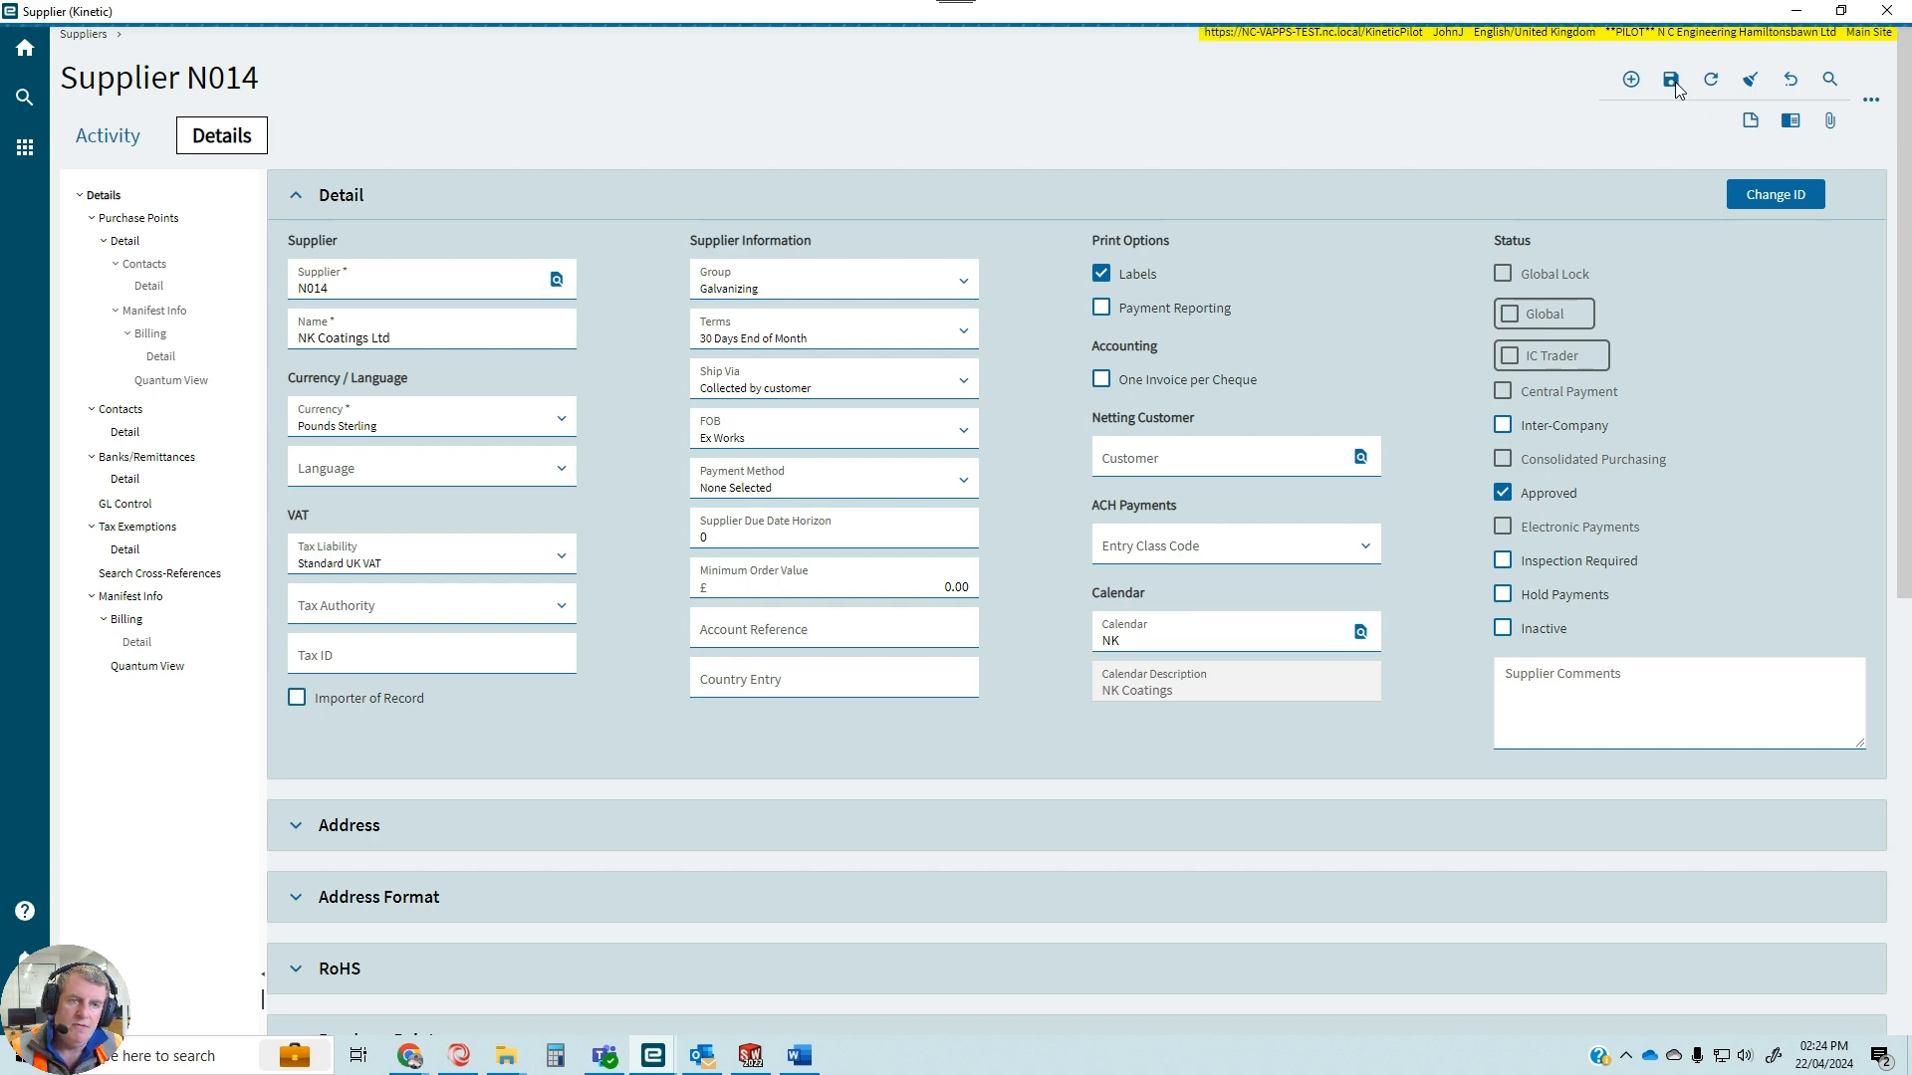